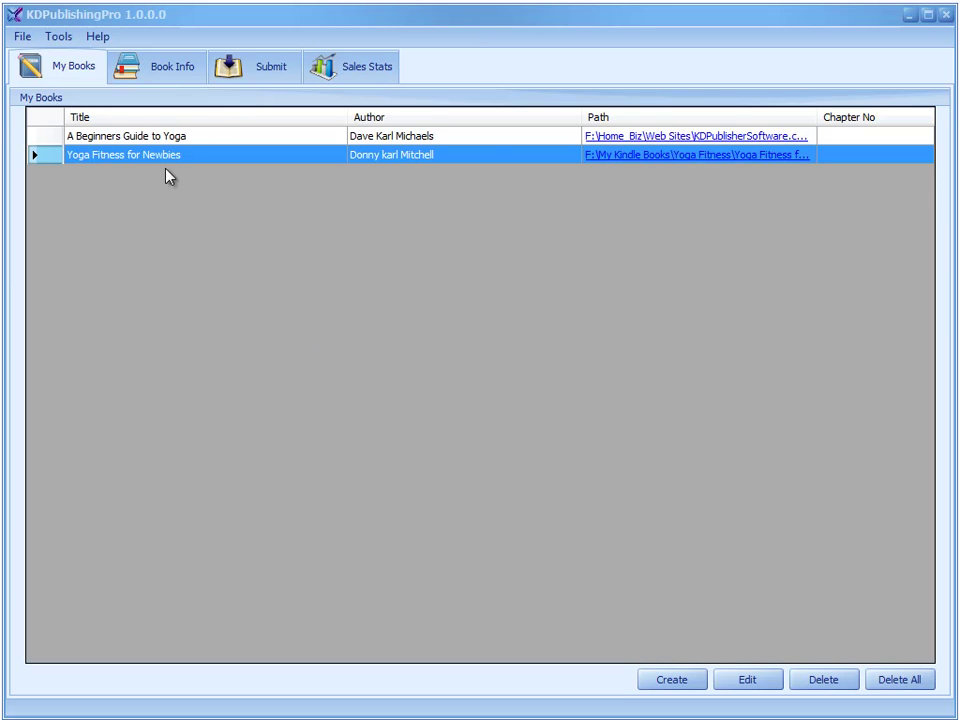
Switch to the Book Info list showing 'A Beginners Guide to Yoga' priced 3.97
click(155, 72)
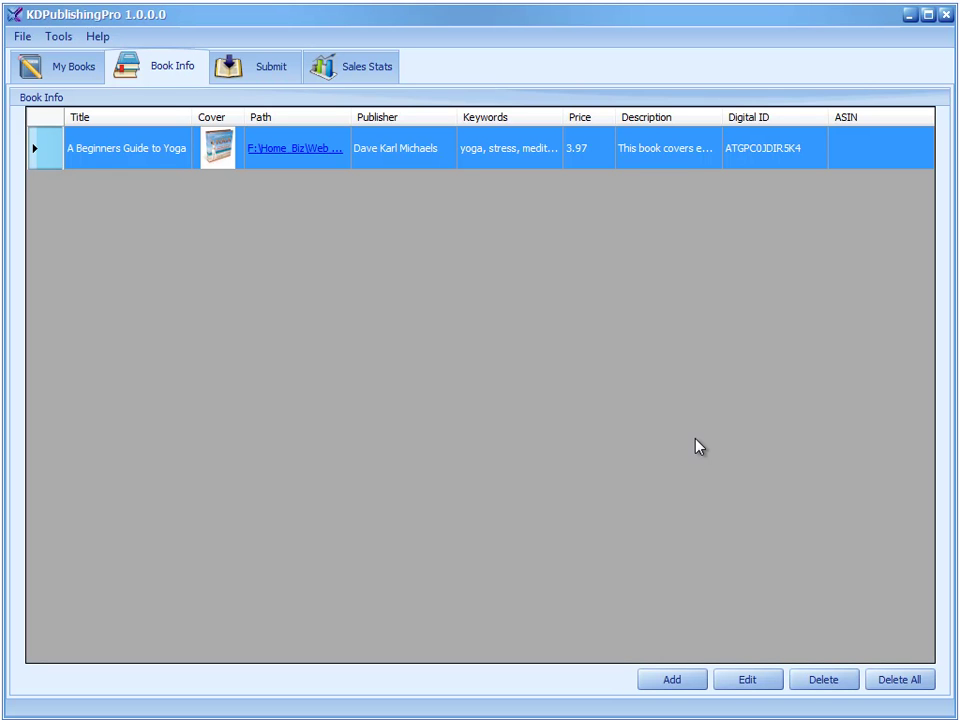
Open the Add Book dialog from below the Book Info grid
click(672, 682)
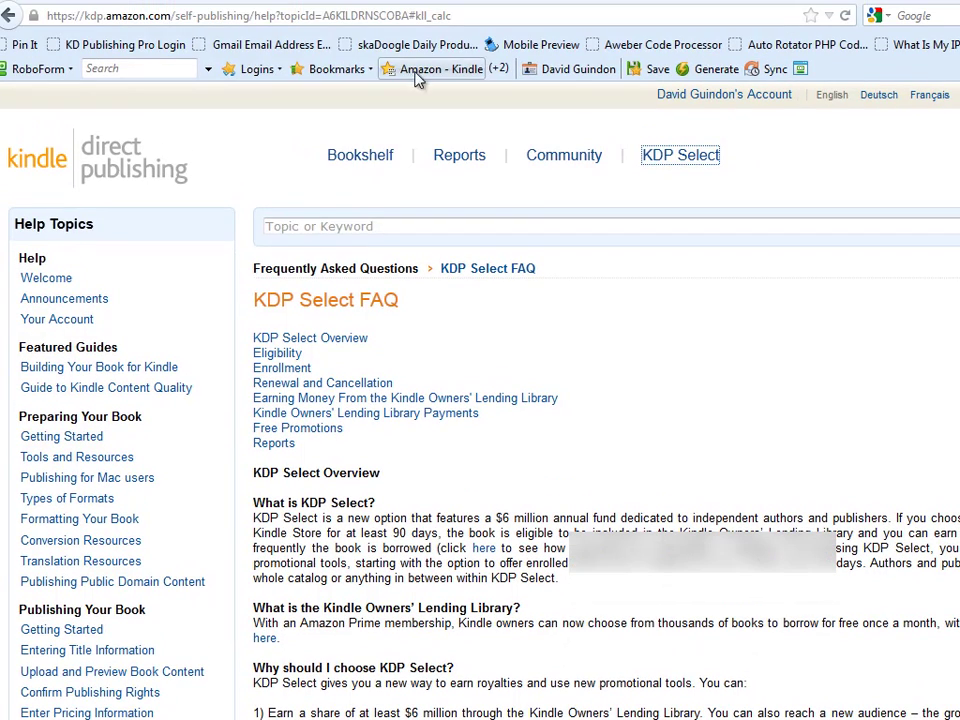
Google 'amazon self publishing help' in a new tab and open the Kindle Direct Publishing Help result
click(420, 57)
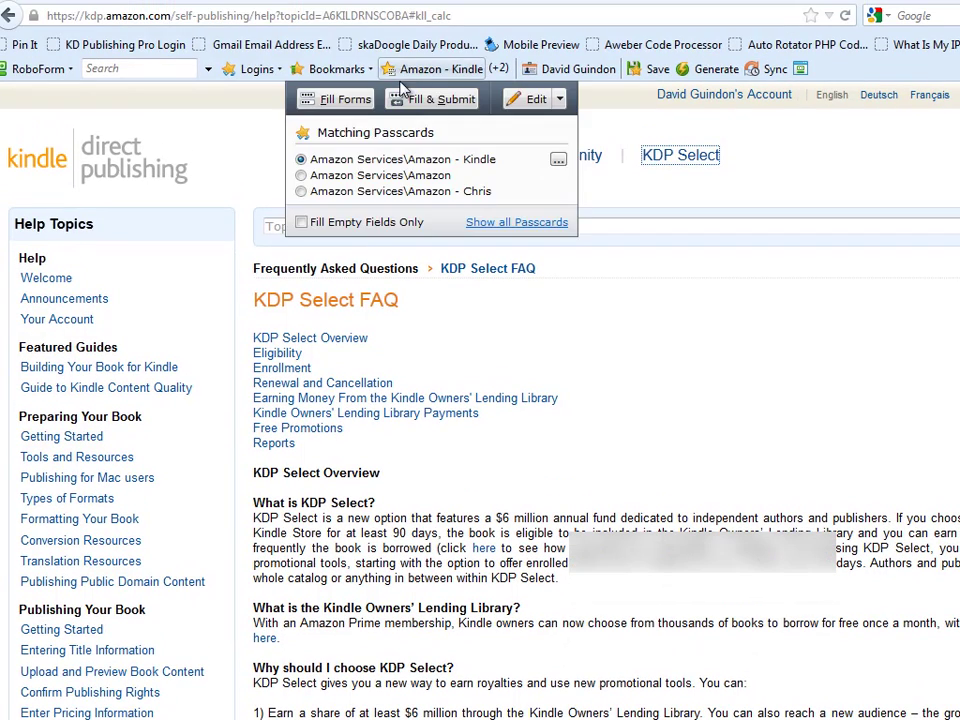
click(244, 18)
drag(277, 16, 44, 18)
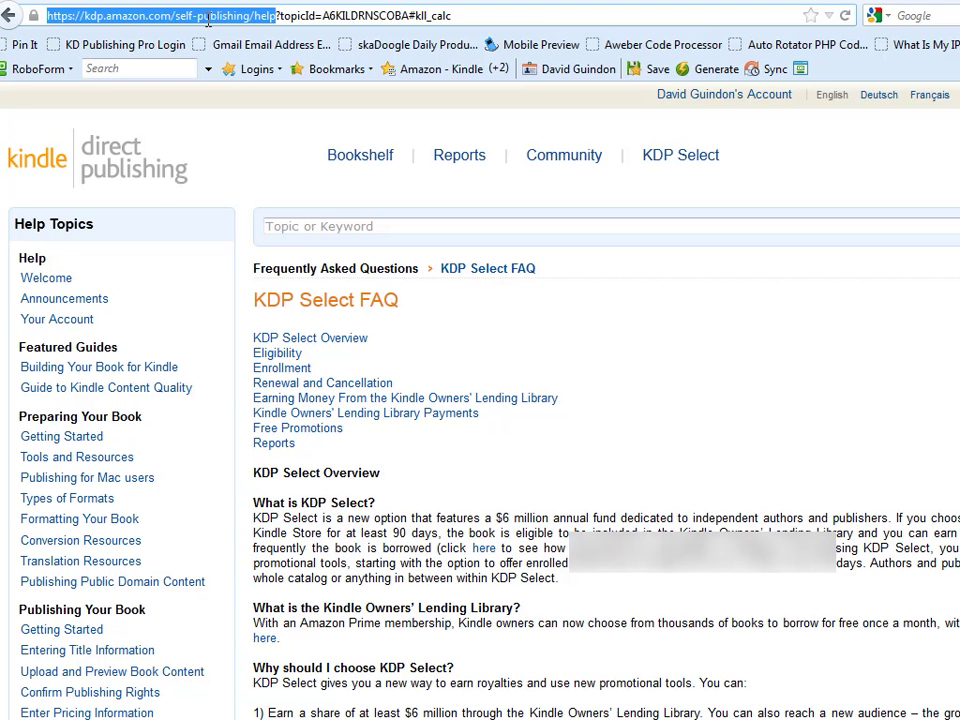
key(ctrl+t)
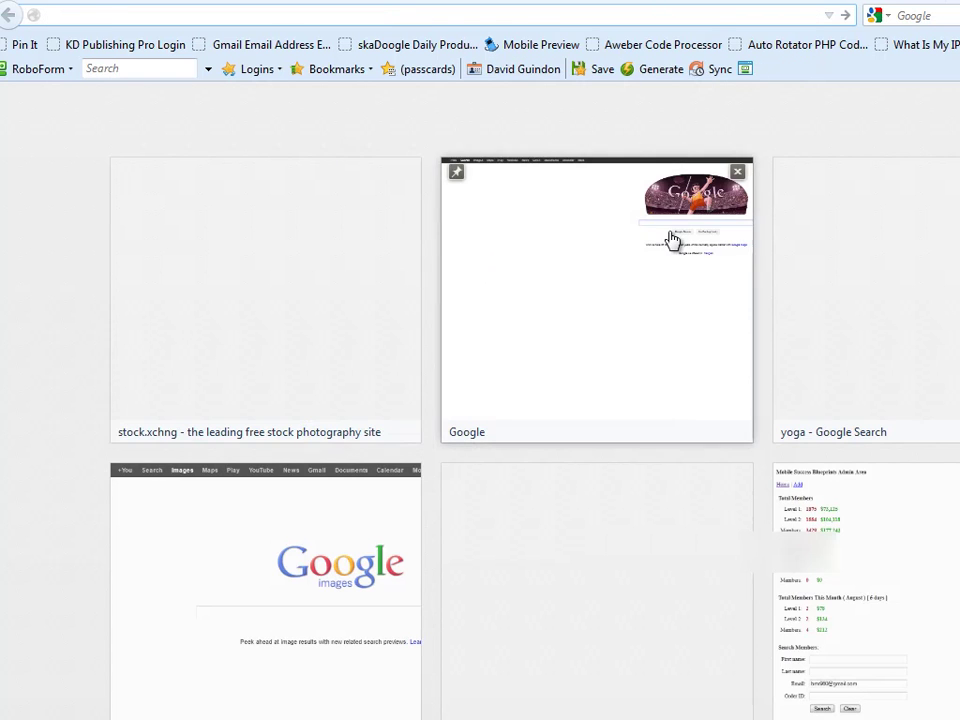
click(343, 465)
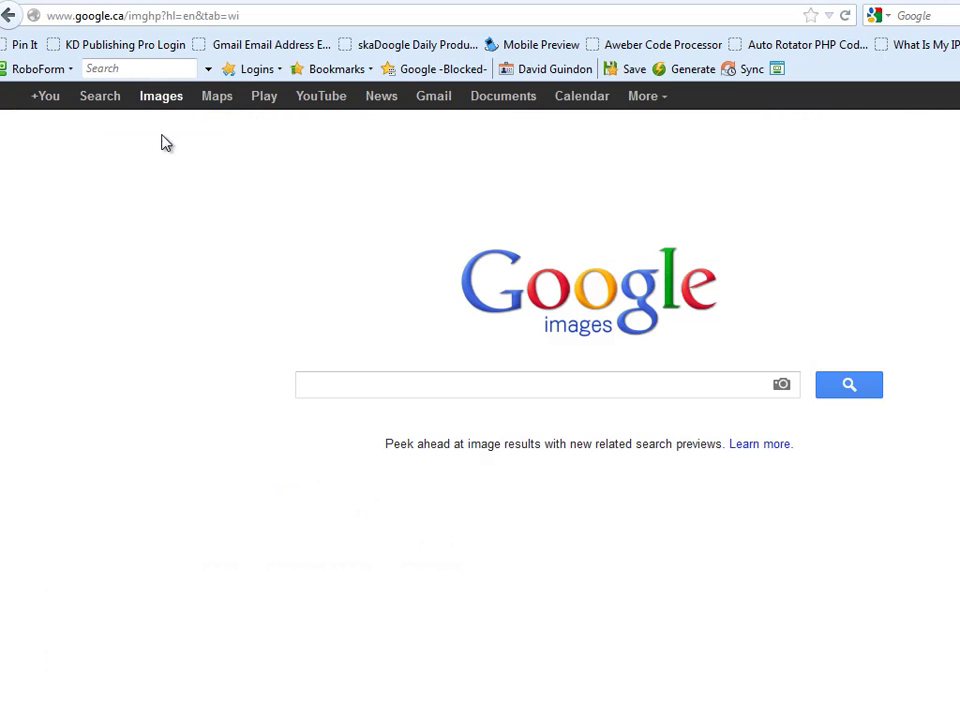
click(99, 95)
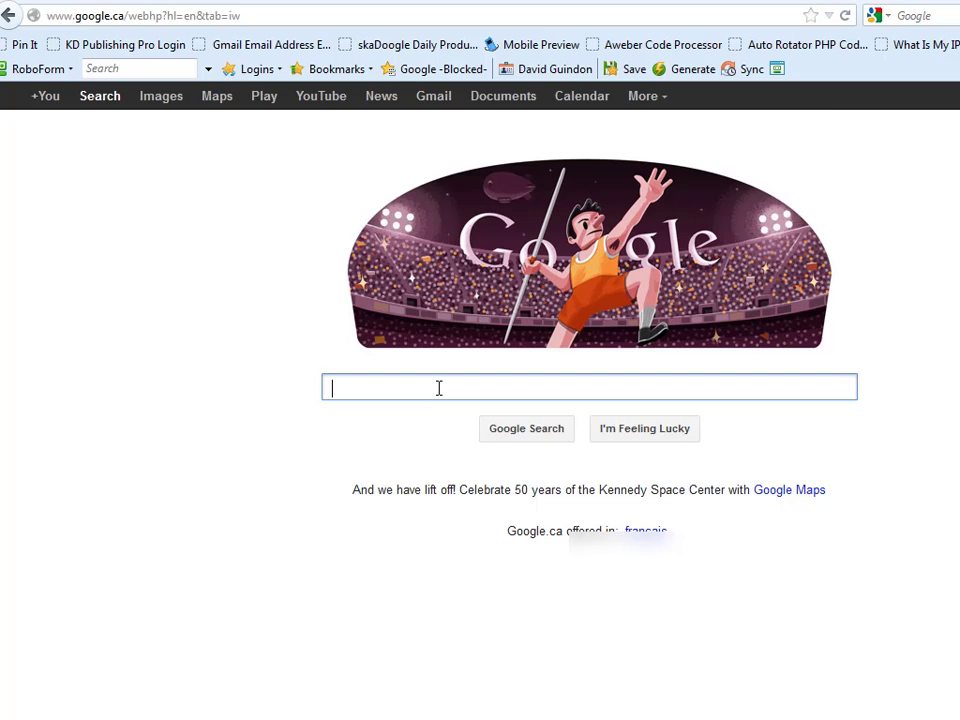
text(amazon)
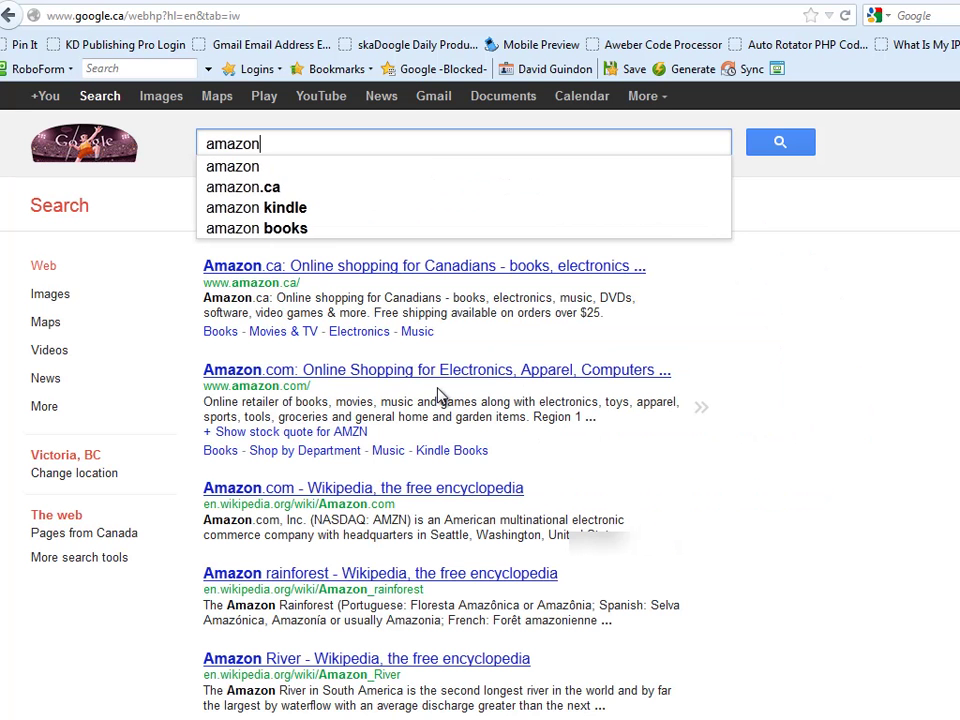
text( self)
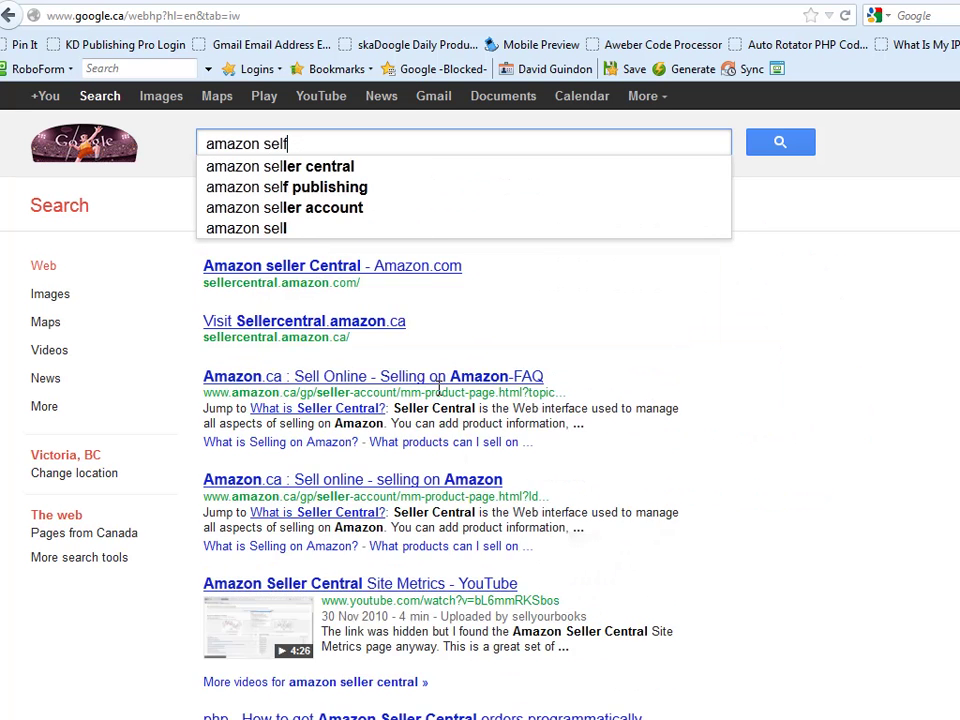
key(Right)
text(help)
key(Return)
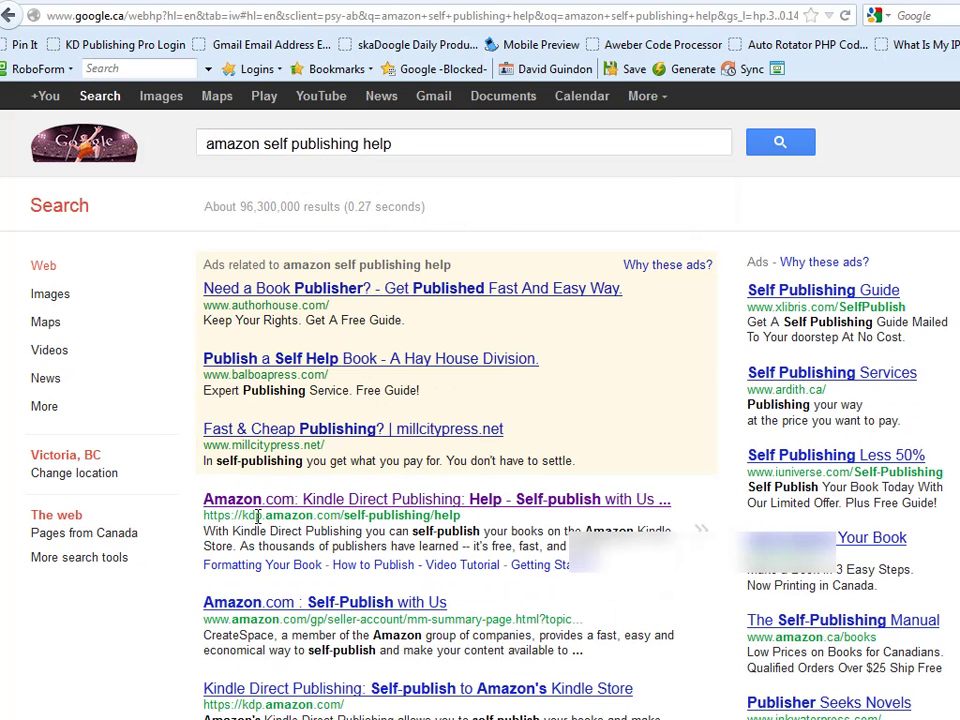
click(296, 514)
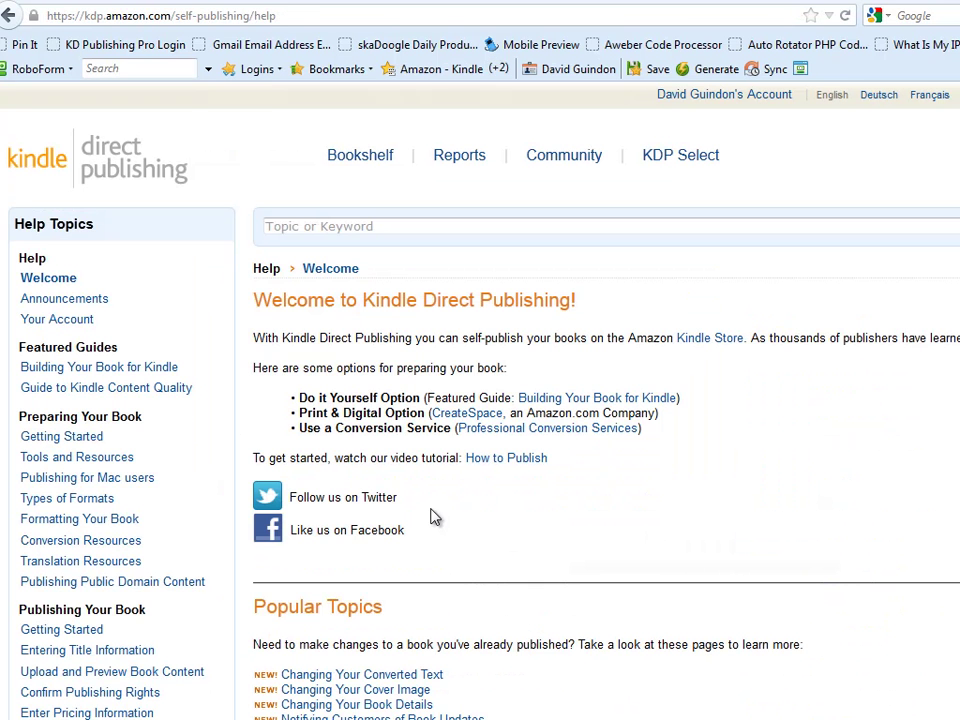
Glance at the KDP Select overview, return, and open the KDP Select FAQ under Help Topics
click(672, 160)
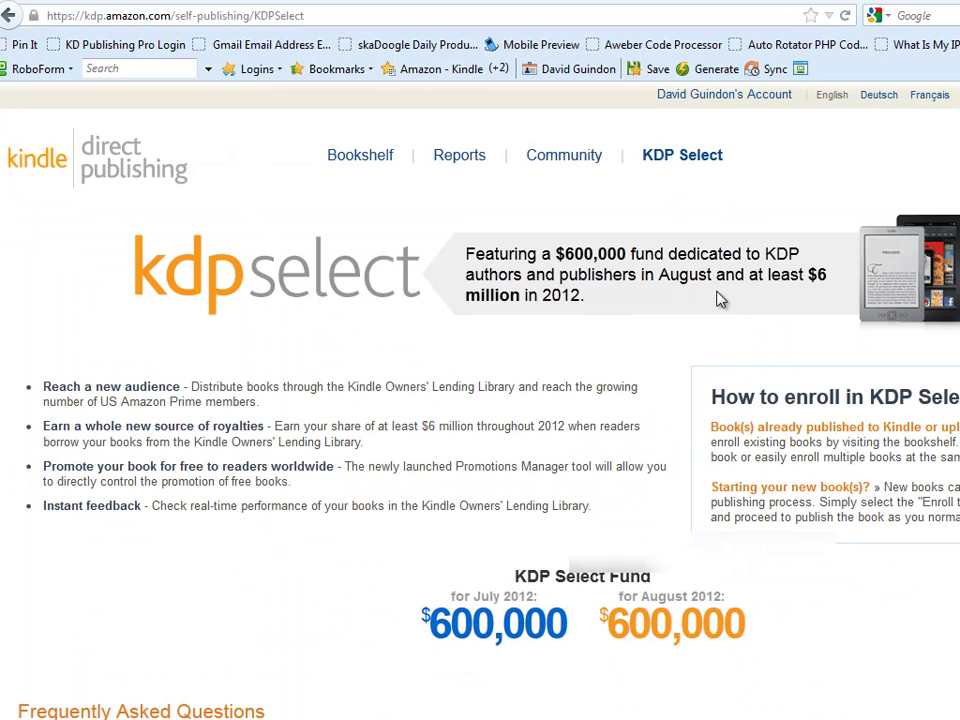
key(alt+Left)
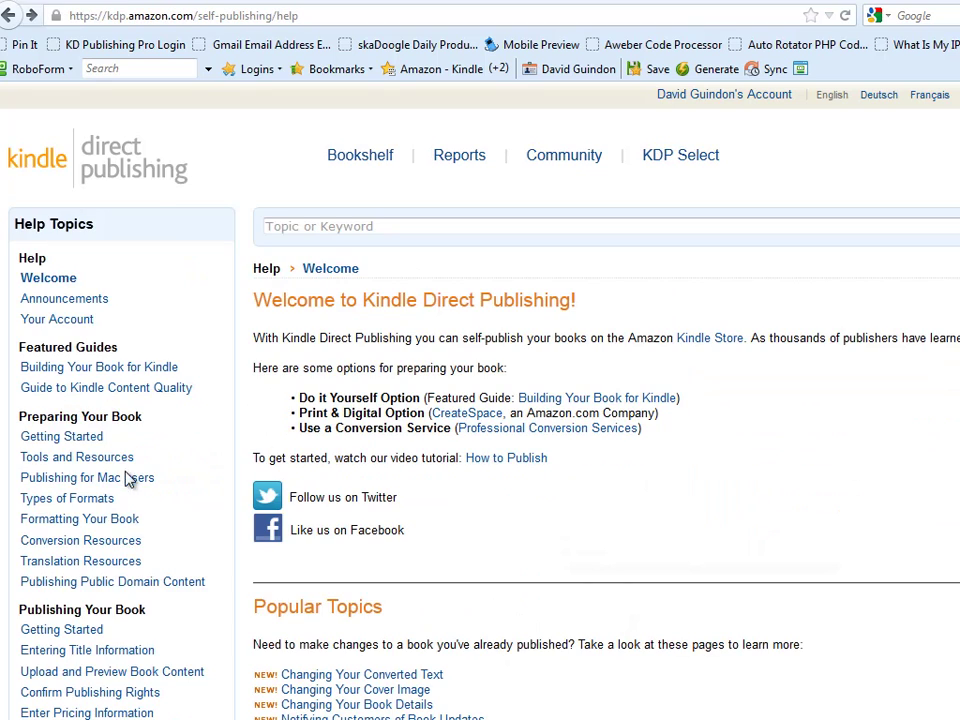
scroll(75, 450, down, 10)
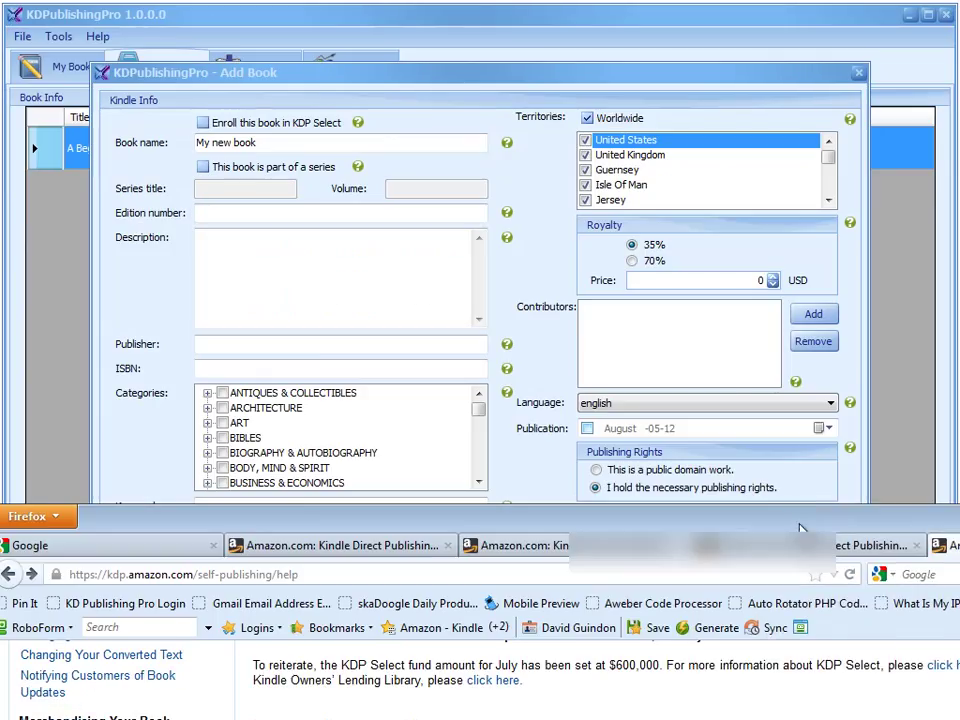
drag(853, 514, 821, 32)
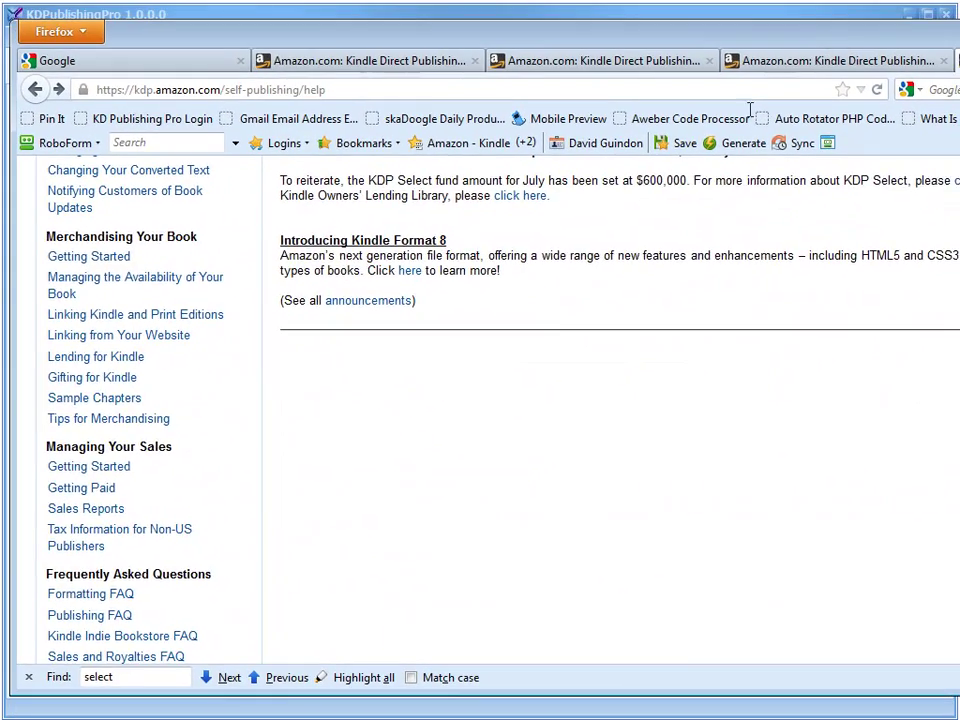
scroll(243, 494, down, 6)
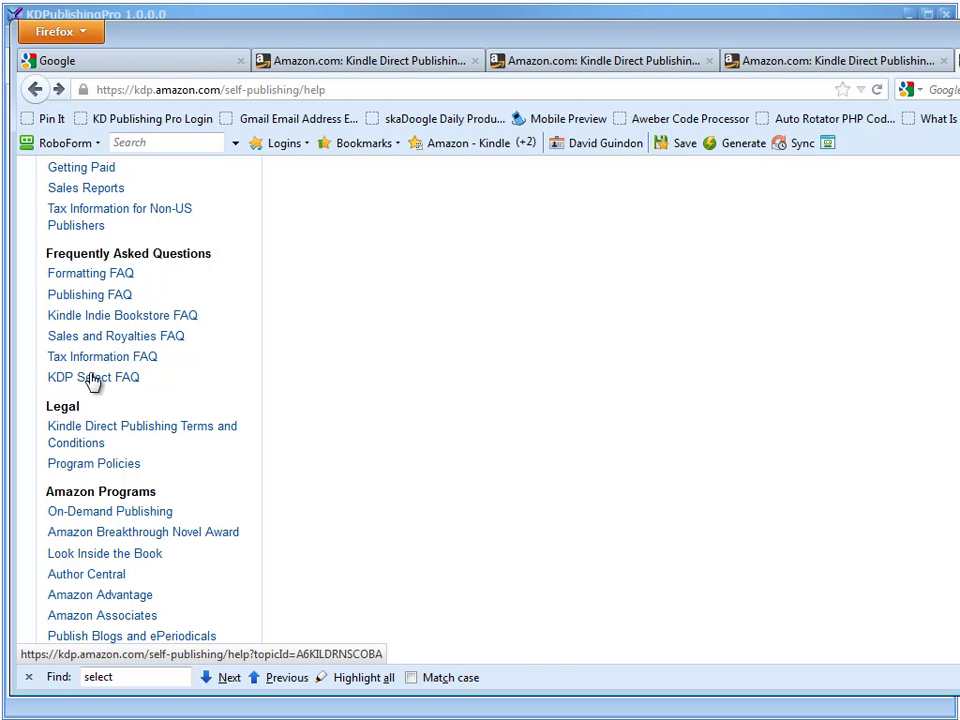
click(93, 378)
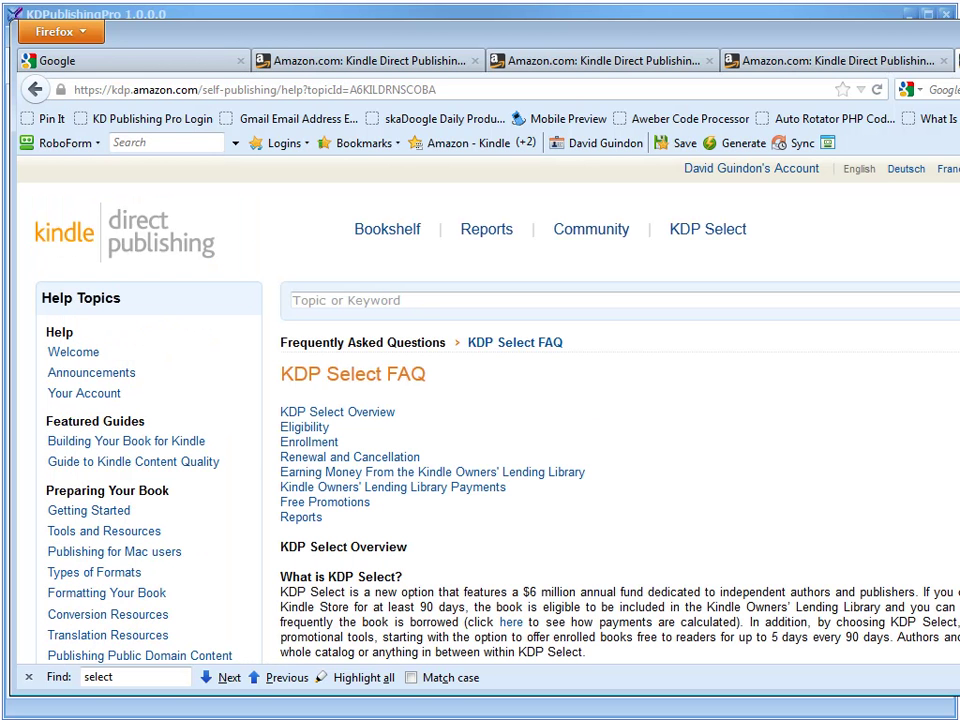
Widen the Firefox window to fit the KDP Select page and scroll down
drag(643, 672, 868, 705)
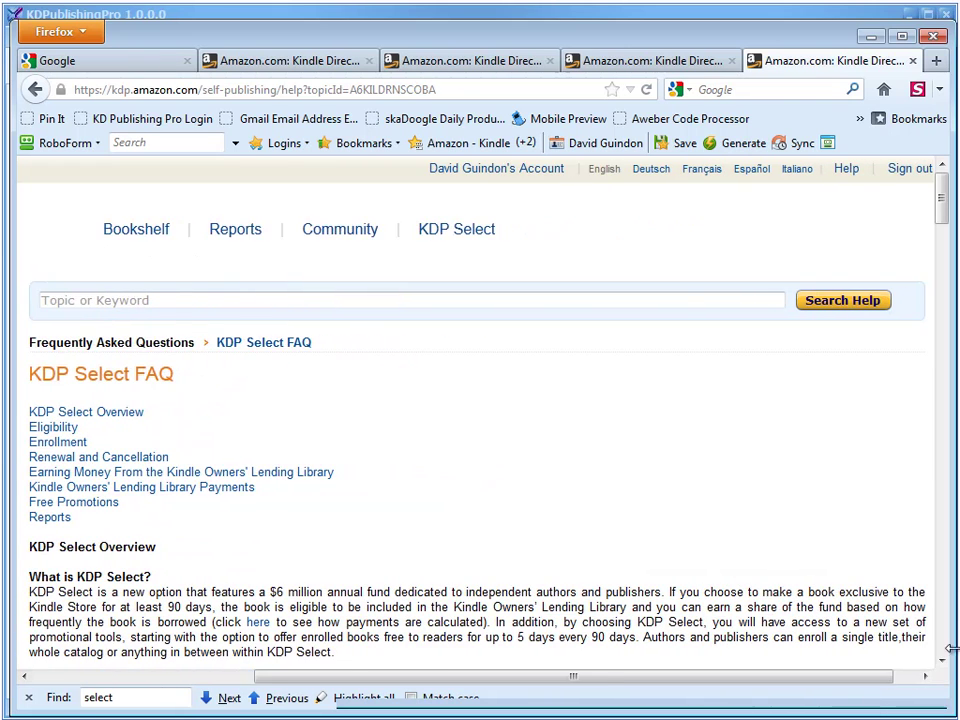
drag(950, 648, 959, 648)
scroll(876, 515, down, 2)
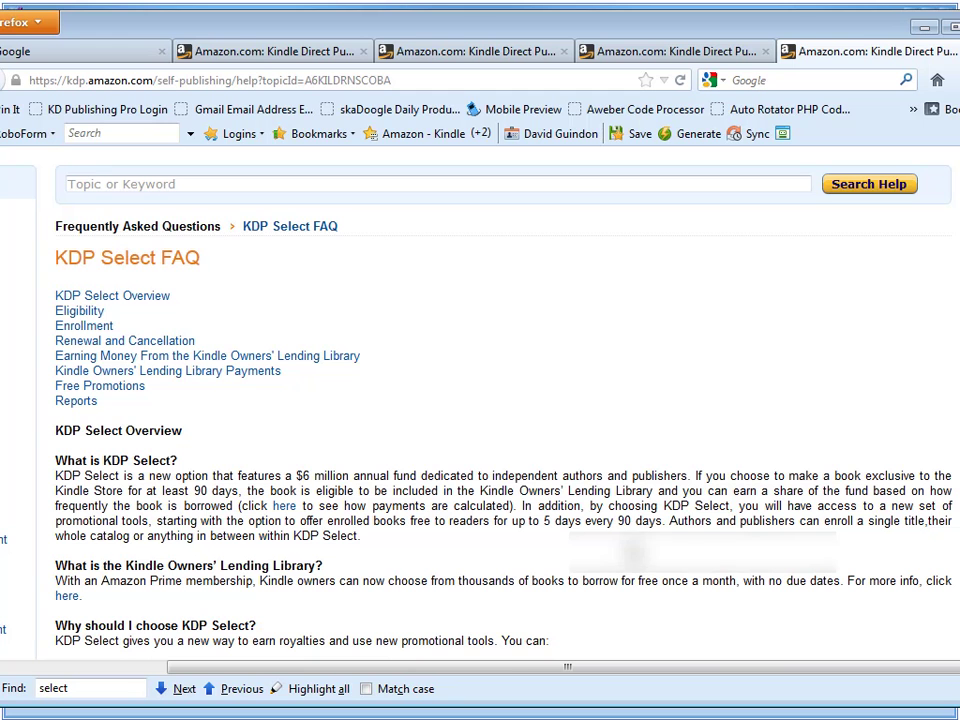
scroll(480, 400, down, 1)
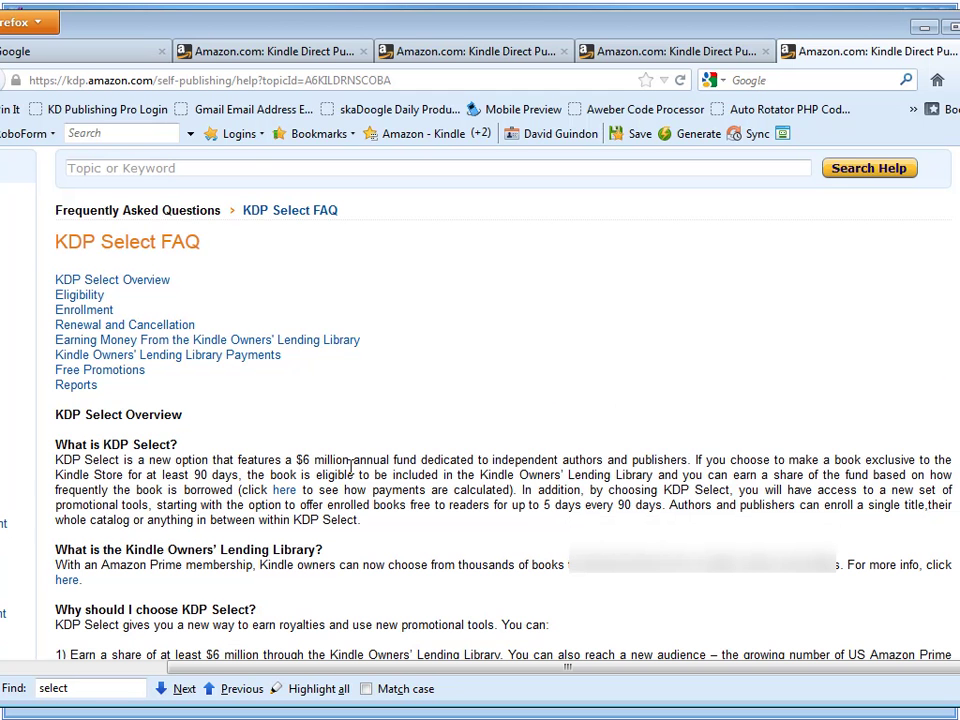
Highlight '$6 million annual fund' and 'Kindle Owners' Lending Library', then follow the payment-calculation link
drag(417, 458, 296, 459)
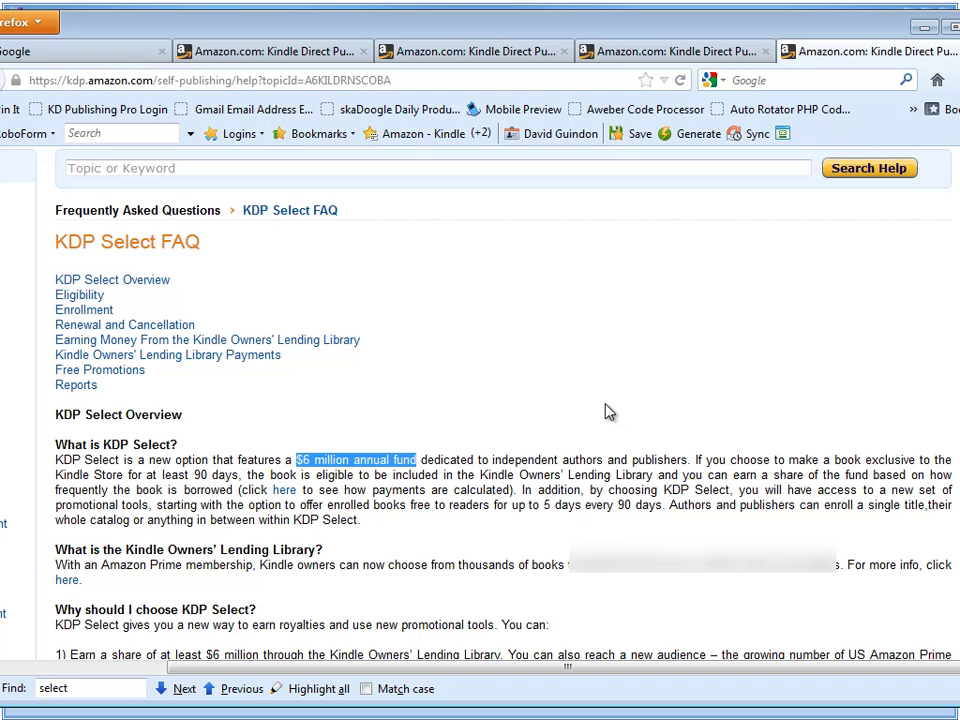
drag(653, 475, 480, 475)
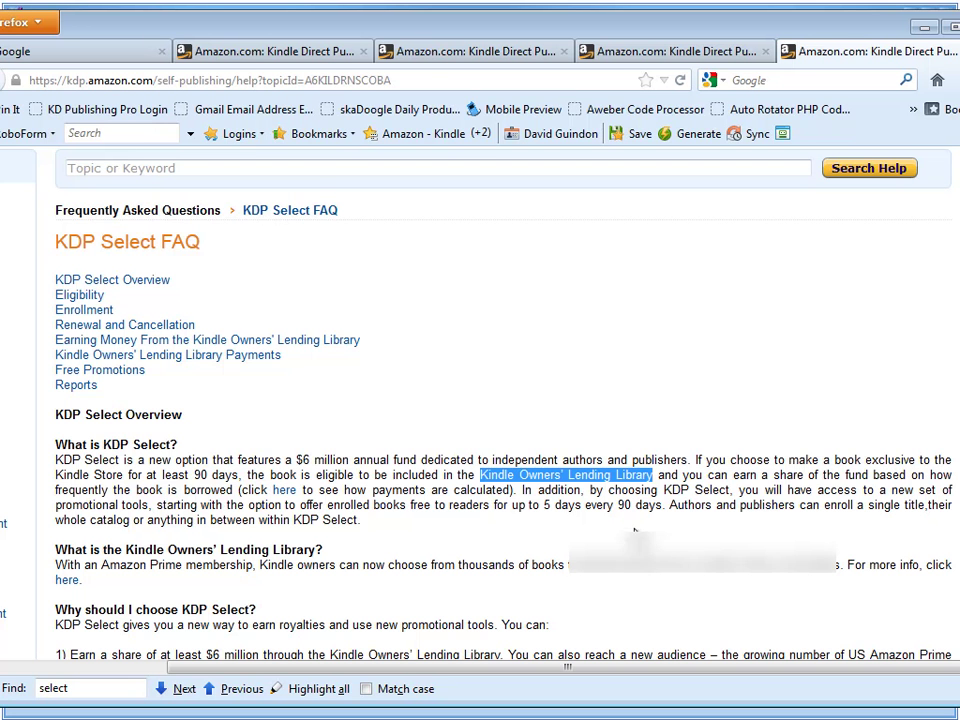
click(290, 491)
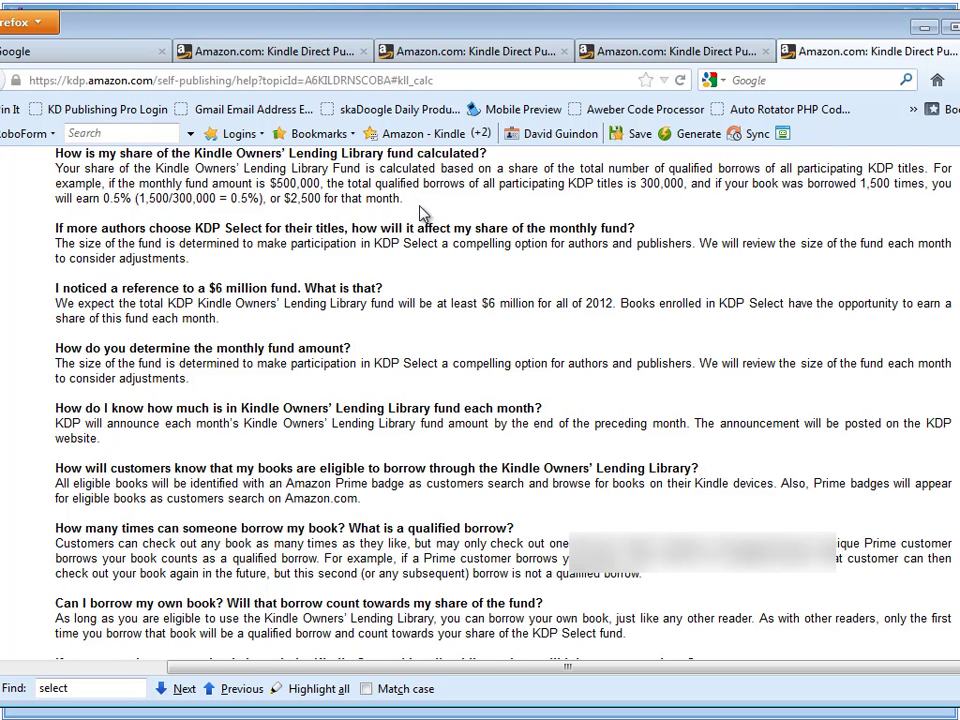
Check the August fund figure on the reloaded KDP Select page tab, then return to the FAQ
double_click(320, 183)
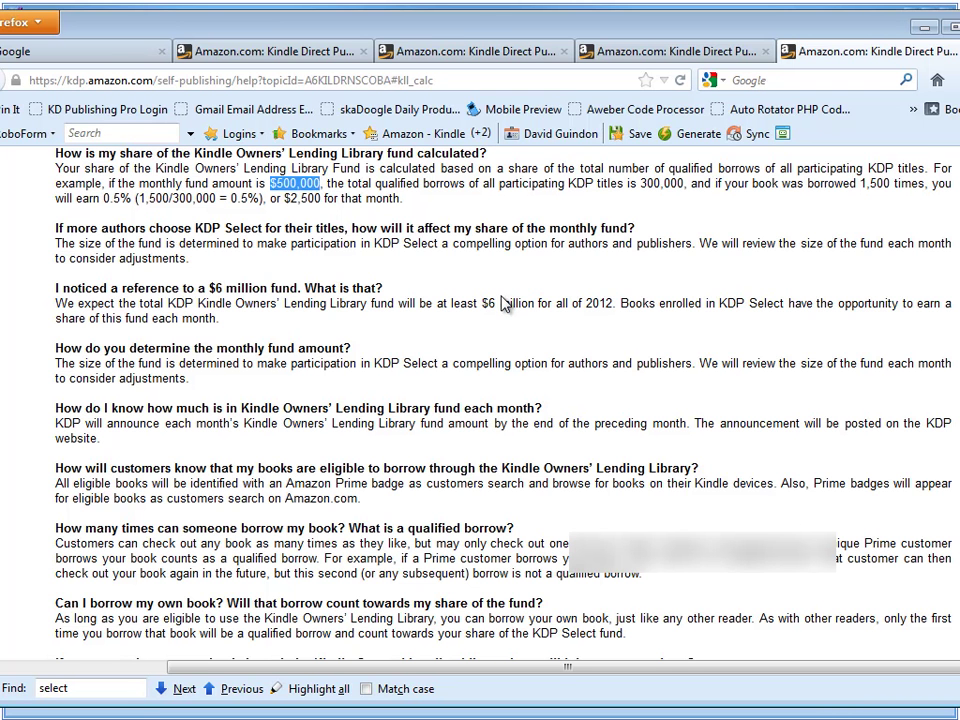
click(668, 53)
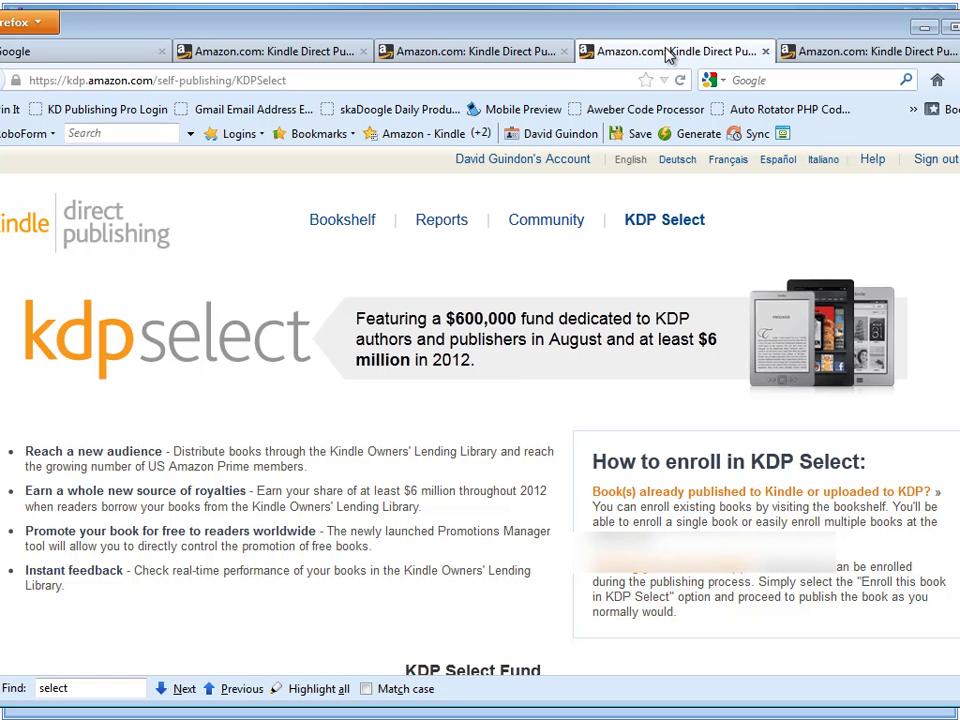
click(645, 221)
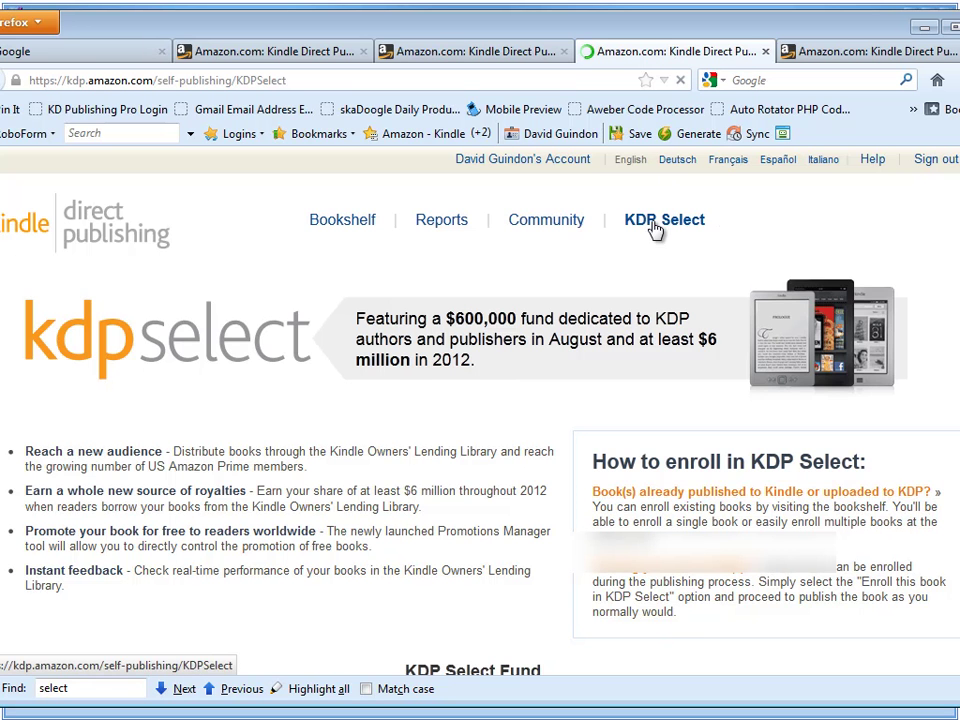
scroll(429, 411, down, 5)
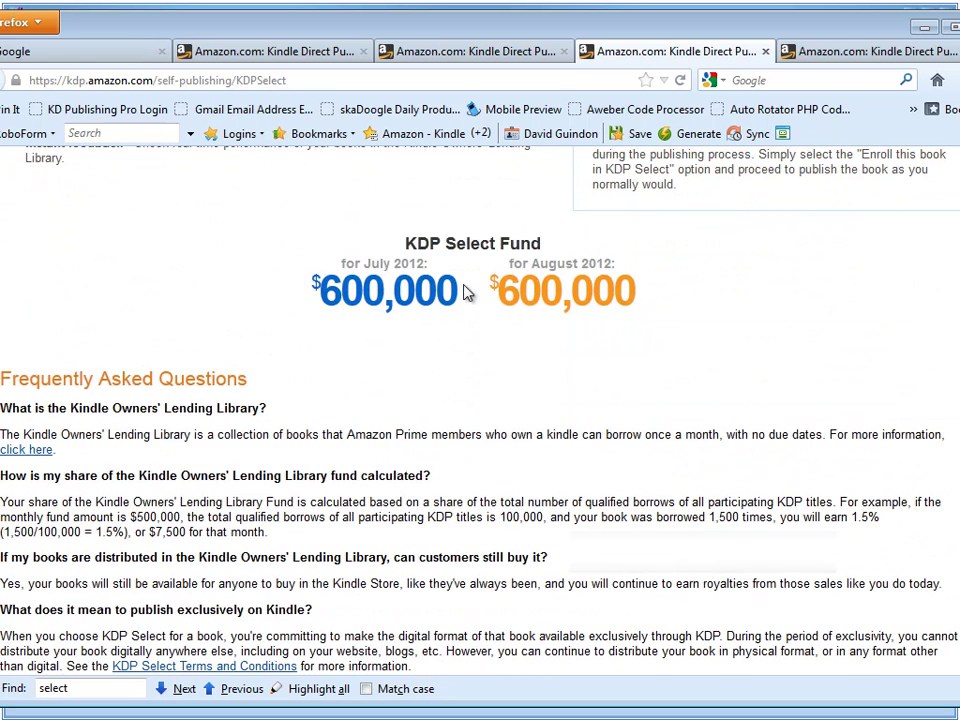
drag(460, 295, 315, 285)
drag(638, 292, 524, 290)
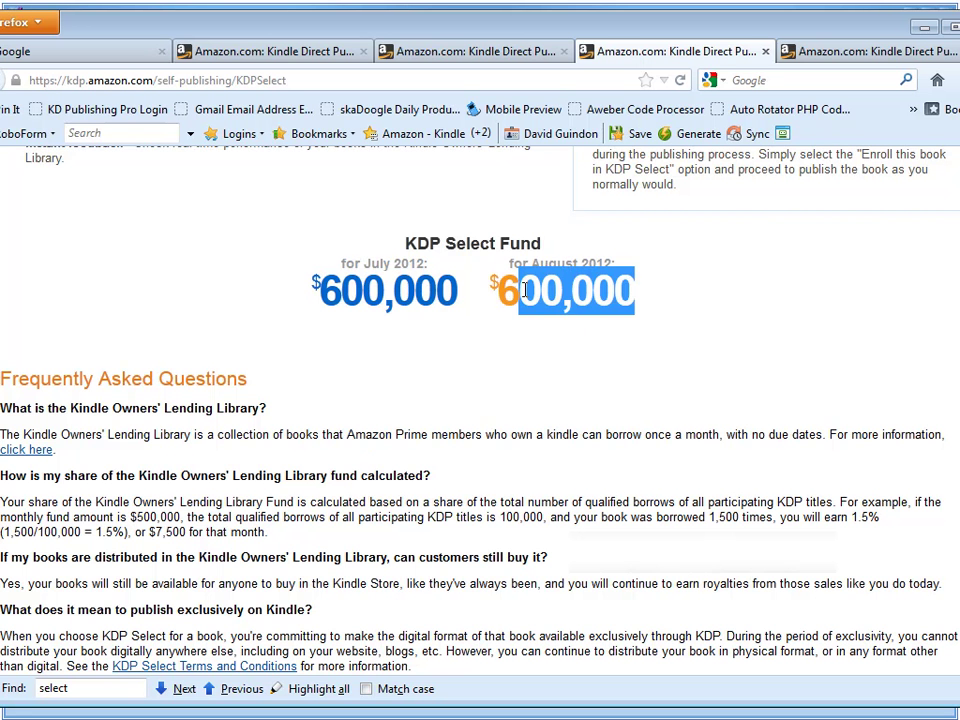
click(875, 54)
click(375, 204)
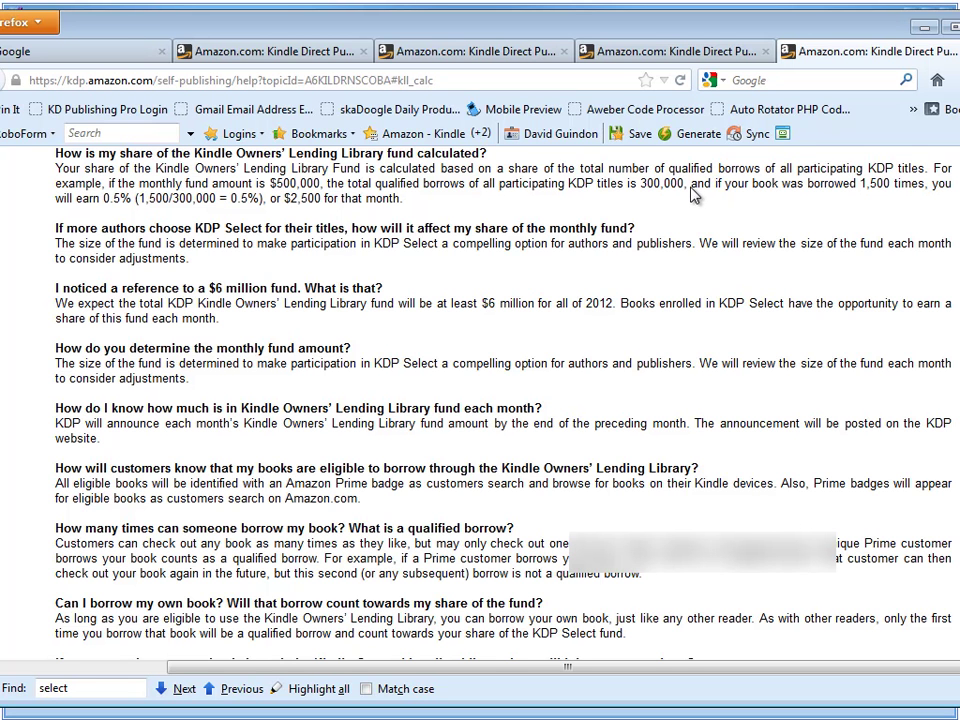
Highlight the example figures 1,500, 300,000, 0.5% and $500,000, then scroll back up
drag(686, 183, 643, 180)
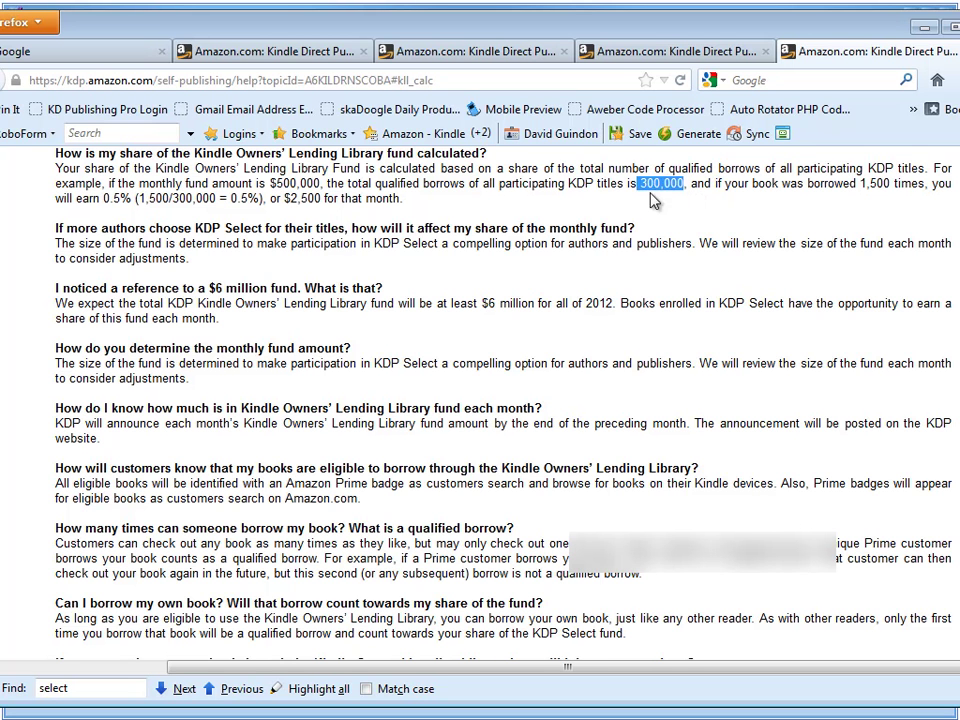
click(688, 183)
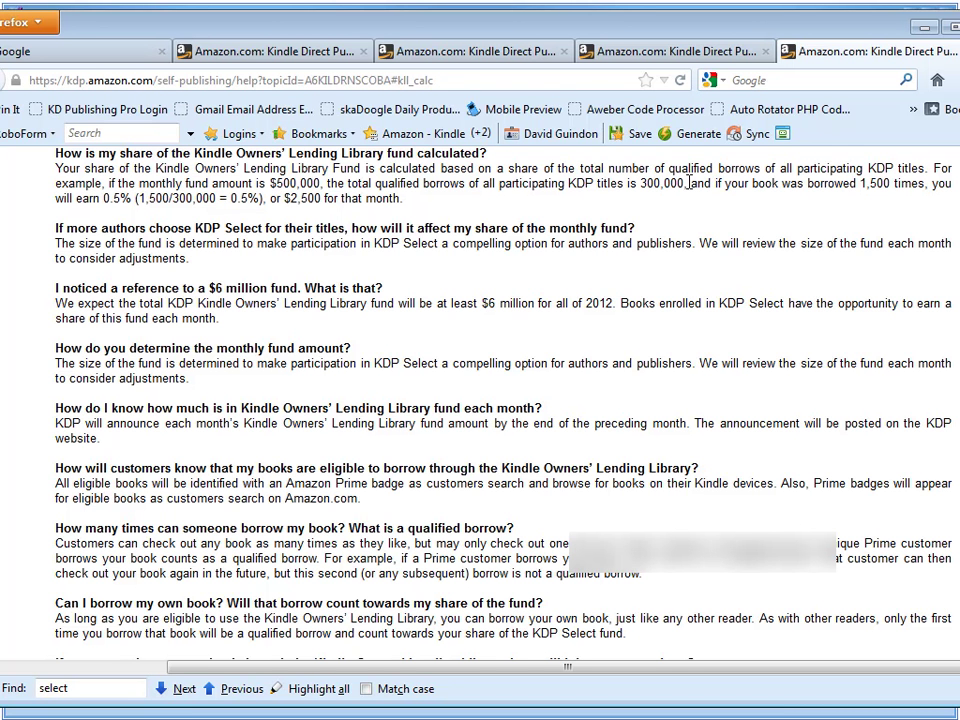
drag(688, 183, 638, 183)
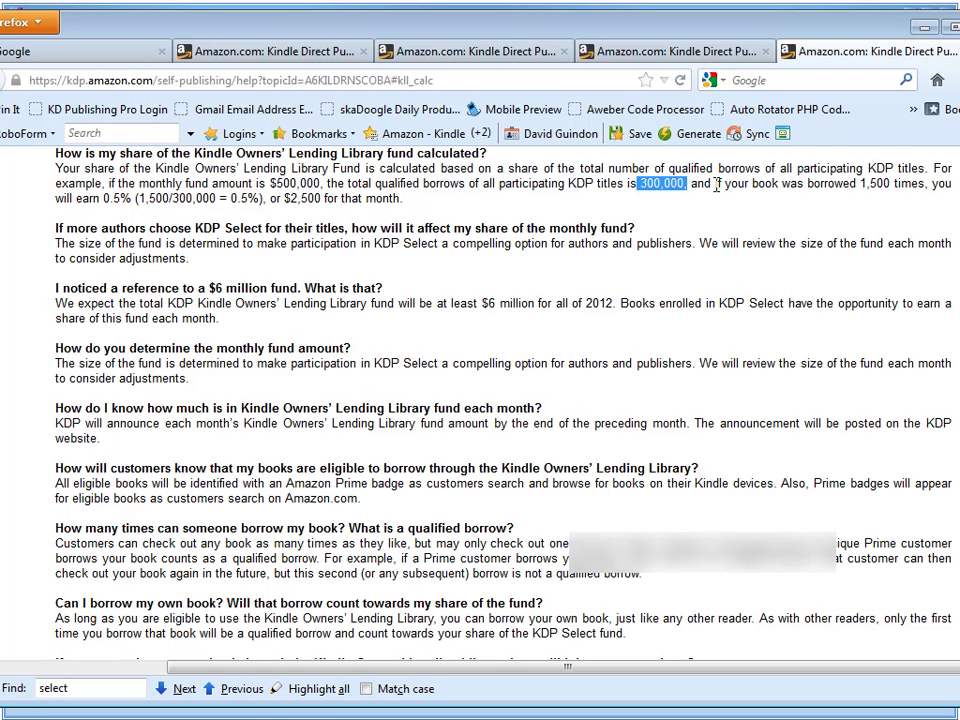
click(897, 207)
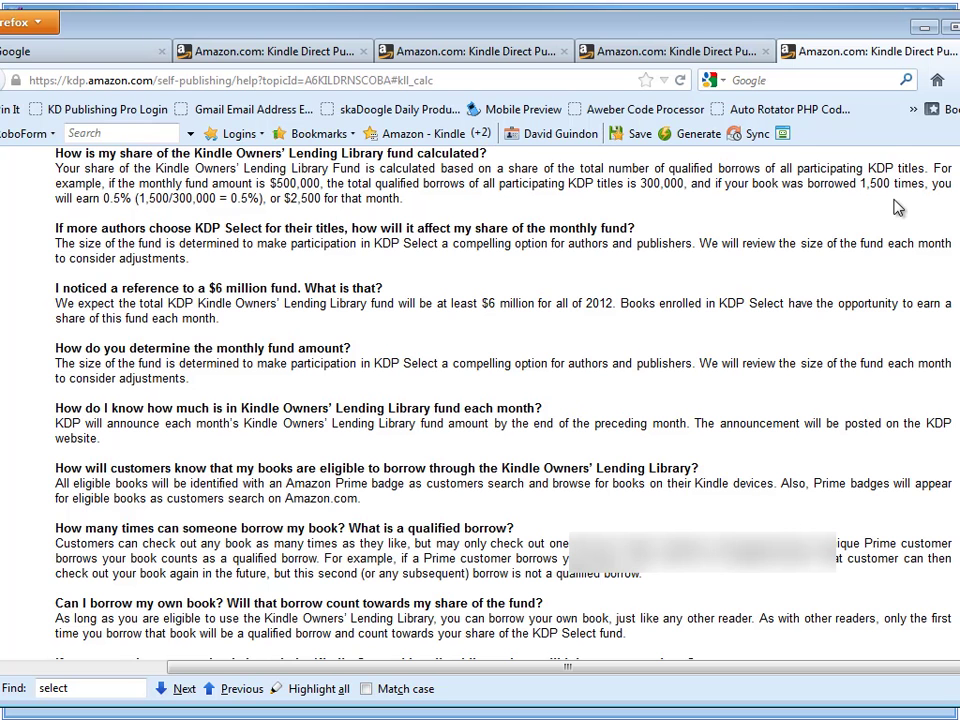
drag(889, 184, 858, 184)
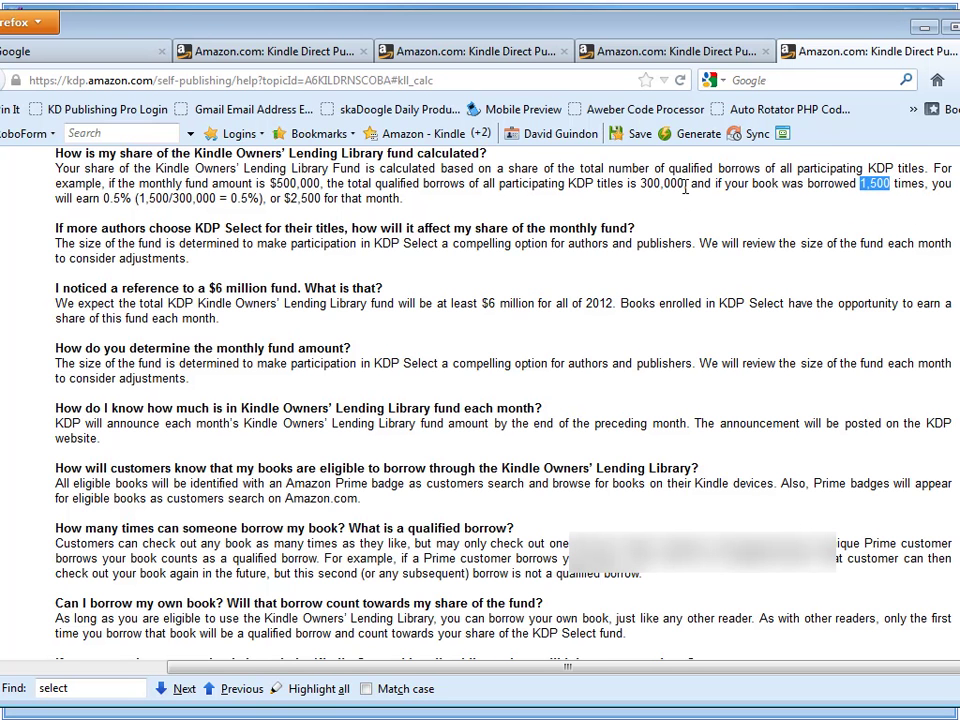
drag(684, 184, 636, 184)
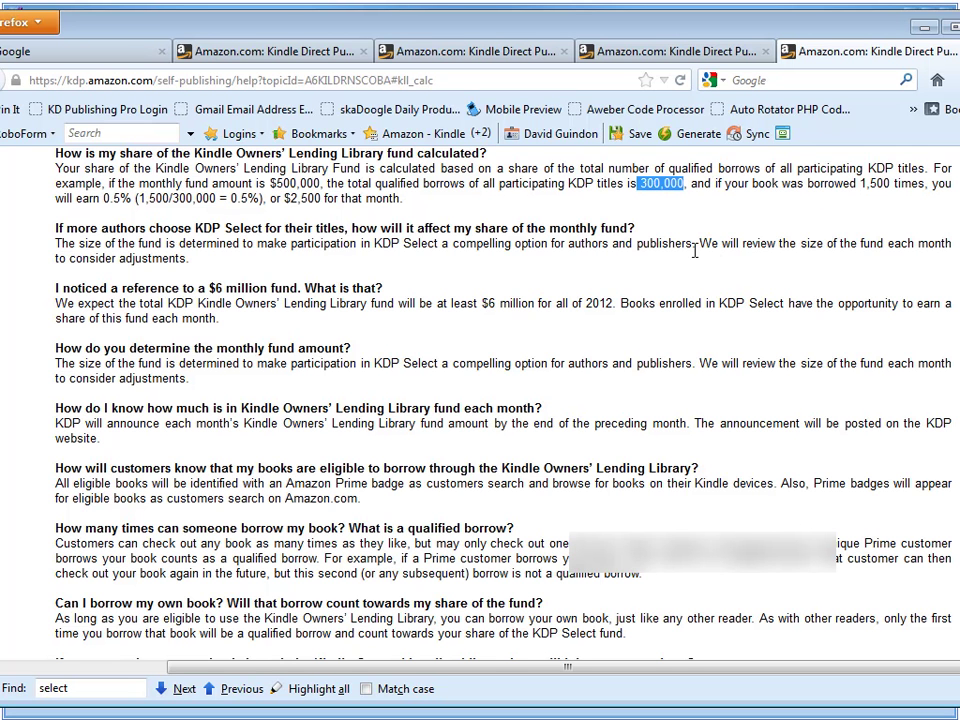
drag(262, 198, 229, 198)
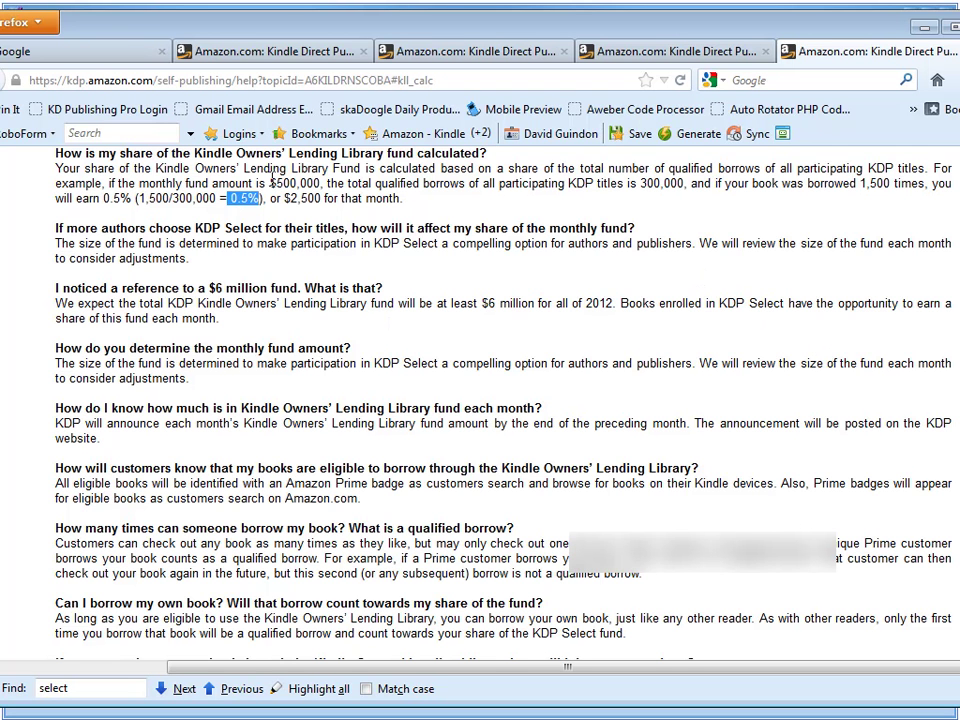
drag(269, 183, 322, 183)
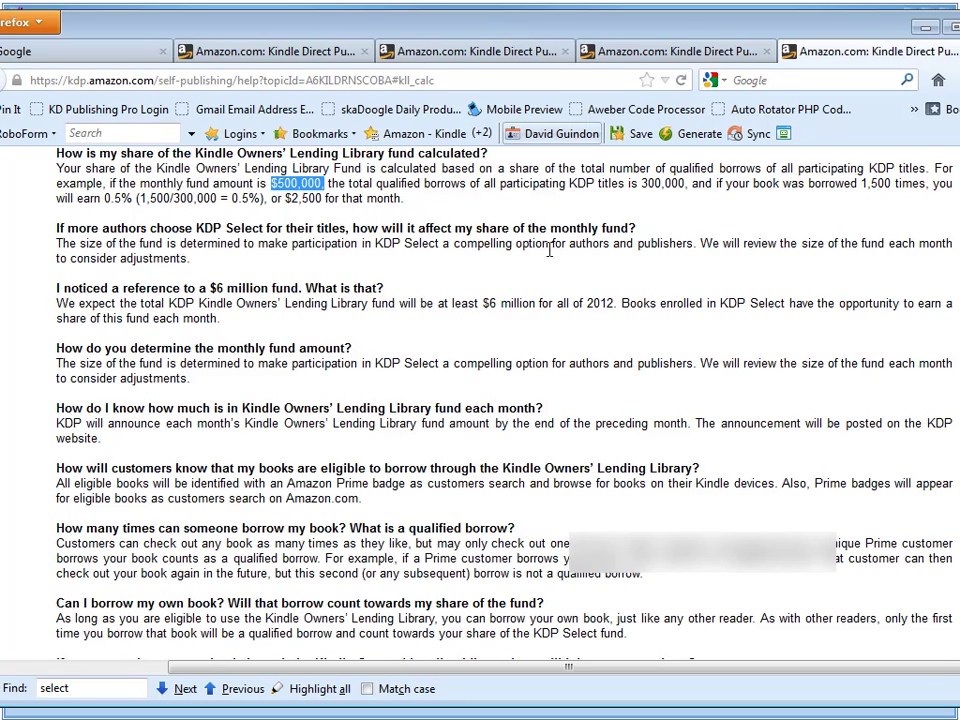
scroll(519, 486, up, 15)
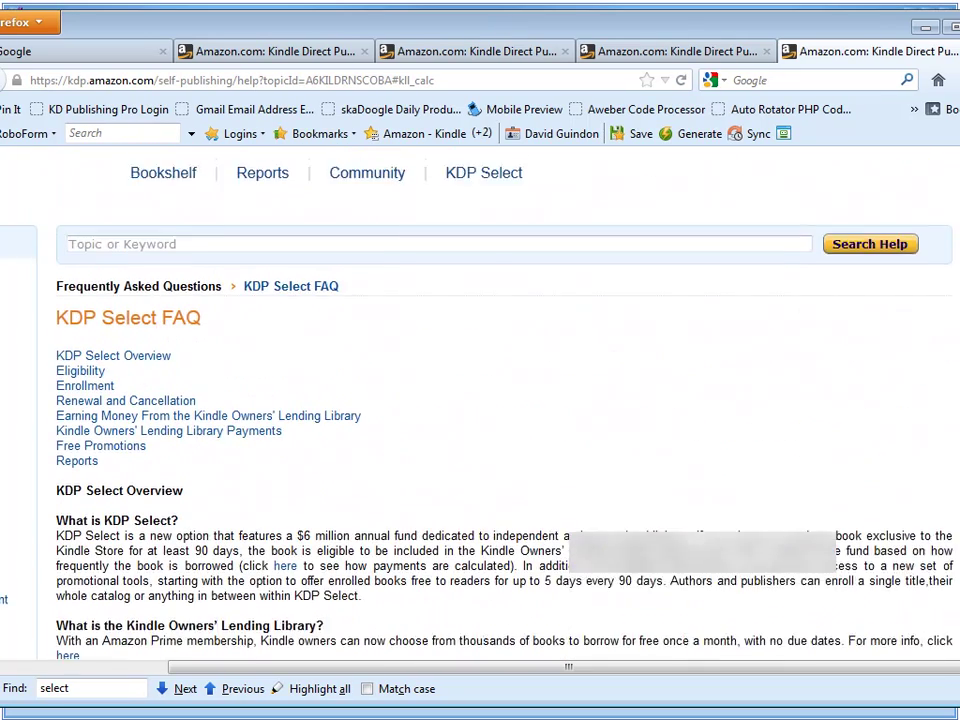
Scroll to 'Why should I choose KDP Select?' and highlight the 'free for a limited number' benefit
scroll(519, 486, down, 2)
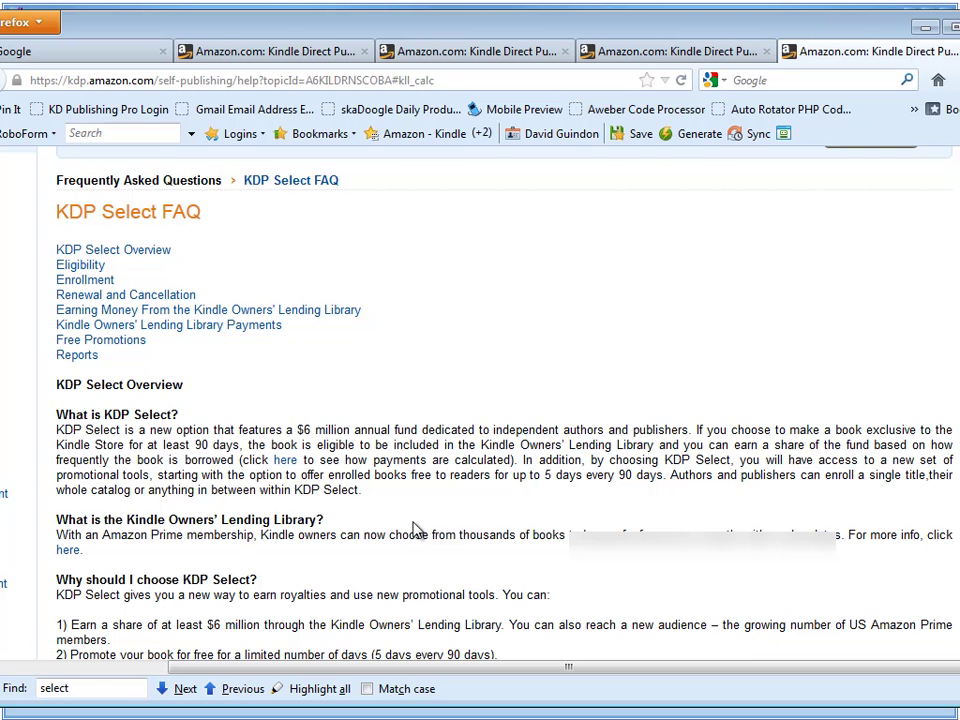
scroll(413, 530, down, 2)
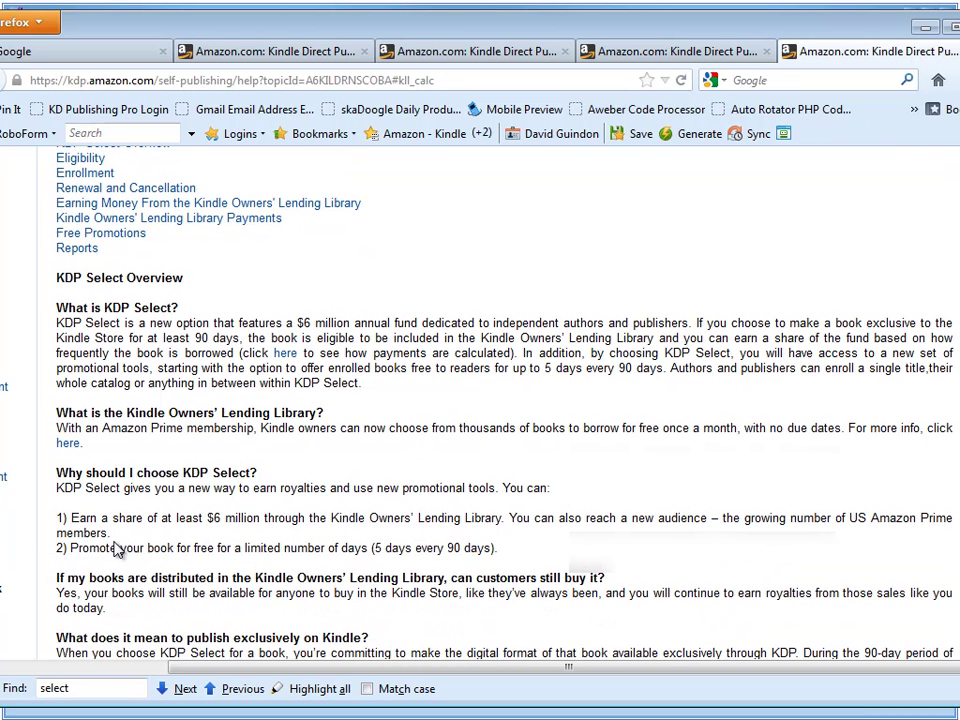
drag(191, 549, 366, 555)
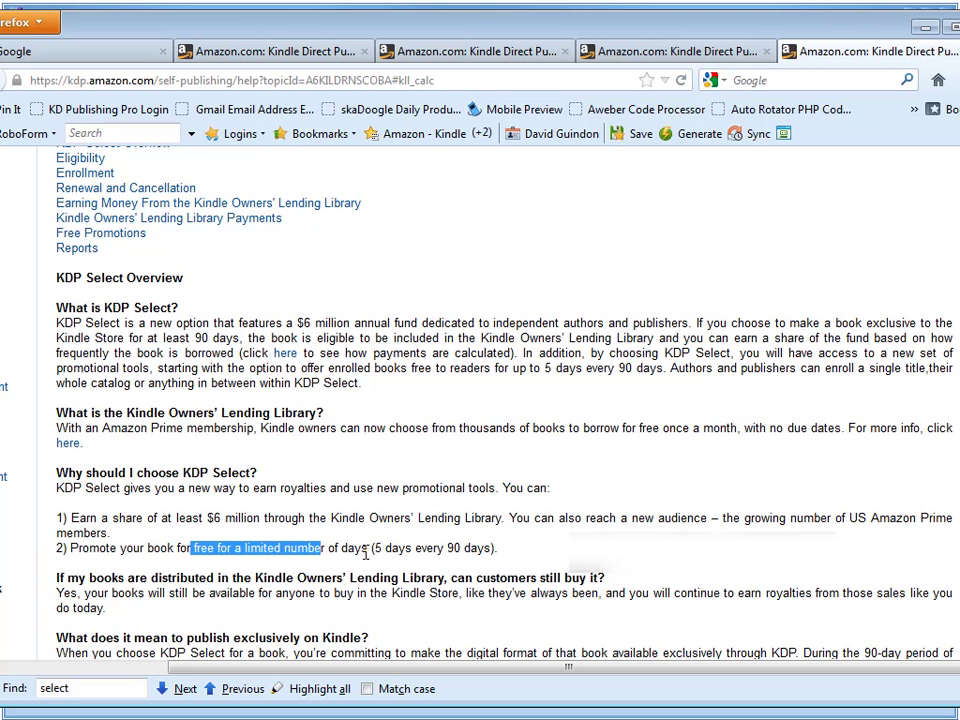
click(368, 550)
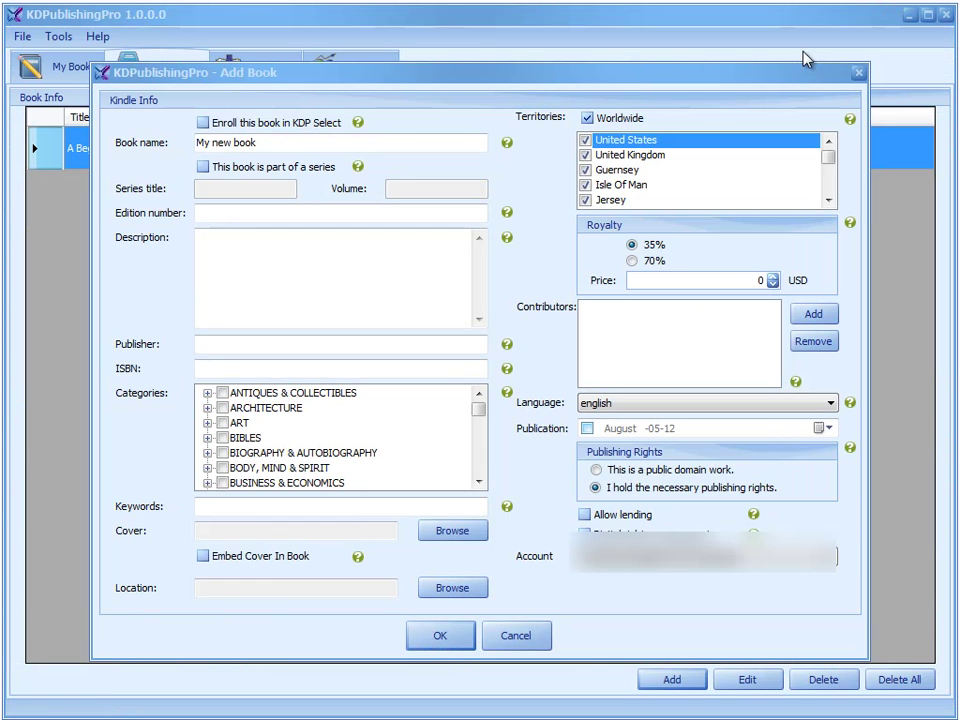
Tick 'Enroll this book in KDP Select' and replace the placeholder name with 'Yoga Fitness for Newbies'
click(203, 122)
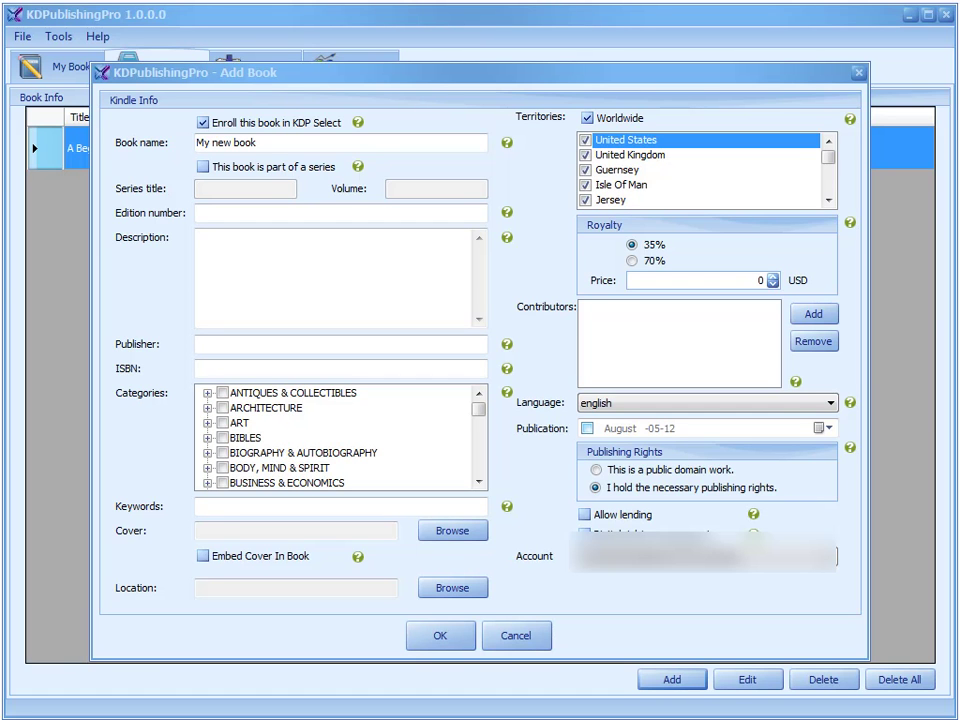
drag(274, 144, 199, 145)
text(Yoga Fitness for Newbies)
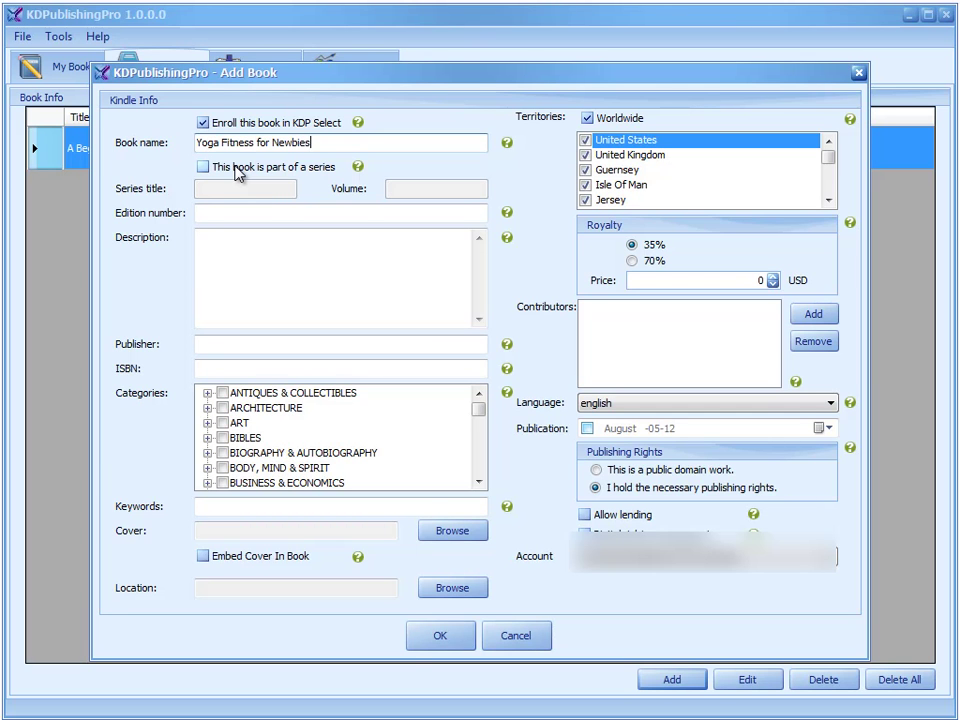
Try the series fields with volume 21, then untick 'This book is part of a series'
click(203, 167)
click(230, 188)
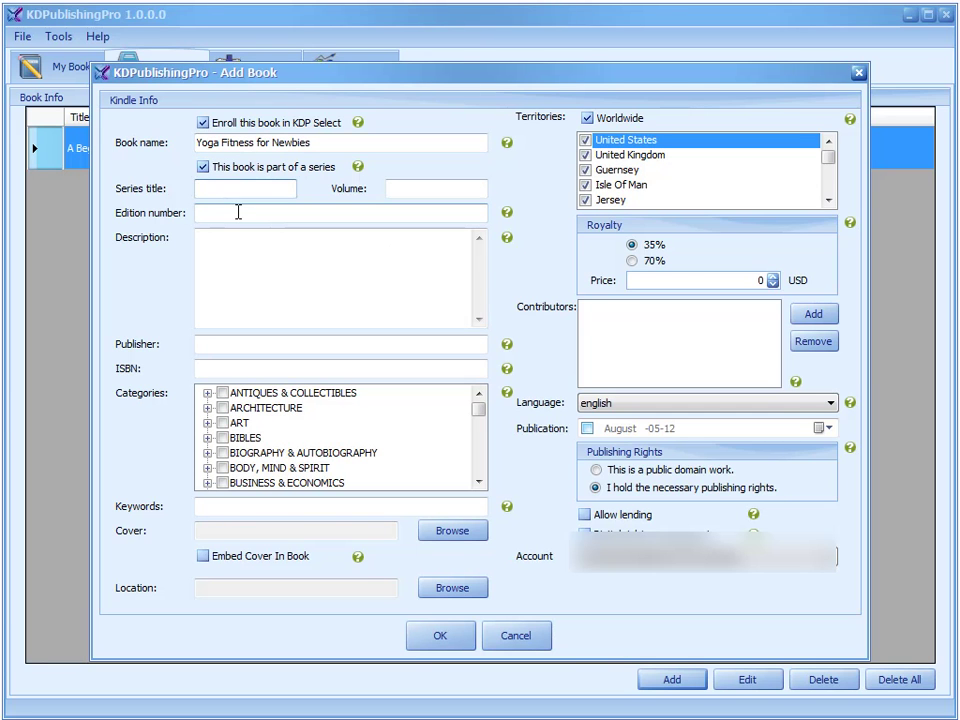
text(1)
click(399, 192)
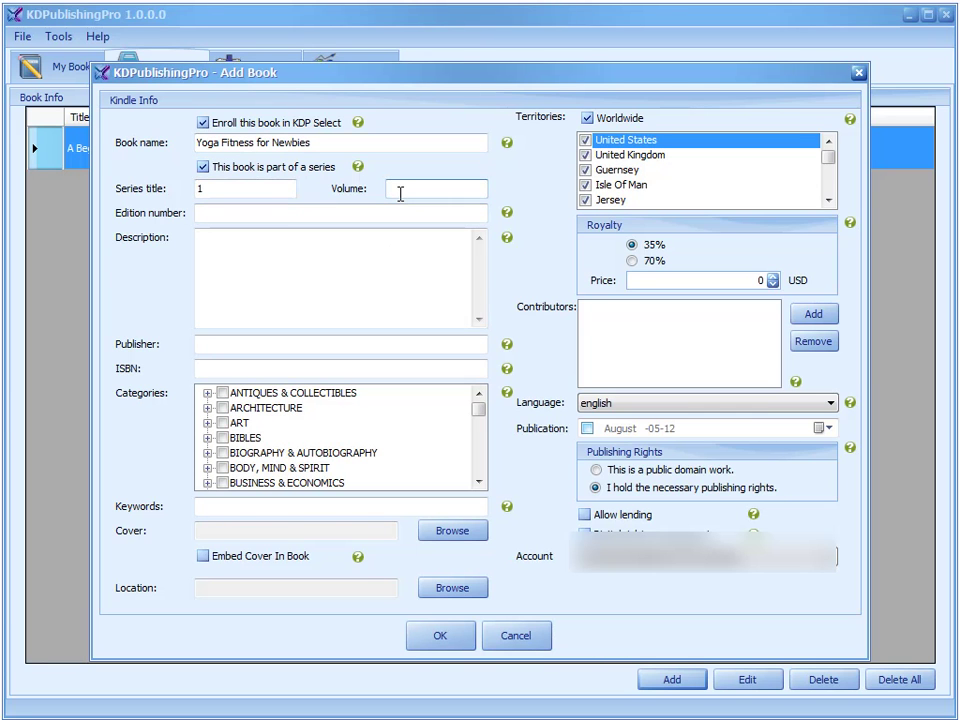
text(1)
drag(431, 189, 365, 193)
text(21)
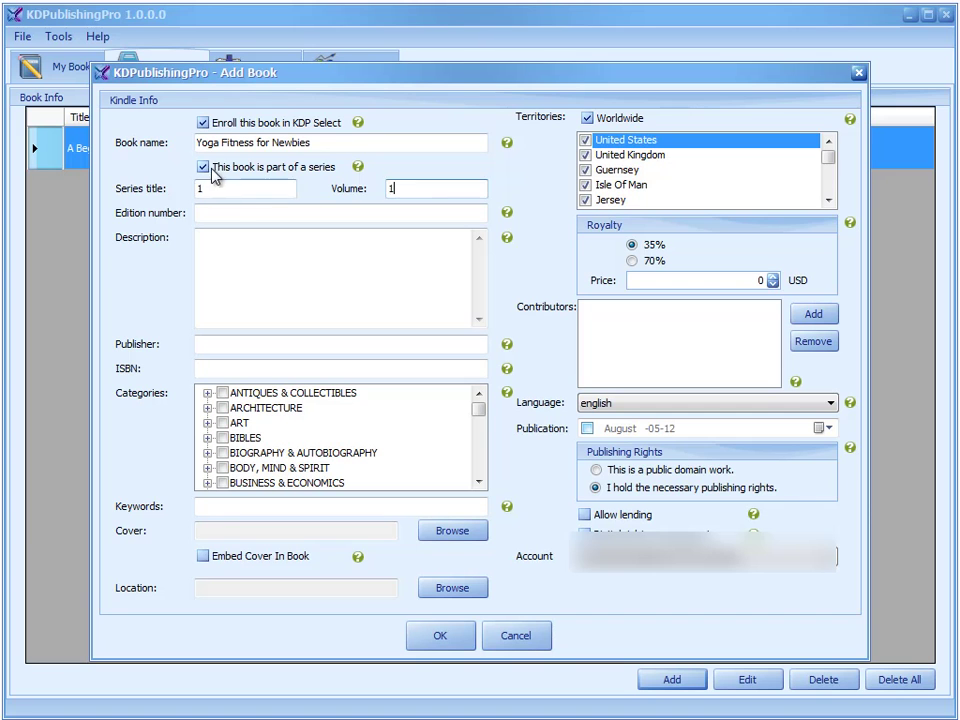
click(215, 172)
Enter 1 as the edition number
click(300, 212)
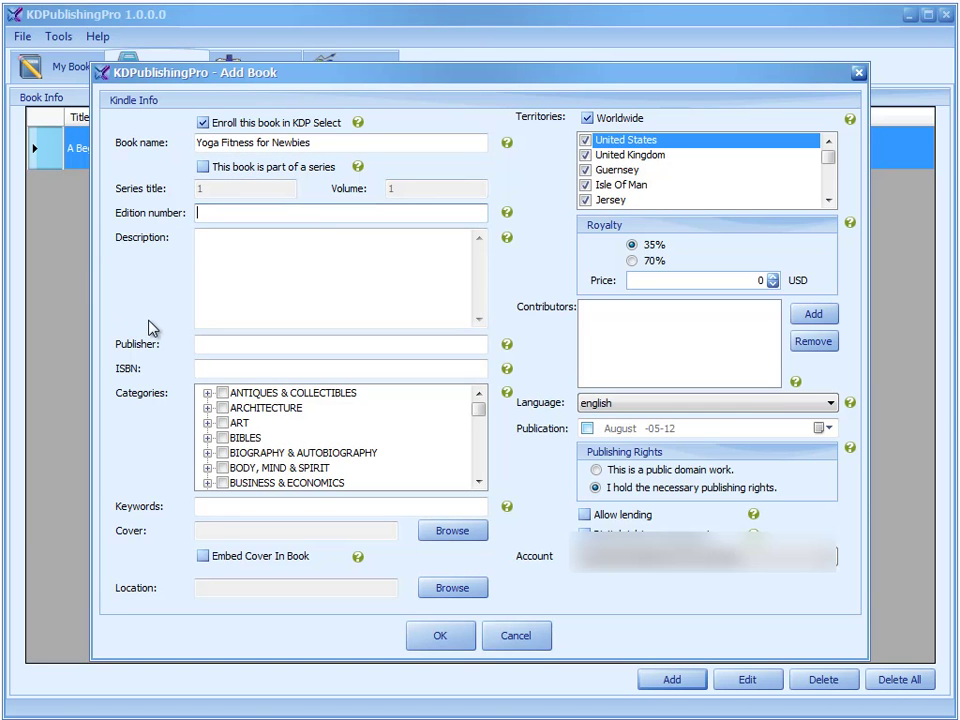
text(1)
click(424, 296)
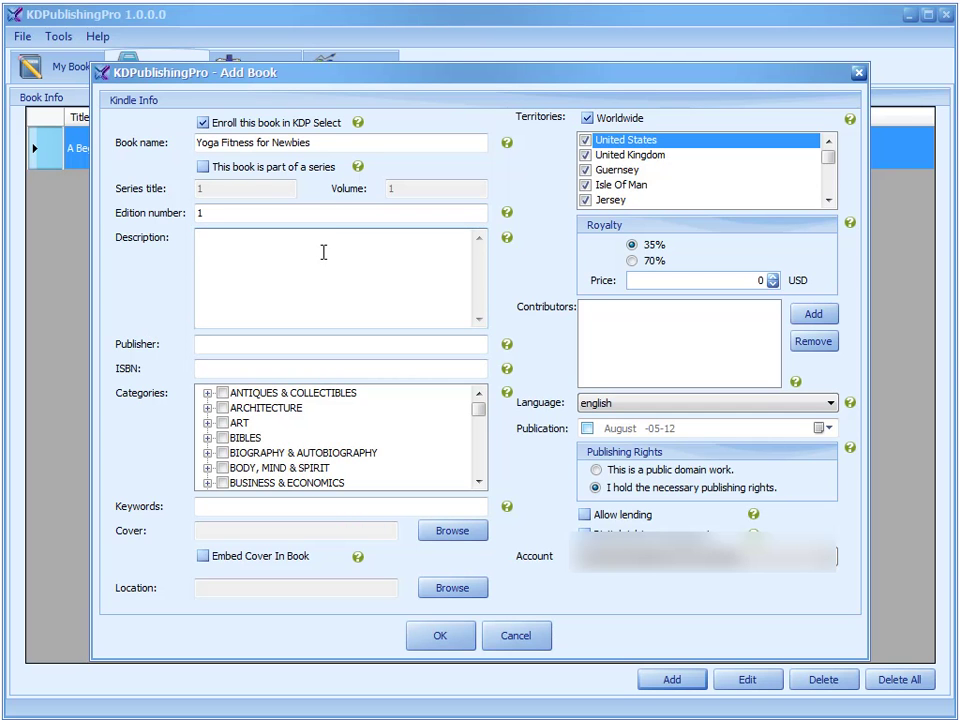
key(alt+Tab)
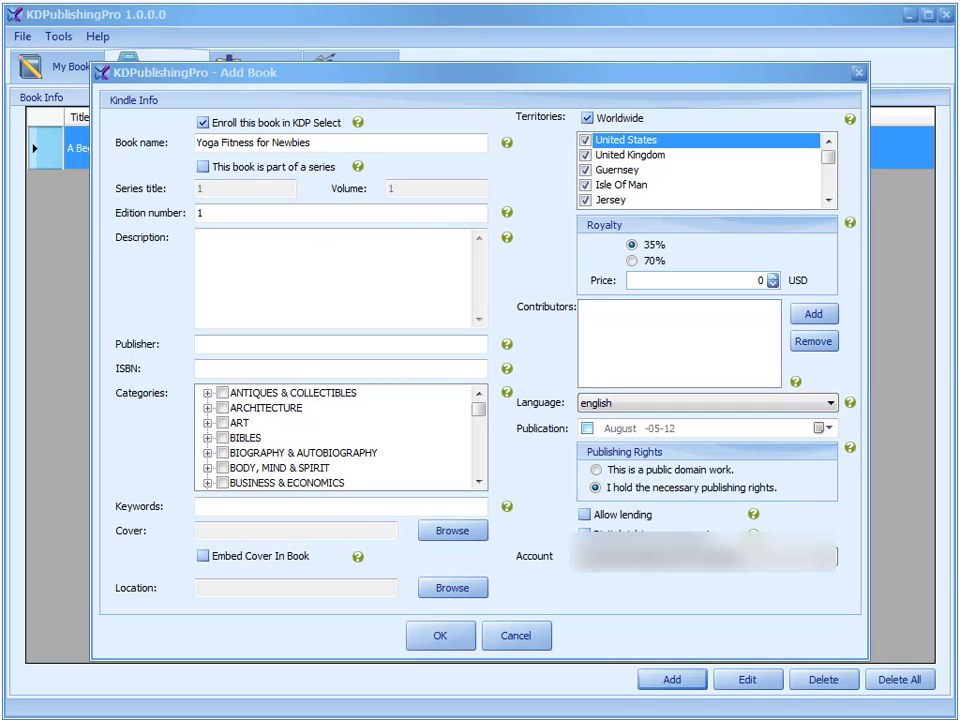
Paste the yoga, workout and stretching blurb into the Description box
click(354, 255)
text(You're going to discover so many different things on yoga, workouts, stretches and more! Not only will you find new tips and tricks, but you'll also learn *extra* bonus tips to help you lose weight, get more fit and more... Without spending hours and hours at the gym!)
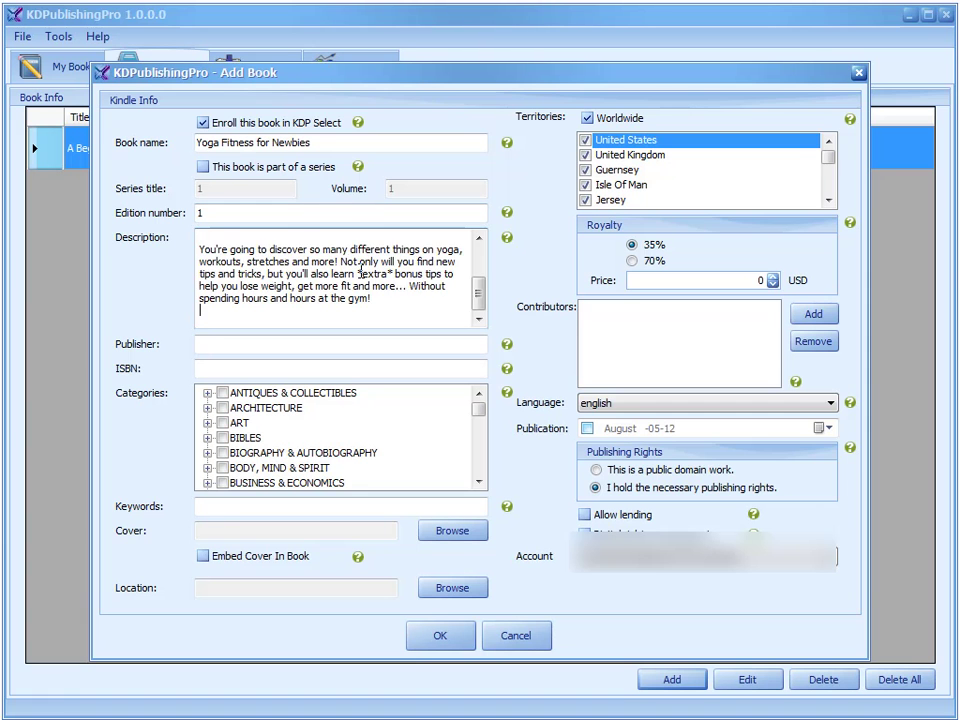
drag(479, 292, 480, 251)
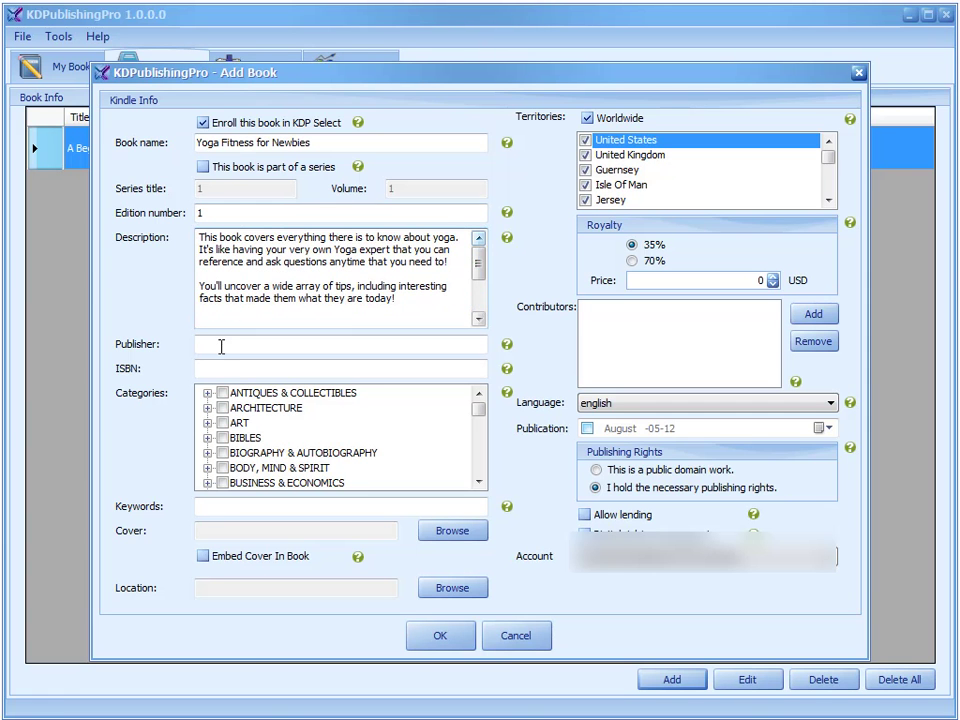
scroll(320, 310, down, 1)
scroll(311, 283, up, 1)
scroll(307, 280, down, 5)
click(199, 344)
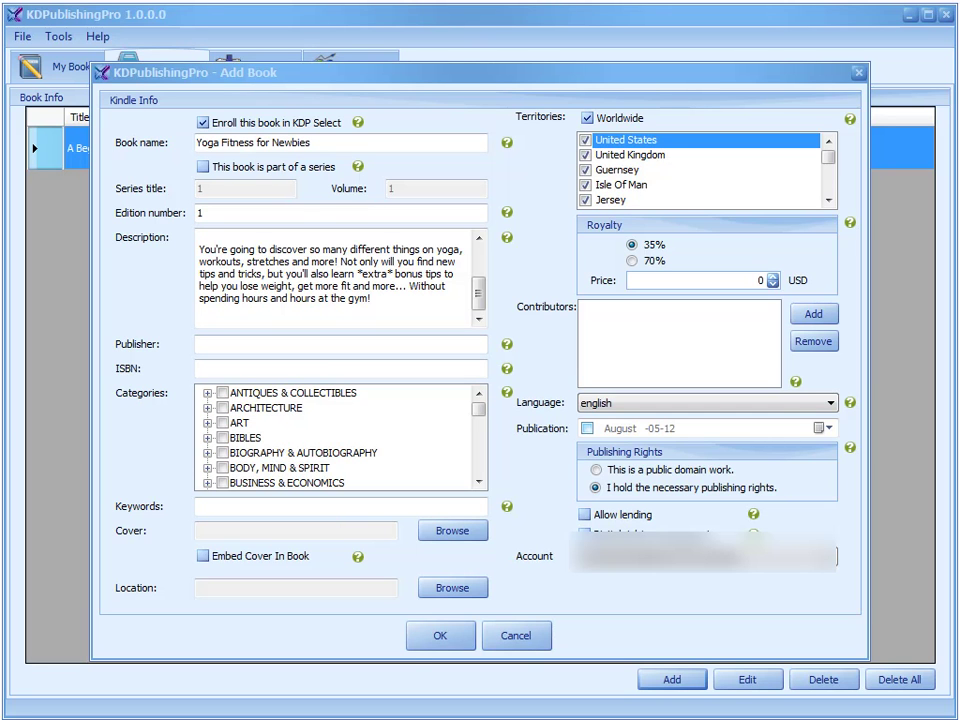
Paste the author's full name into the book's Publisher field
click(275, 344)
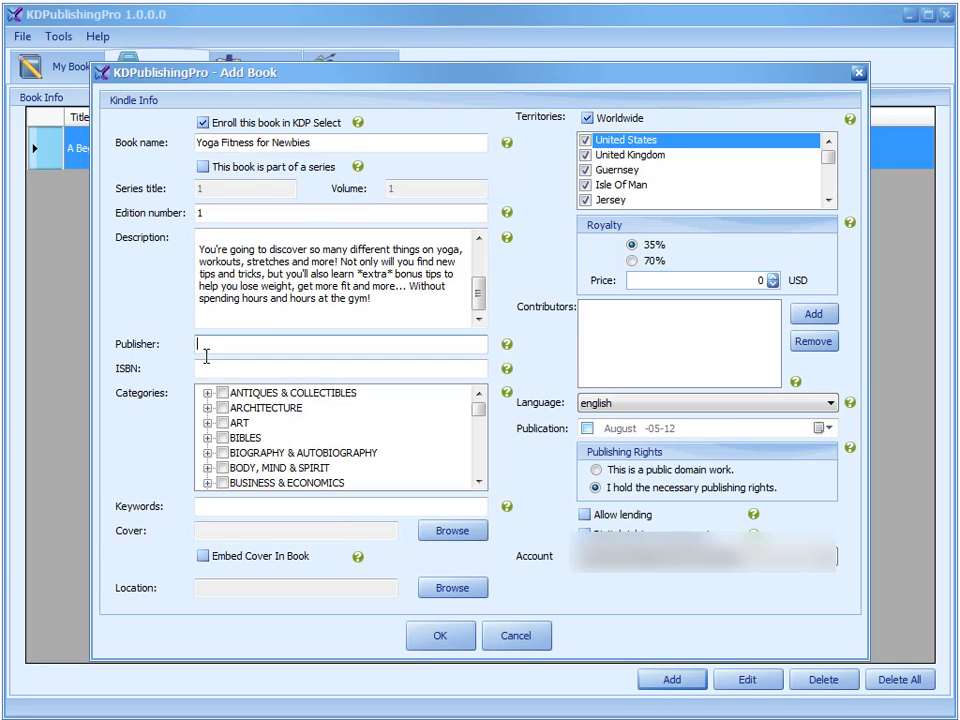
text(Donny karl Mitchell)
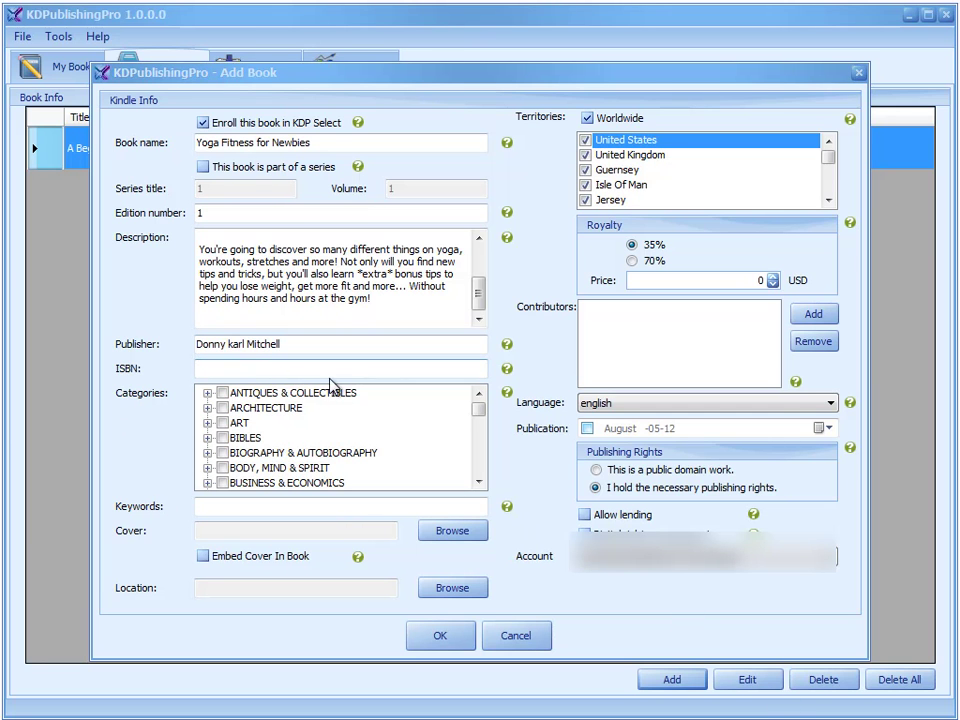
click(255, 369)
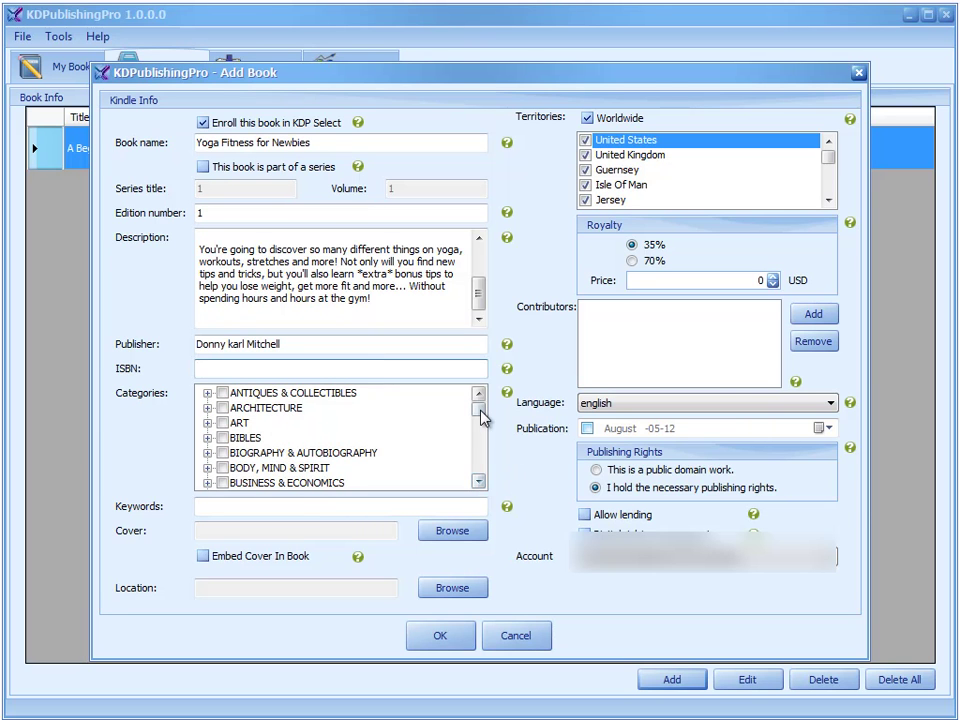
Expand Body, Mind & Spirit and tick its Meditation category
mouse_move(482, 396)
mouse_down()
mouse_move(482, 414)
mouse_move(481, 403)
mouse_up()
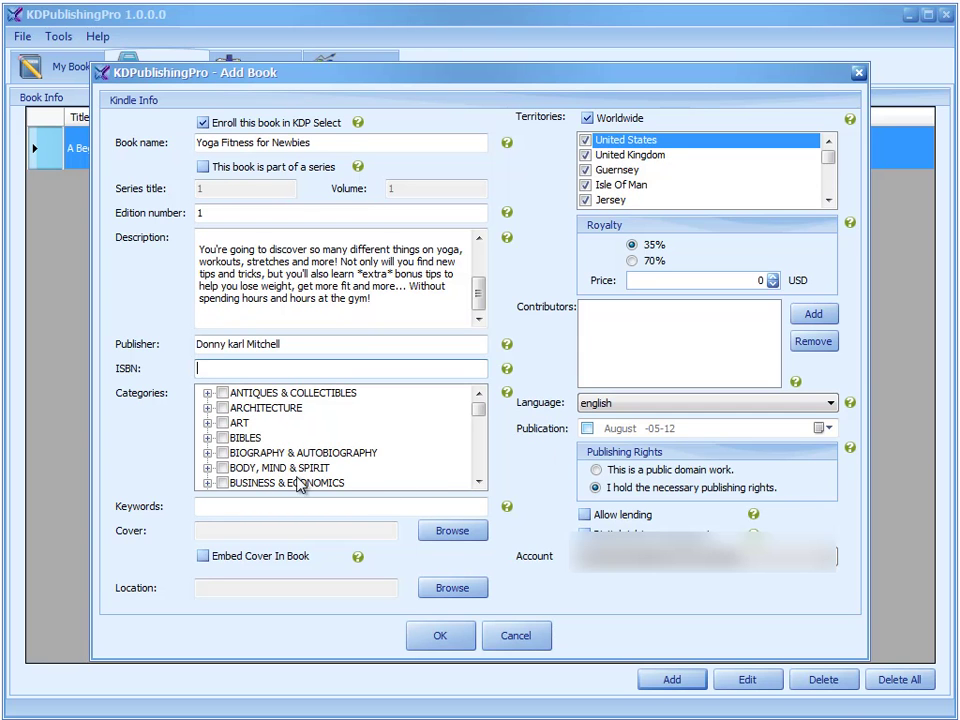
scroll(418, 437, down, 1)
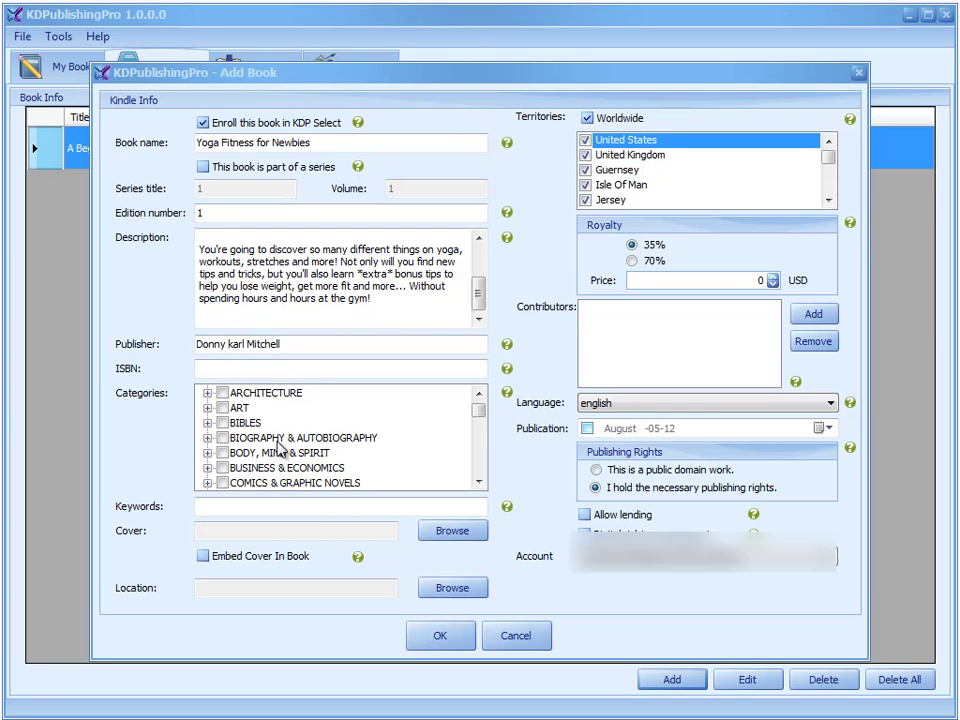
click(207, 453)
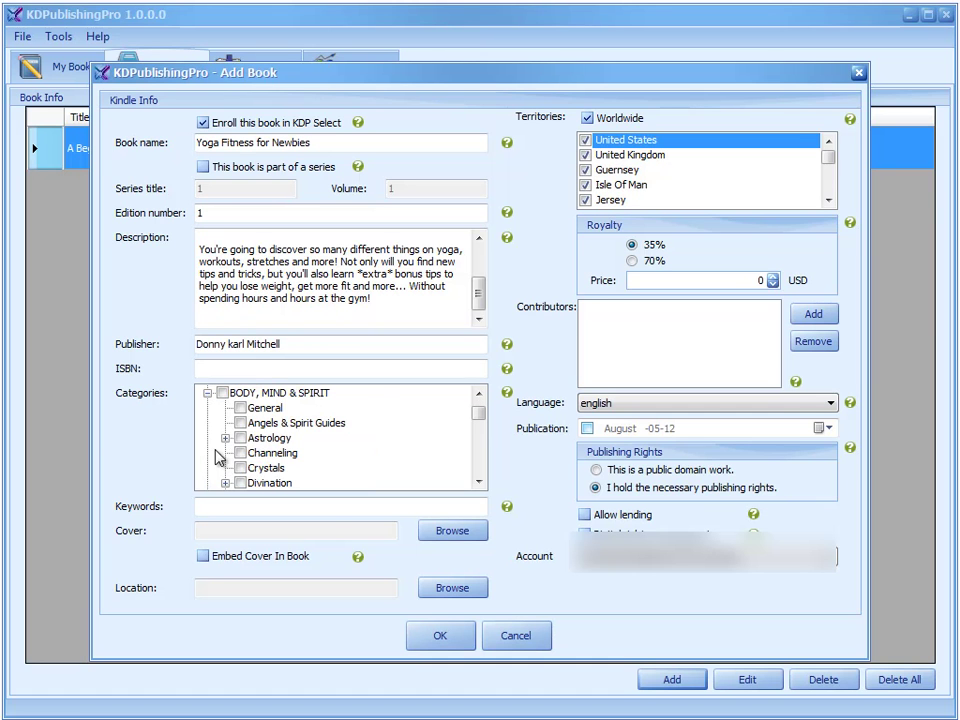
scroll(481, 485, down, 9)
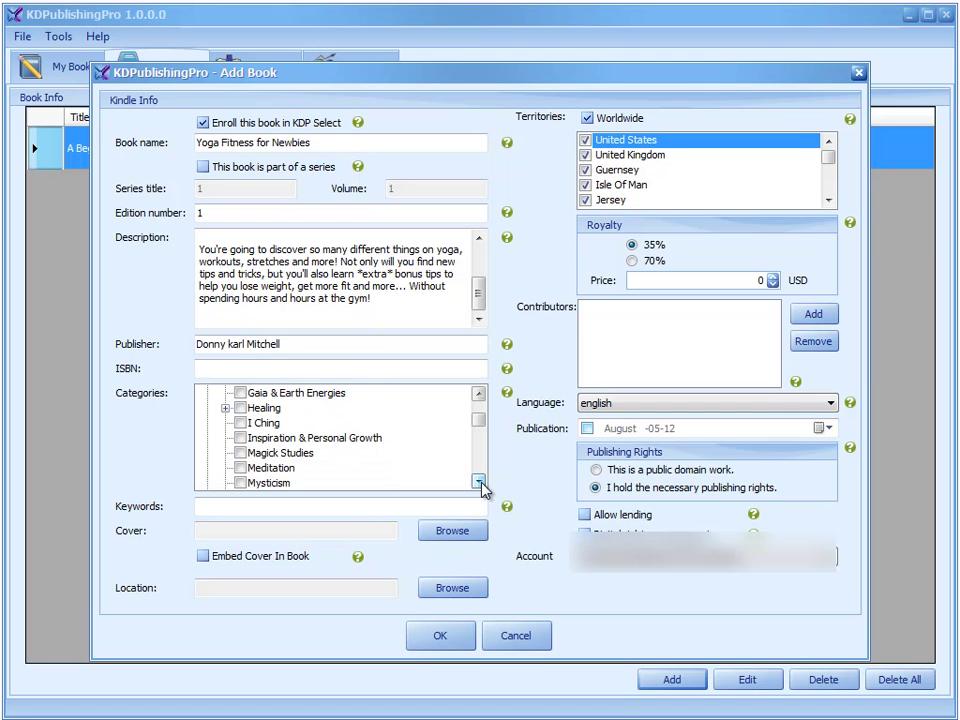
click(480, 484)
click(240, 453)
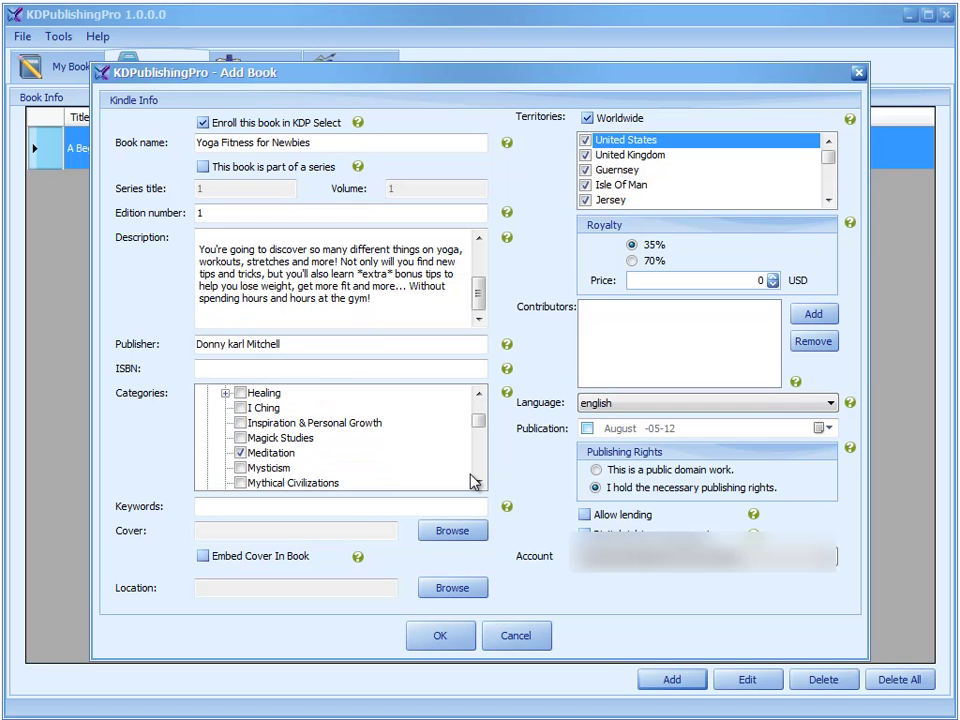
Expand Health & Fitness and scroll down to its Exercise subcategory
mouse_move(481, 428)
mouse_down()
mouse_move(478, 418)
mouse_move(478, 430)
mouse_up()
scroll(310, 452, down, 5)
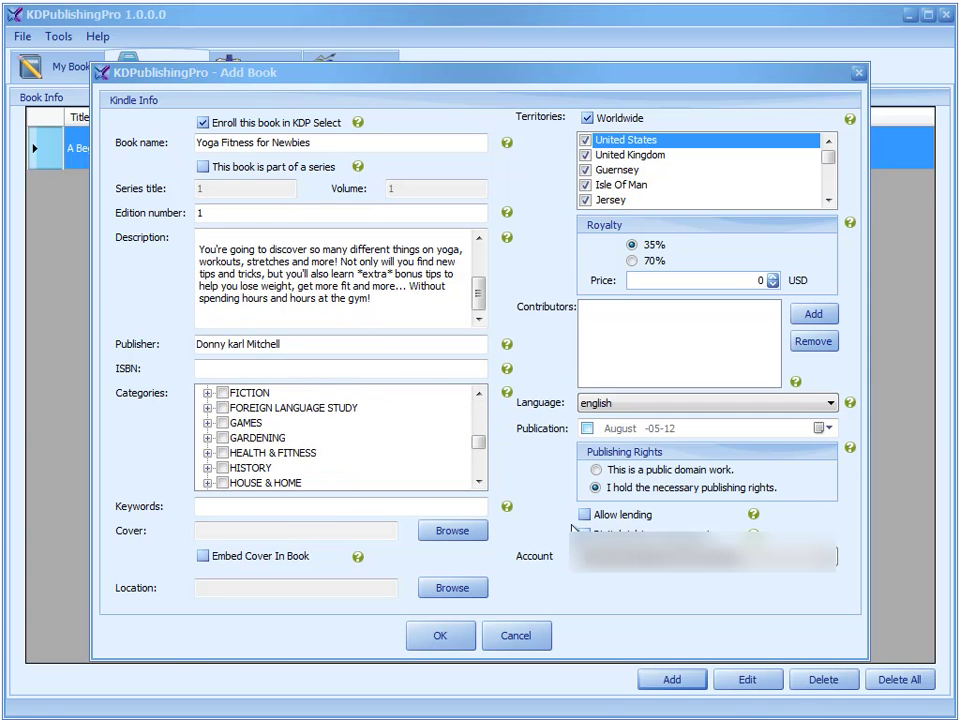
click(207, 453)
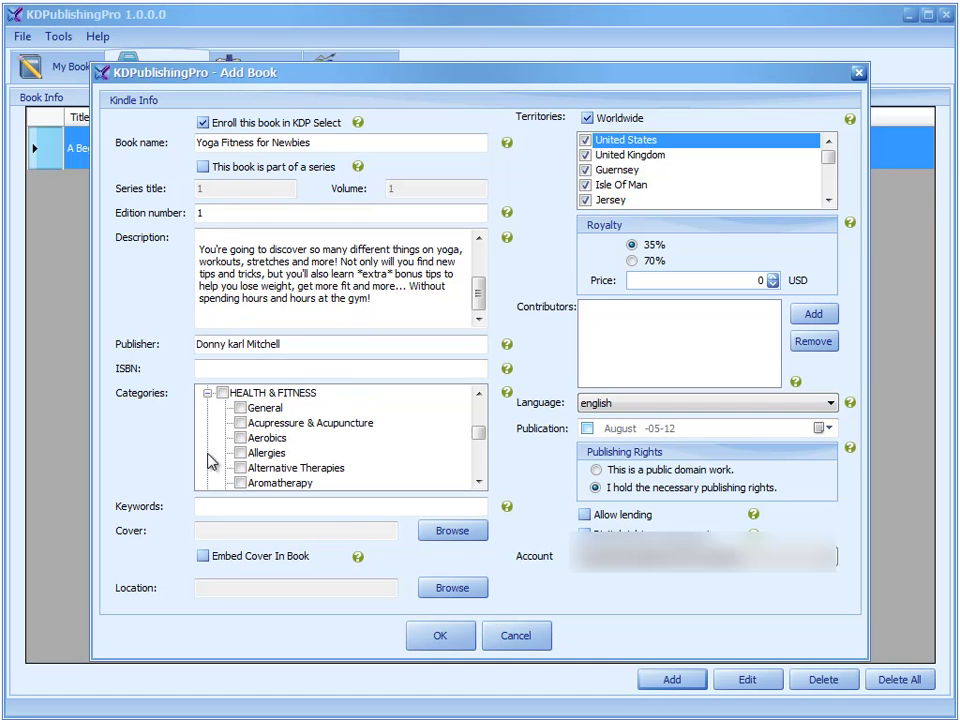
click(479, 482)
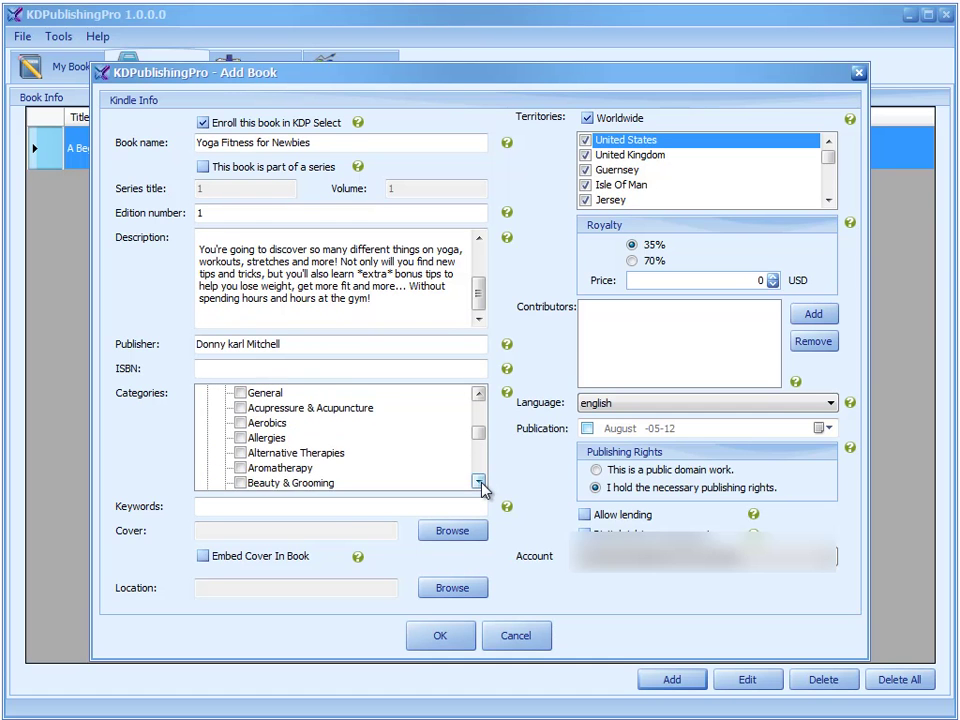
click(479, 482)
click(479, 482)
click(479, 482)
click(479, 482)
click(479, 482)
click(479, 482)
click(479, 482)
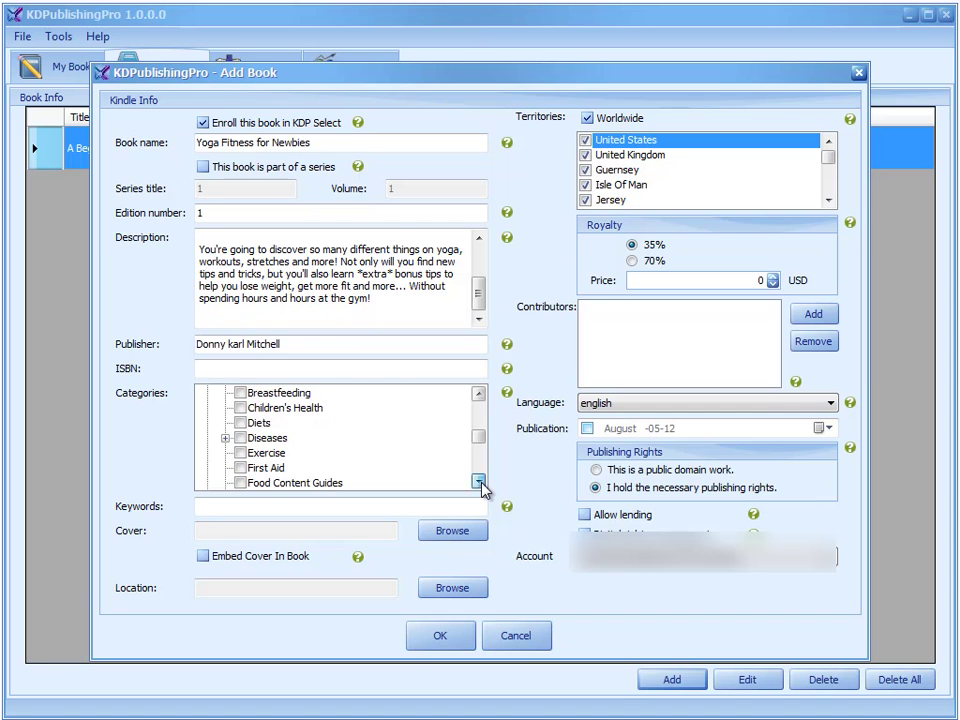
click(479, 482)
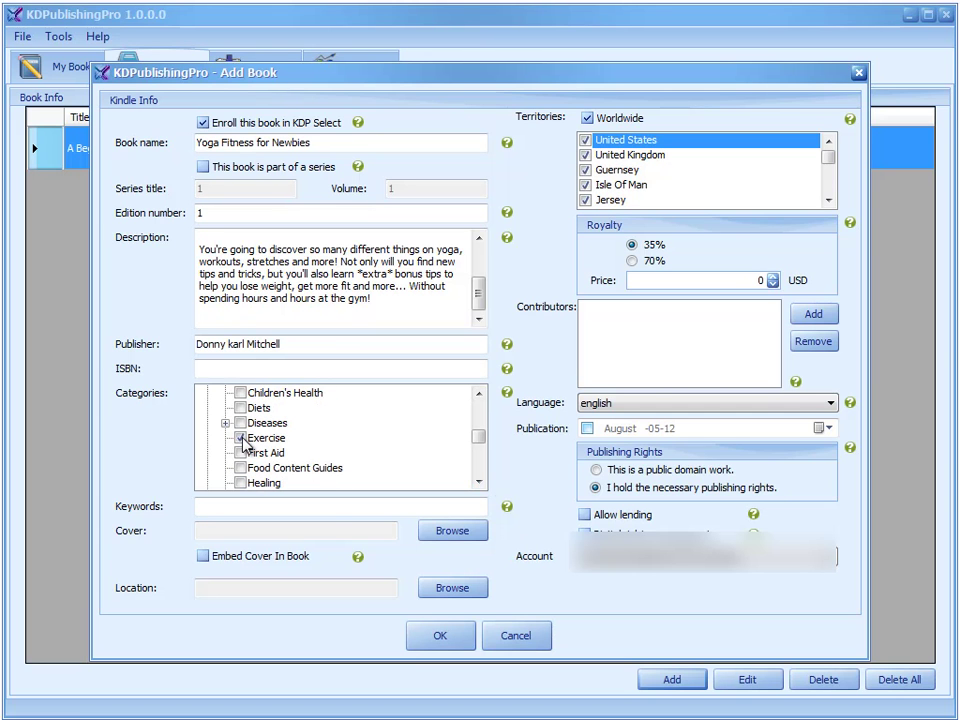
click(262, 509)
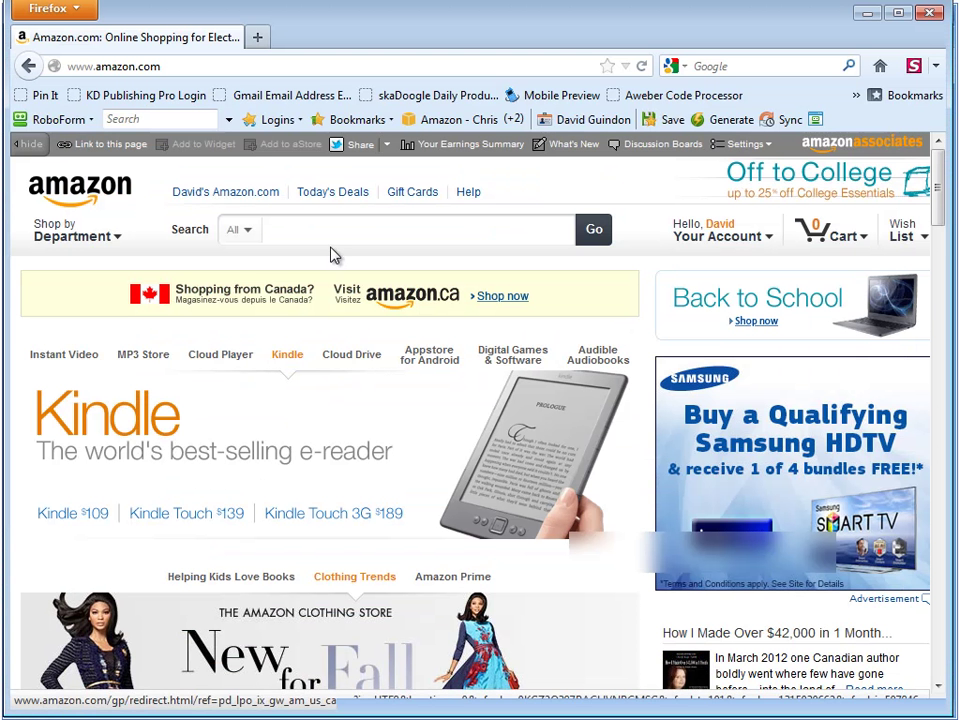
Restrict Amazon to Books and open the Health, Fitness & Dieting best sellers
click(235, 232)
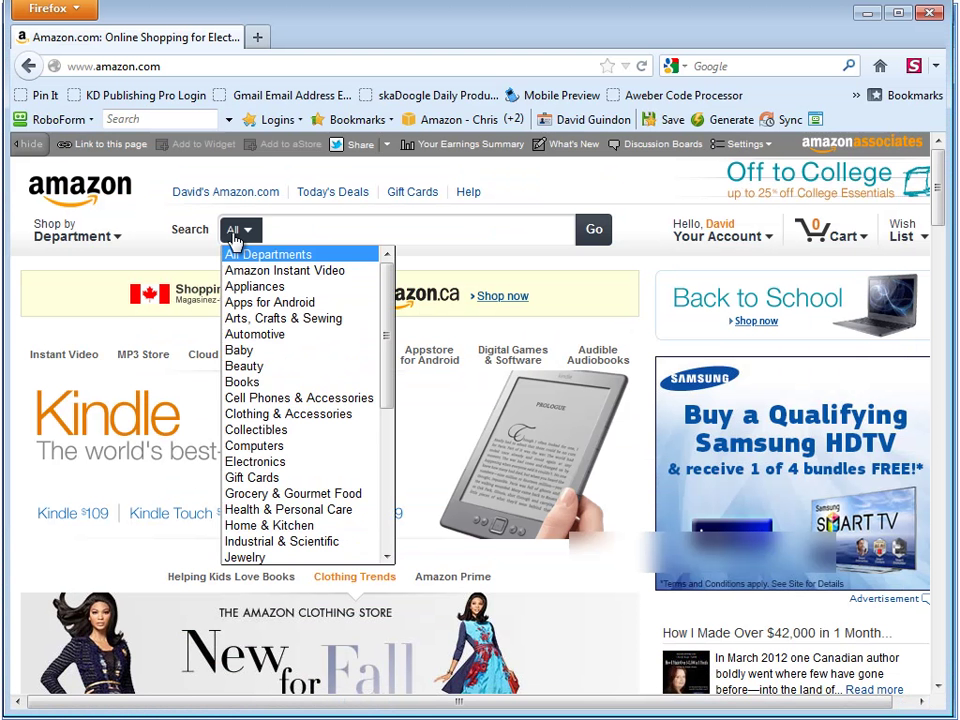
click(250, 384)
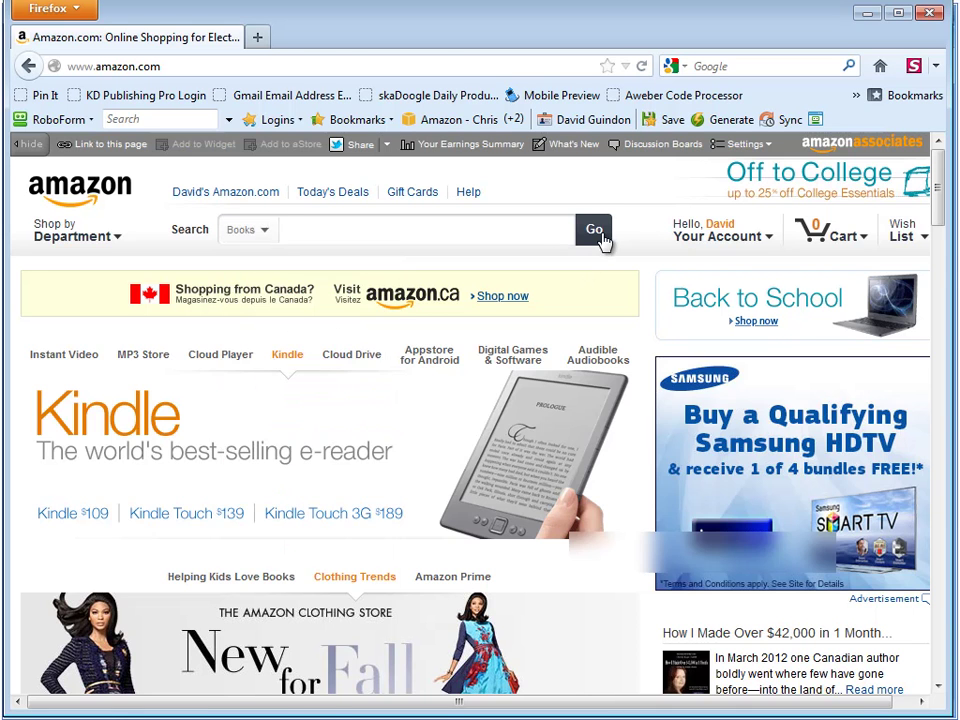
click(600, 236)
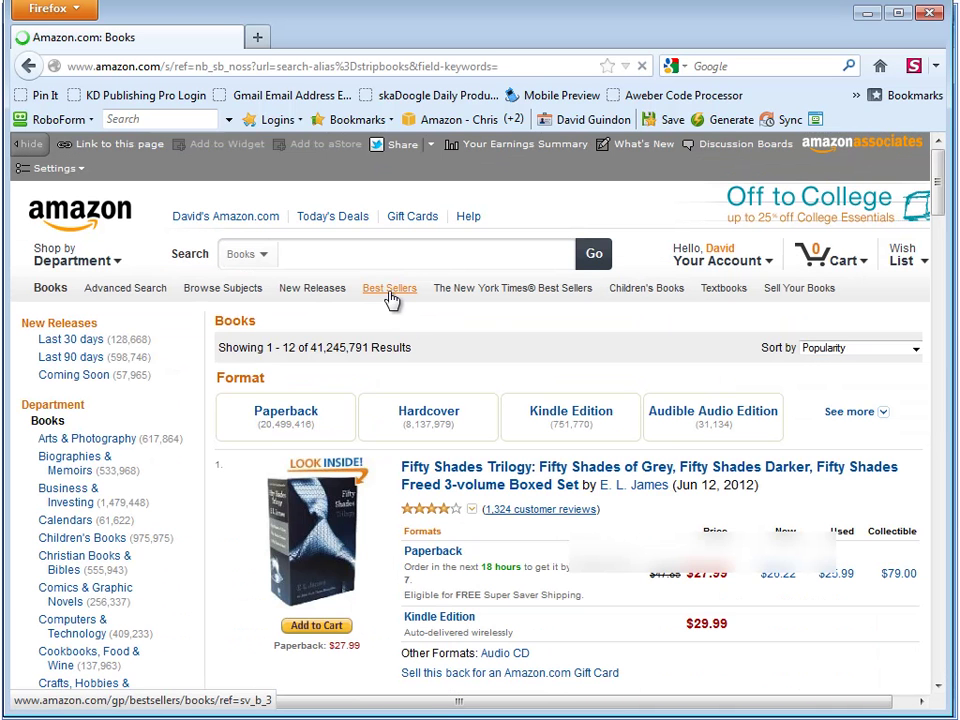
click(390, 294)
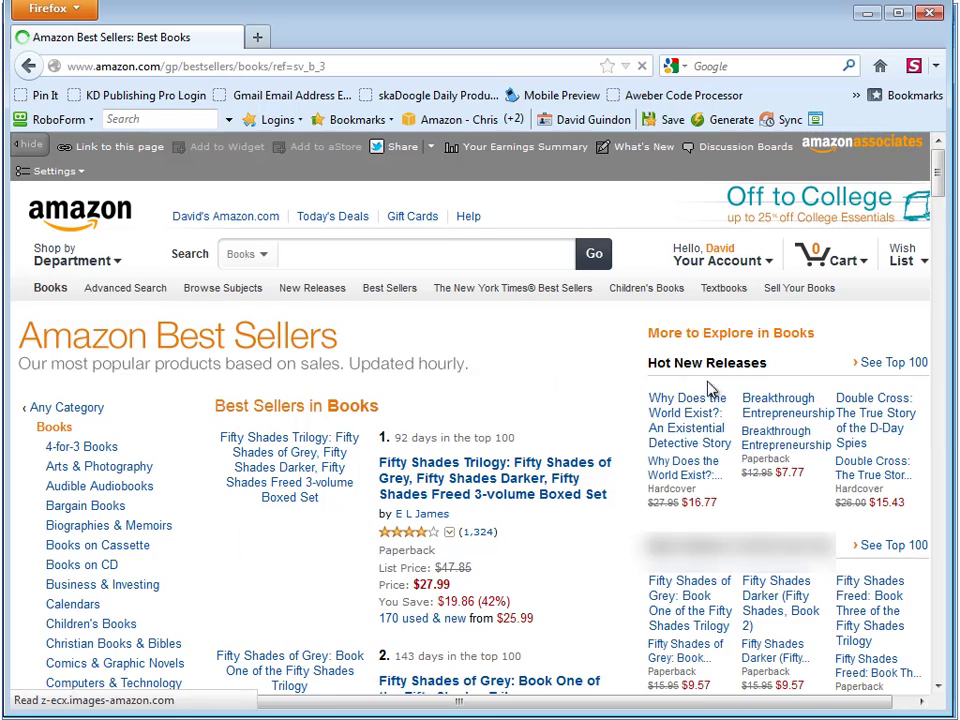
scroll(508, 551, down, 4)
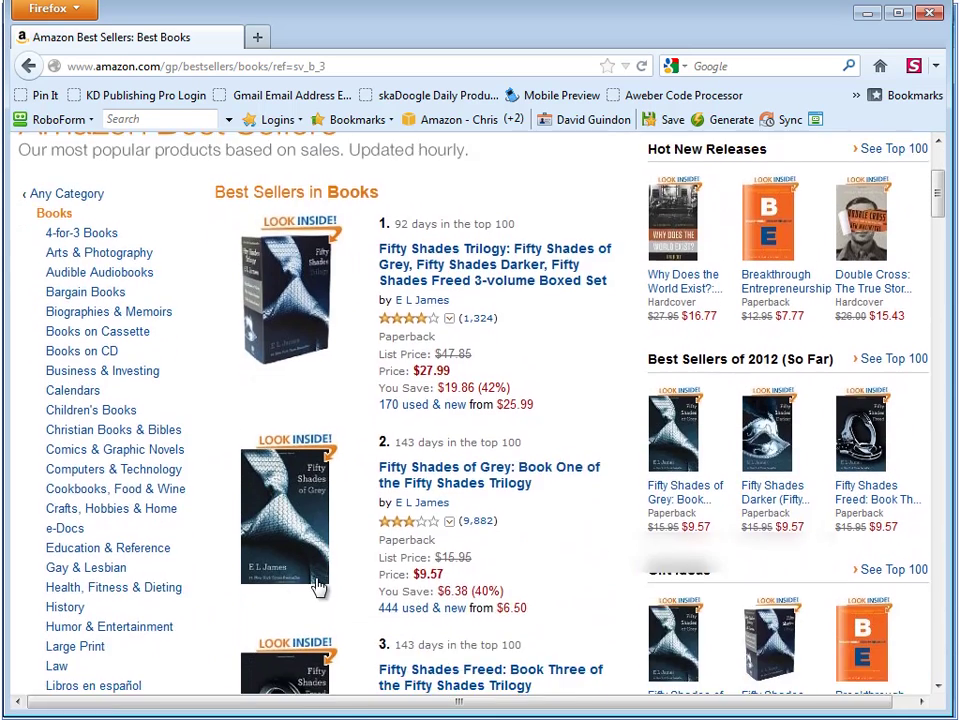
scroll(317, 587, down, 2)
click(99, 483)
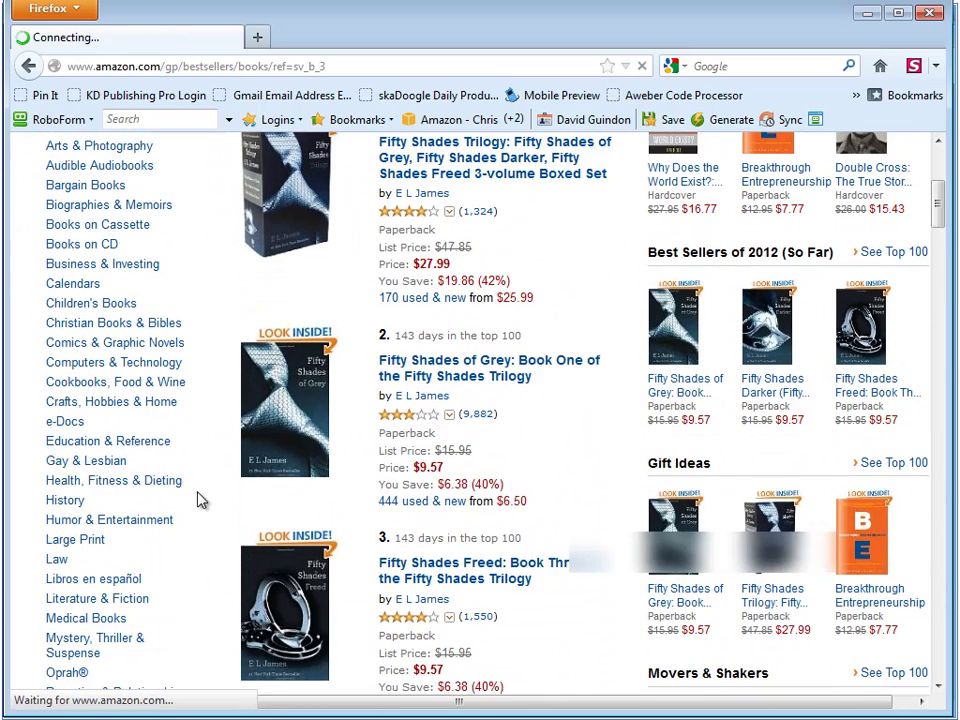
scroll(198, 500, down, 6)
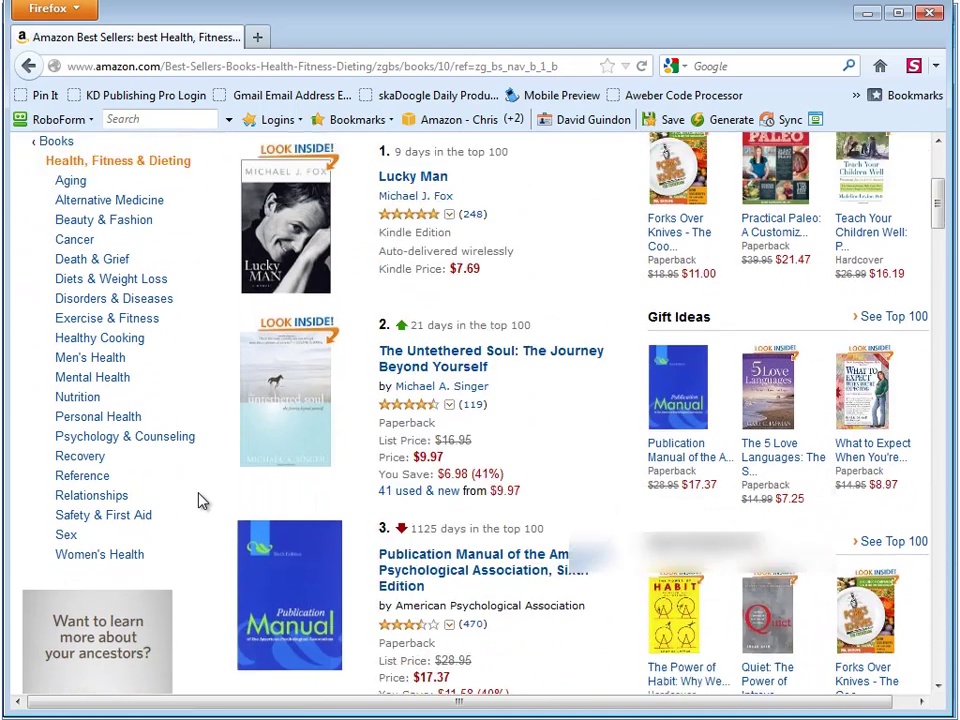
scroll(198, 500, down, 1)
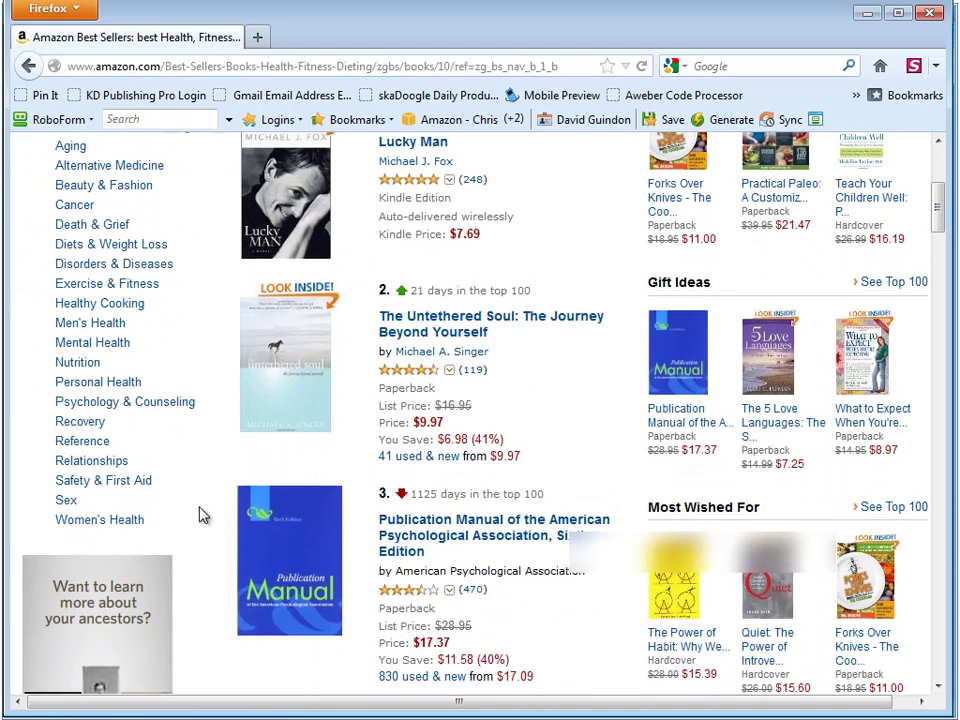
scroll(199, 515, up, 3)
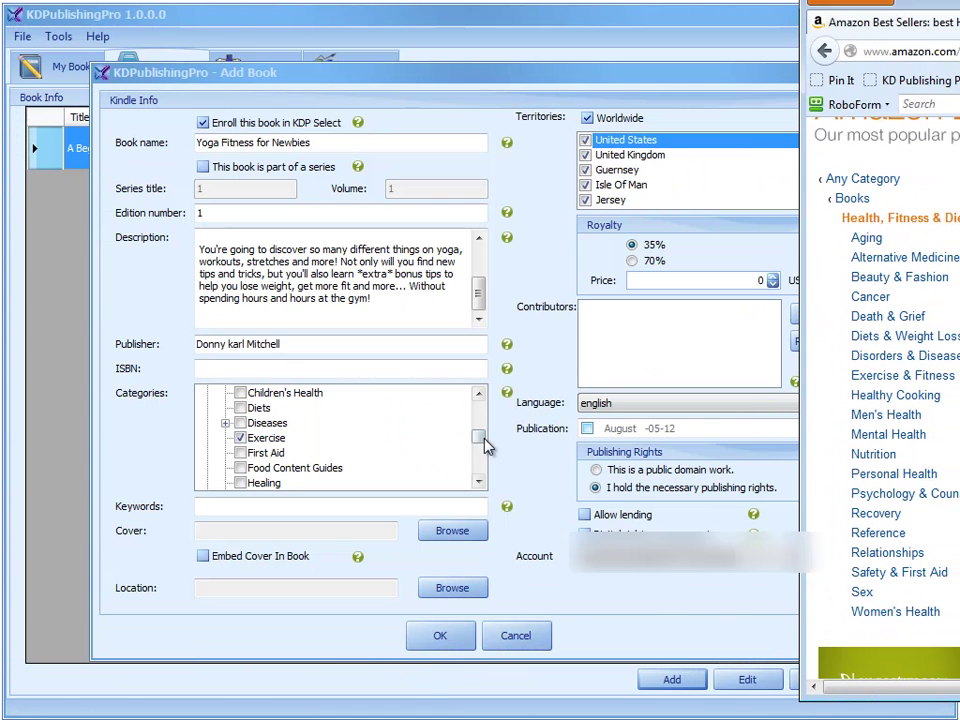
Maximize the browser, open Exercise & Fitness best sellers, and view Born to Run in a new tab
drag(484, 441, 481, 433)
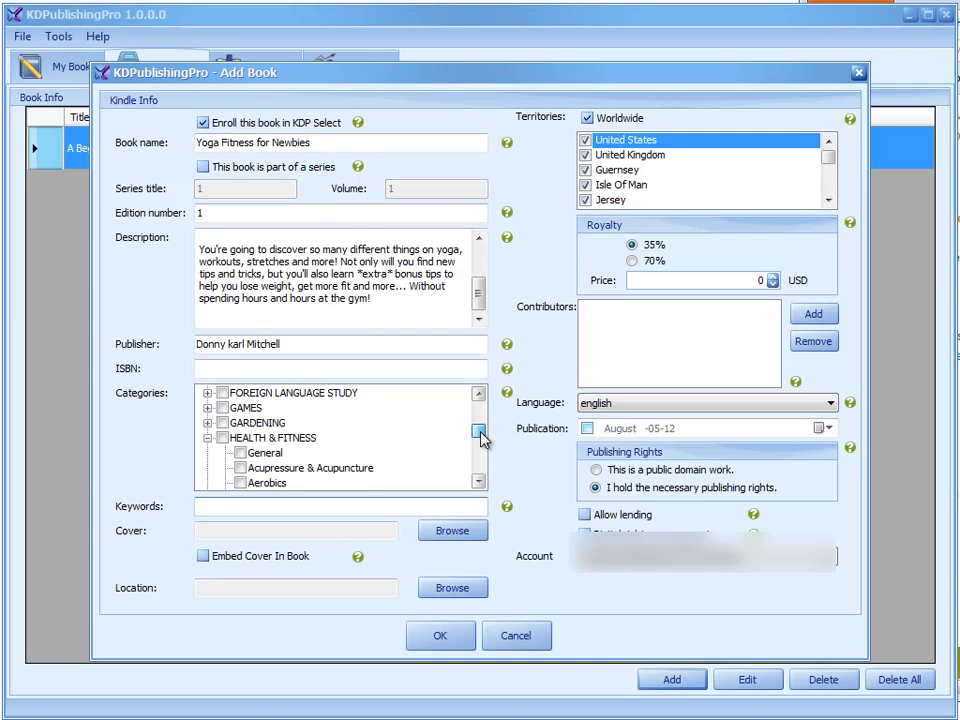
key(alt+Tab)
double_click(821, 47)
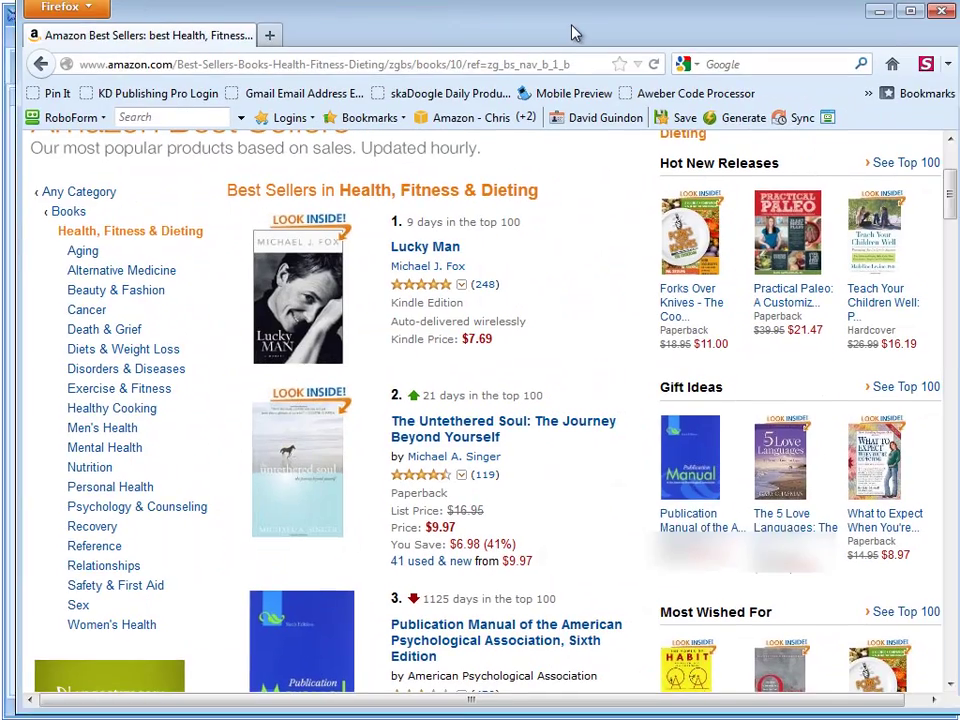
click(88, 397)
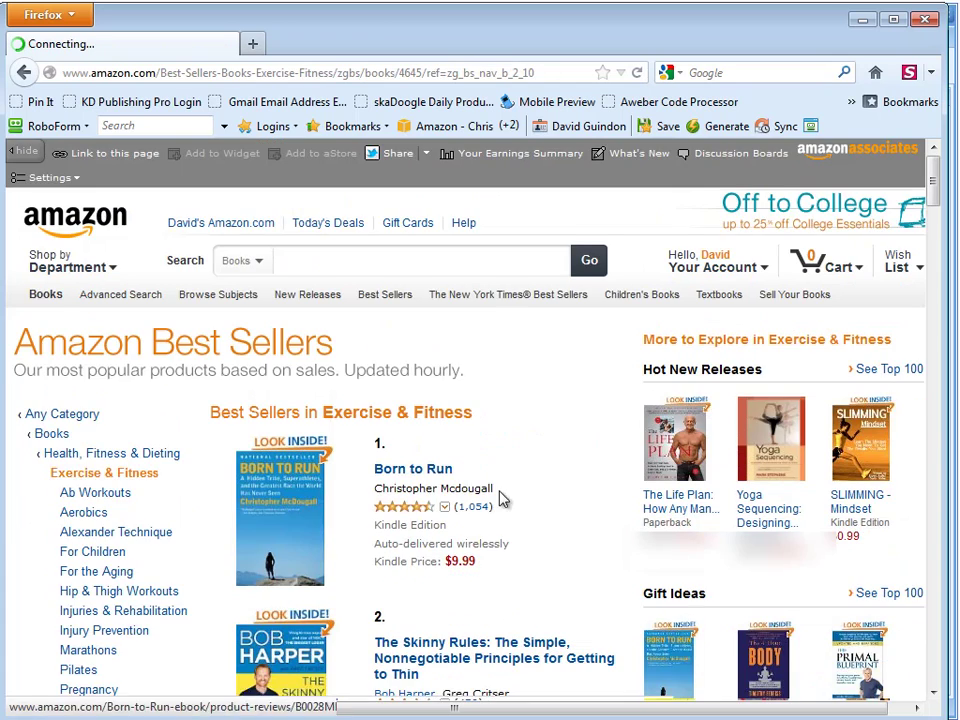
scroll(530, 483, down, 1)
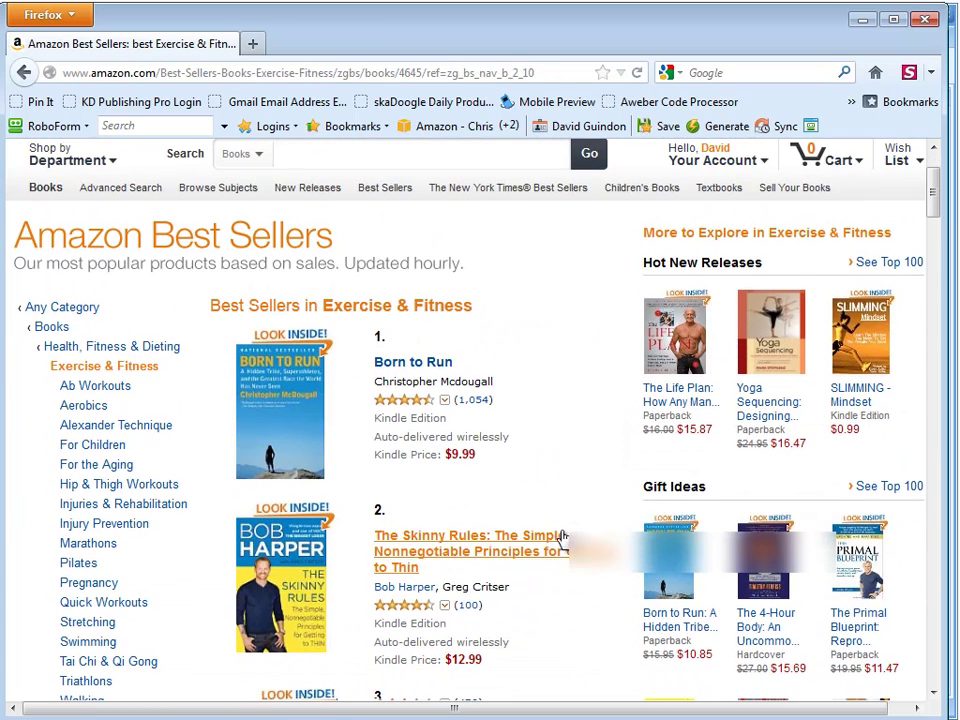
scroll(518, 474, up, 1)
middle_click(430, 467)
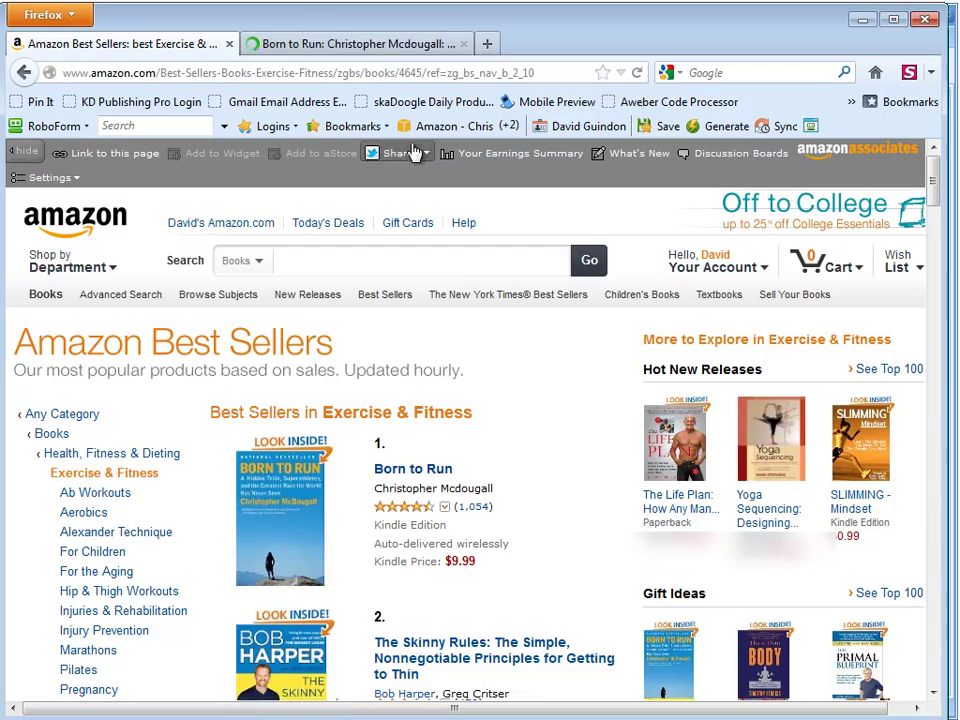
click(368, 48)
scroll(690, 470, down, 6)
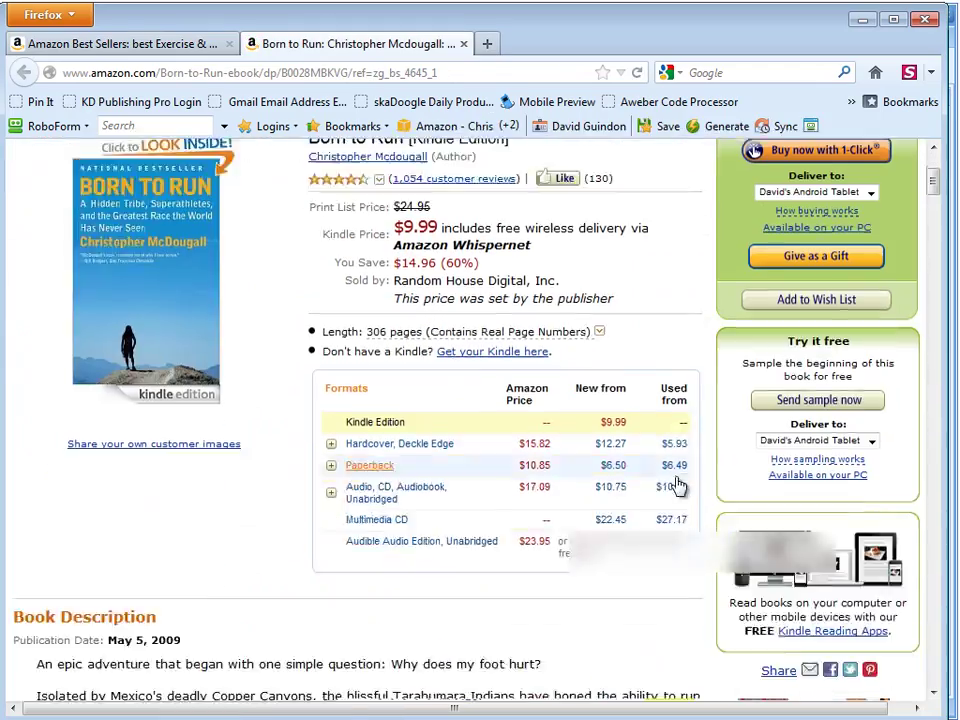
scroll(677, 499, down, 20)
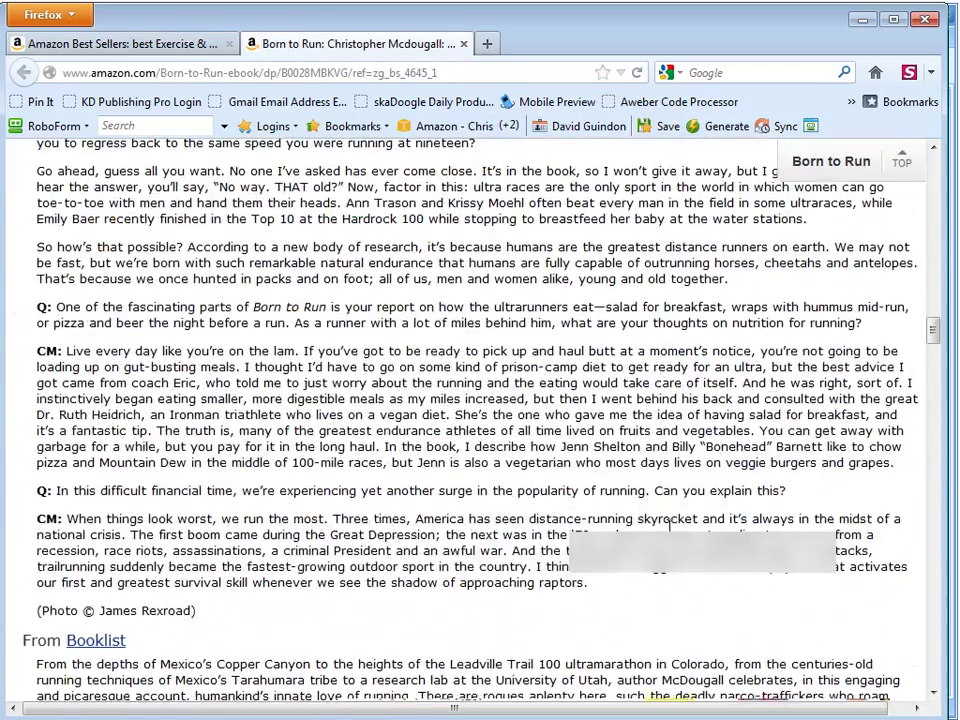
scroll(538, 550, down, 15)
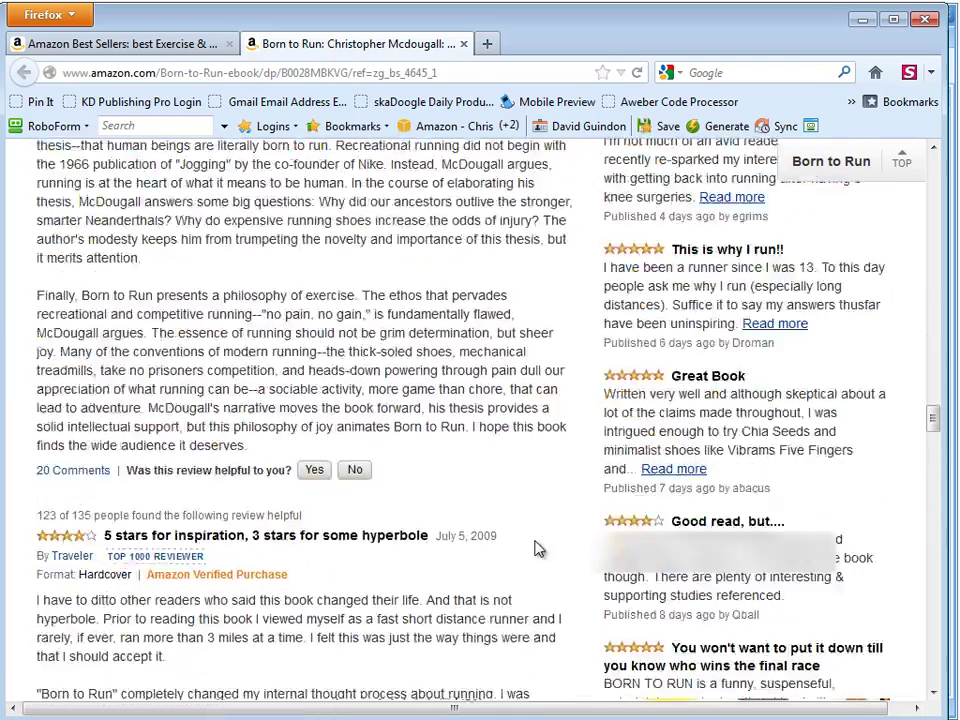
scroll(538, 553, down, 20)
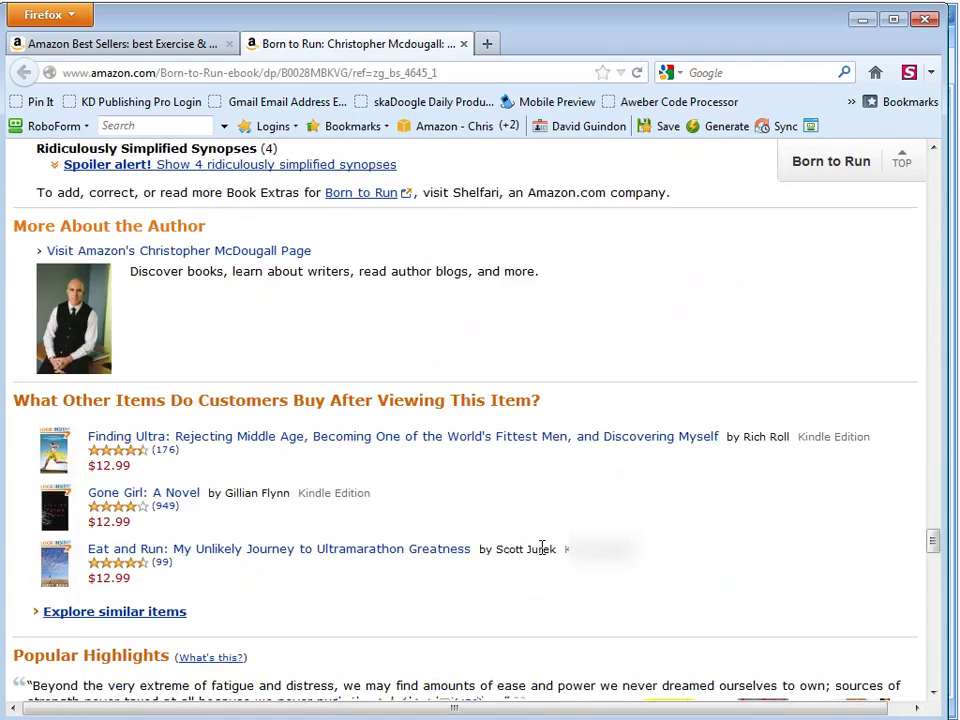
scroll(541, 547, down, 2)
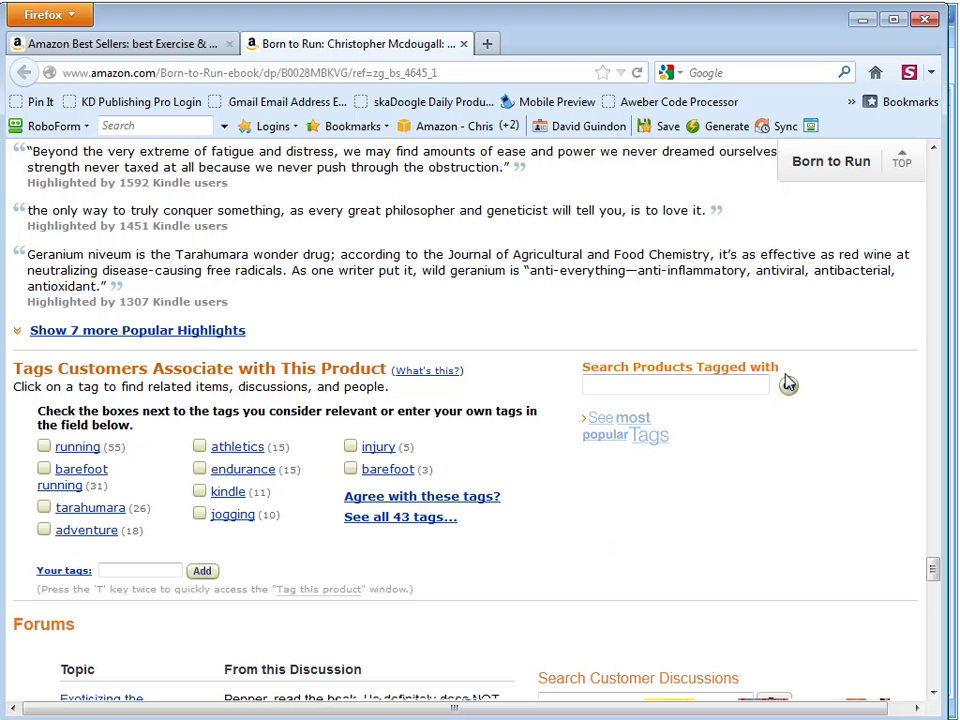
drag(931, 568, 936, 168)
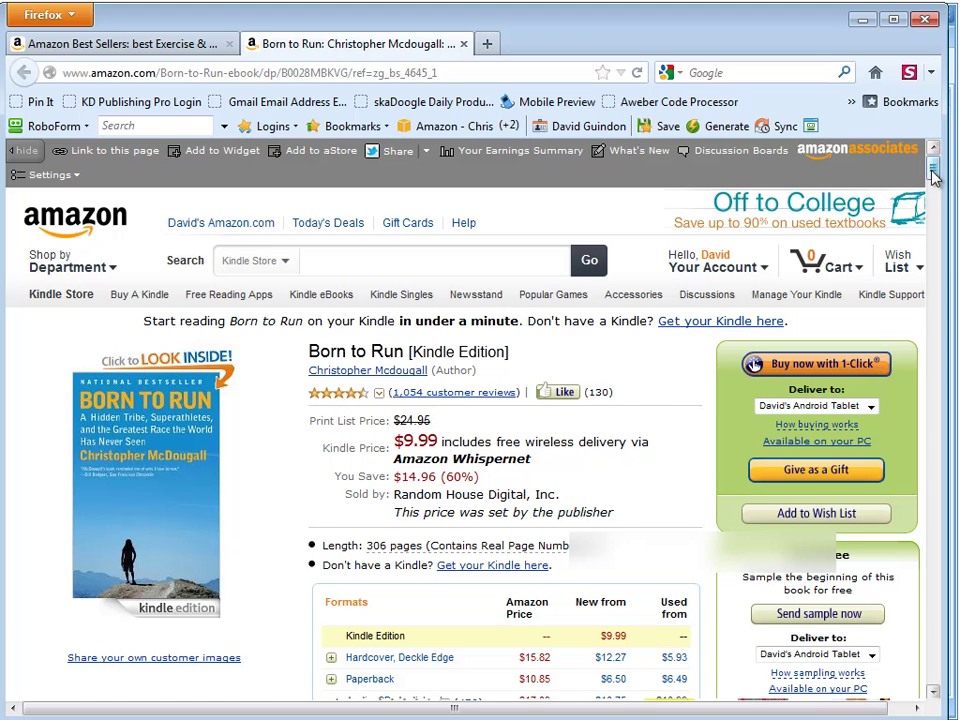
drag(933, 176, 937, 189)
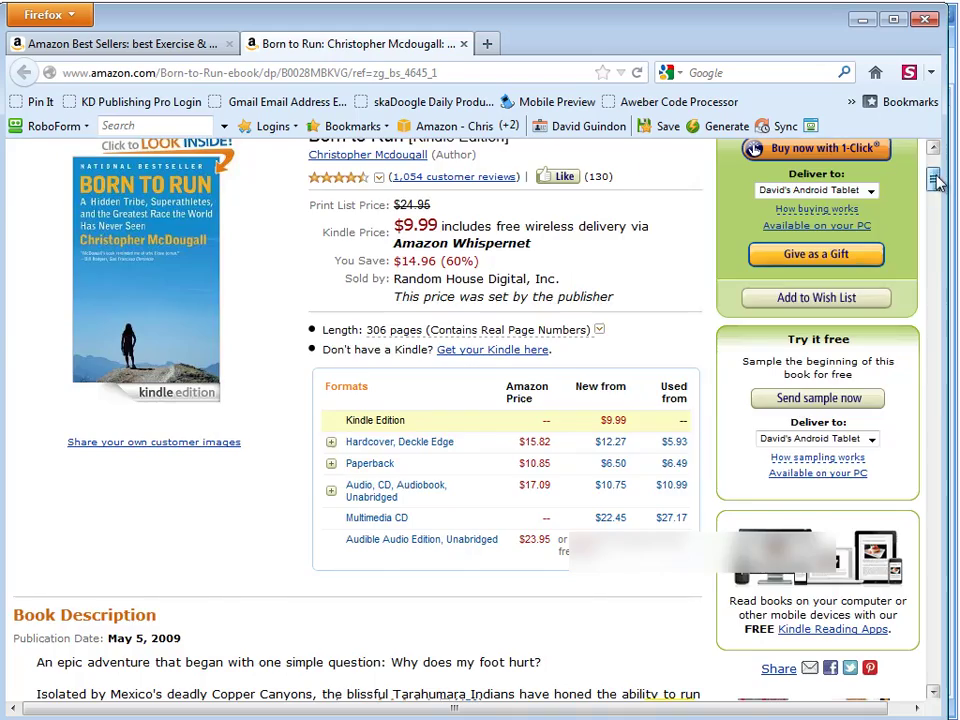
drag(935, 176, 933, 572)
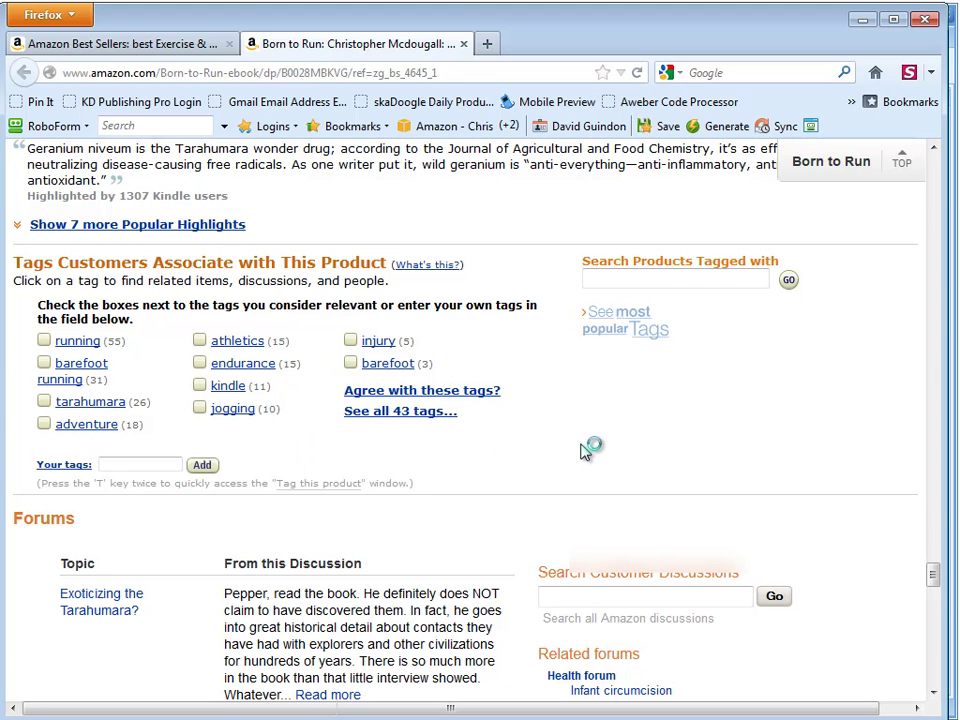
drag(938, 582, 941, 569)
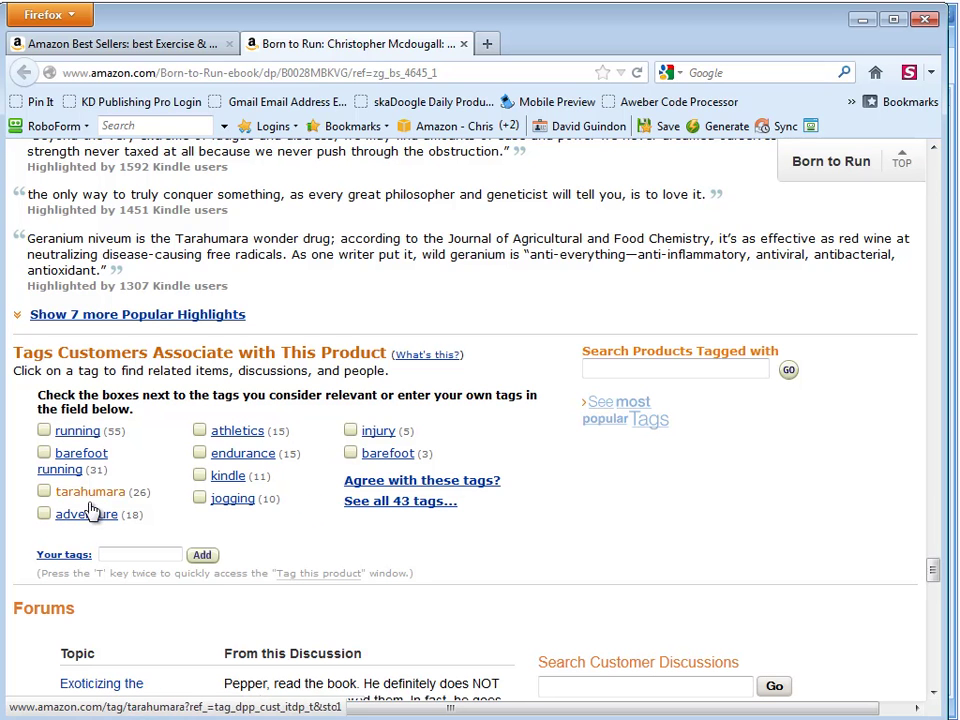
click(79, 432)
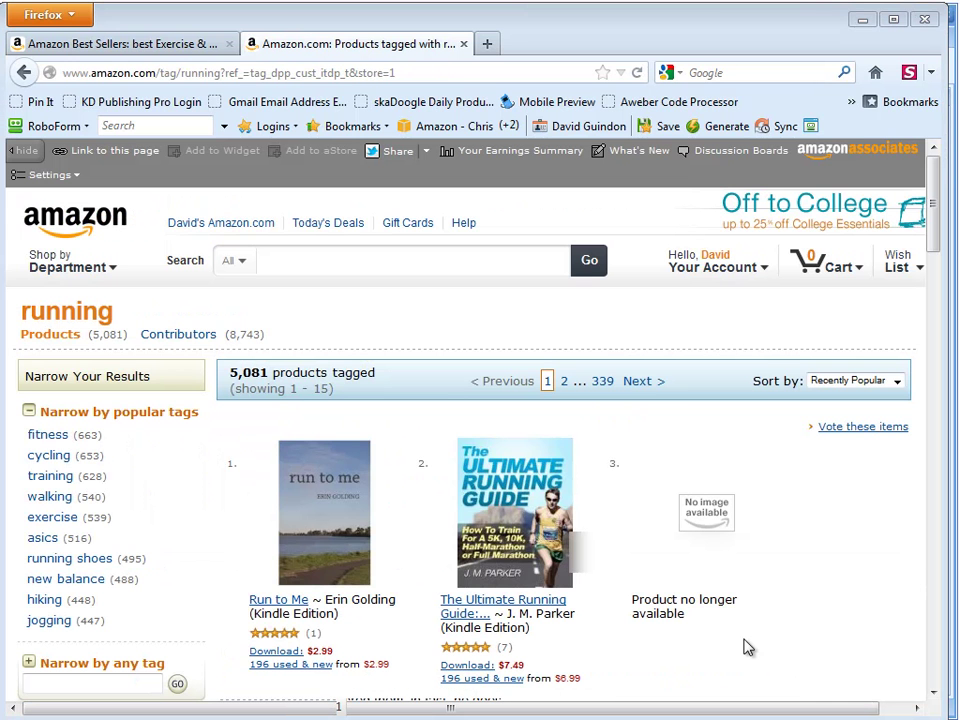
key(alt+Left)
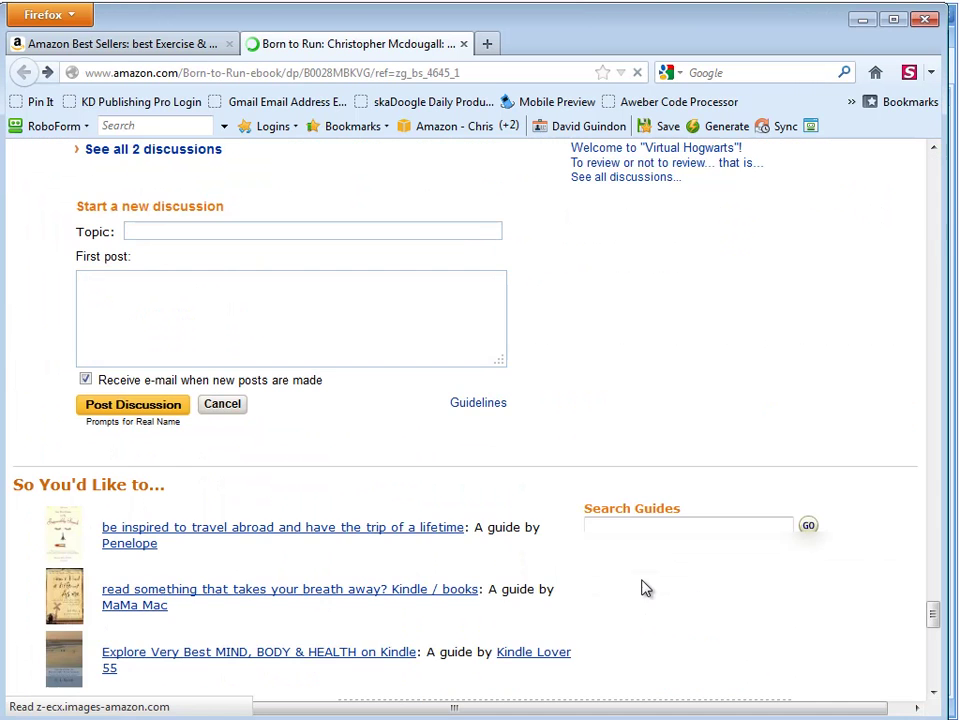
scroll(846, 542, up, 3)
drag(932, 600, 931, 150)
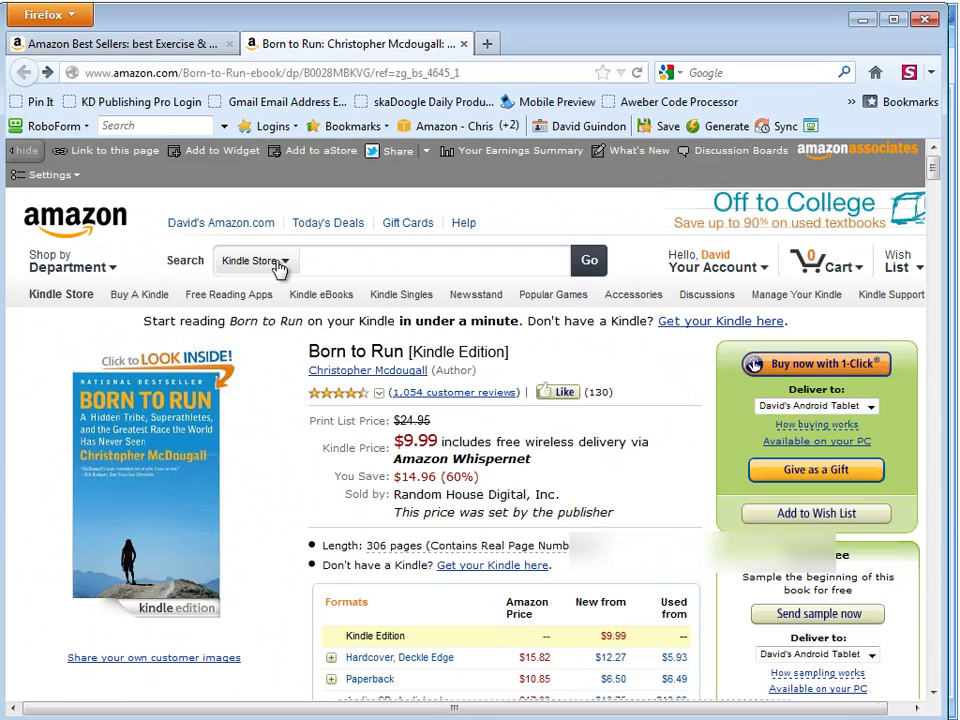
Search the Kindle Store for 'yoga'
click(363, 266)
text(y)
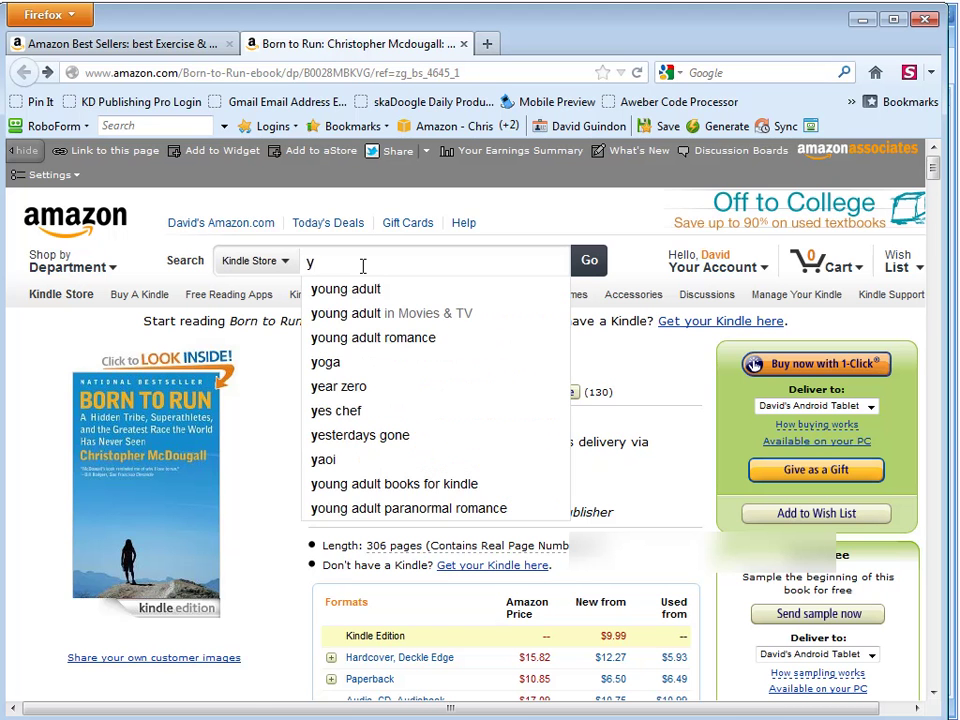
text(oga)
key(Return)
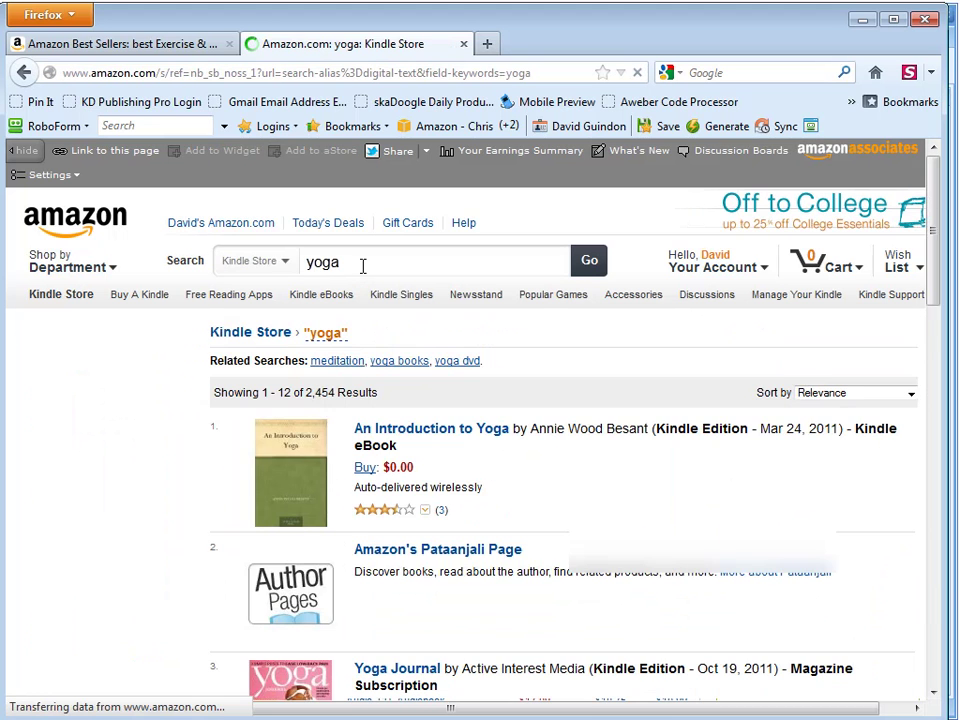
scroll(617, 505, down, 2)
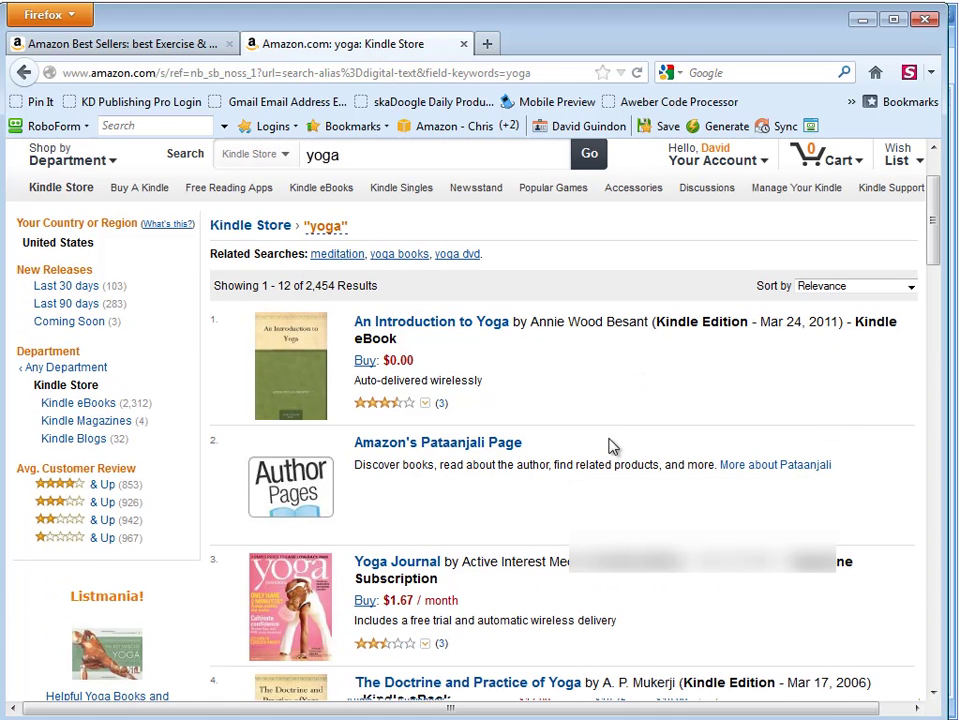
Open An Introduction to Yoga, the Pataanjali author page and Yoga Journal, then close those tabs
middle_click(410, 330)
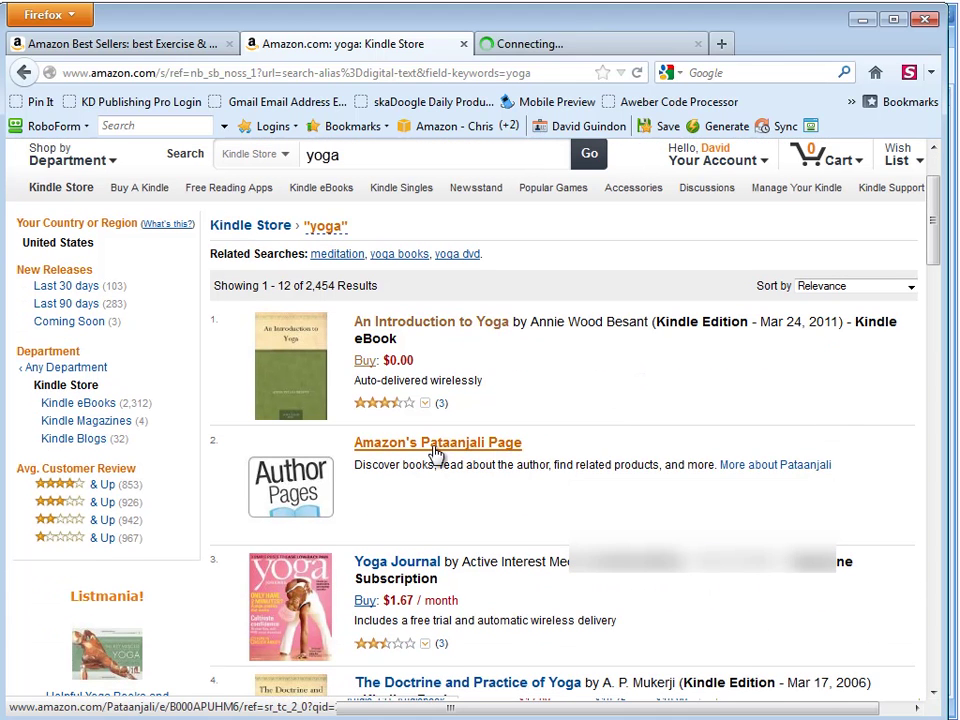
middle_click(435, 456)
middle_click(418, 566)
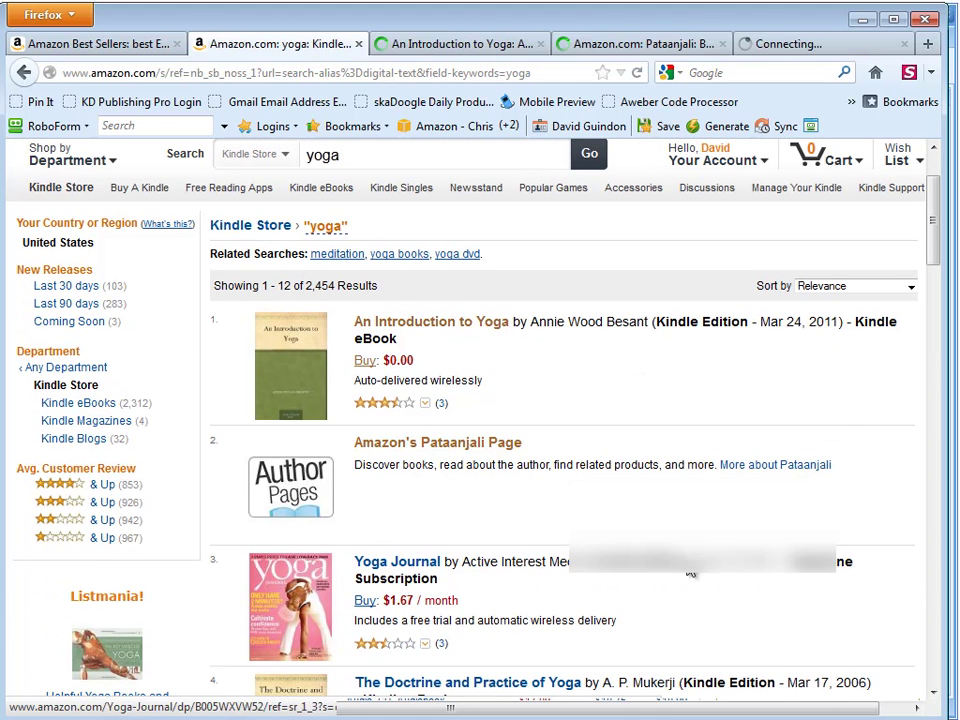
click(455, 43)
click(541, 43)
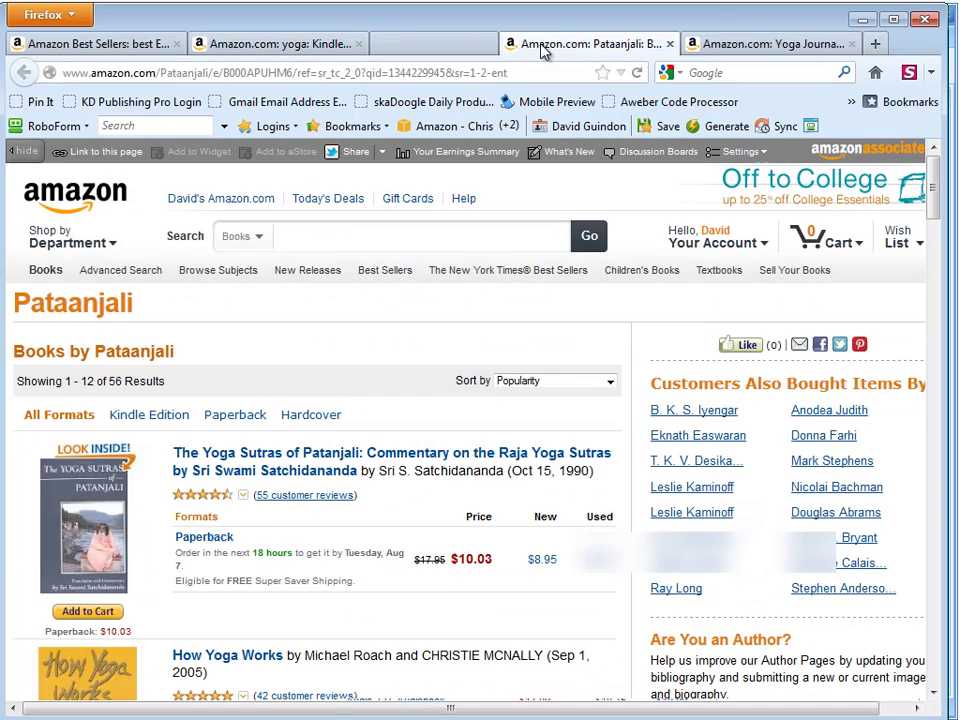
click(542, 44)
click(542, 44)
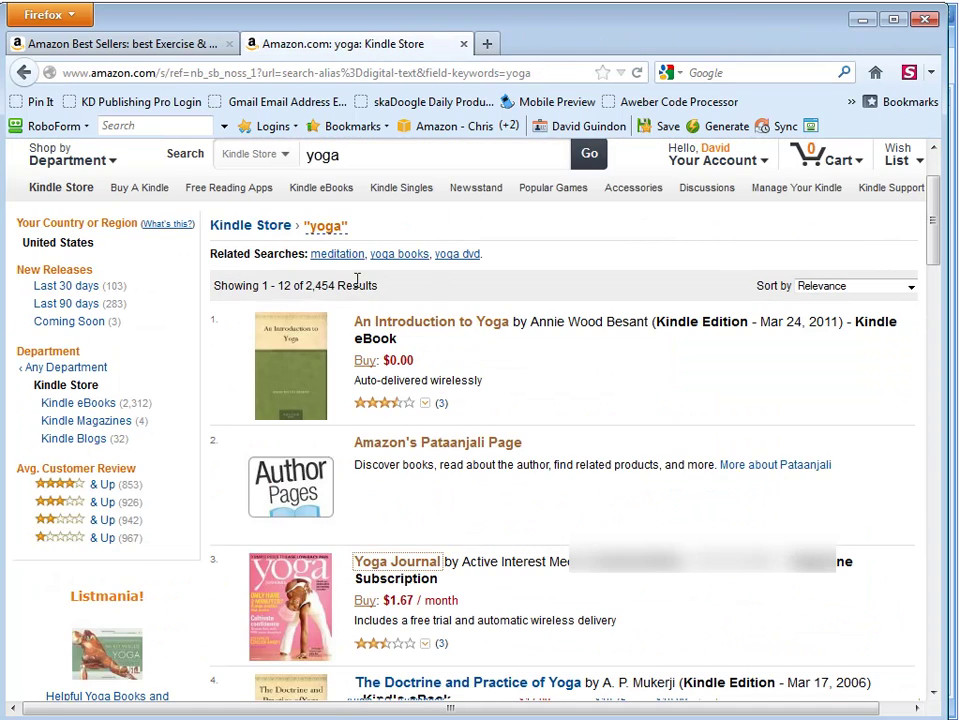
Open An Introduction to Yoga, Yoga Journal, The Doctrine and Practice of Yoga and Yoga For Dummies in tabs
scroll(590, 364, up, 2)
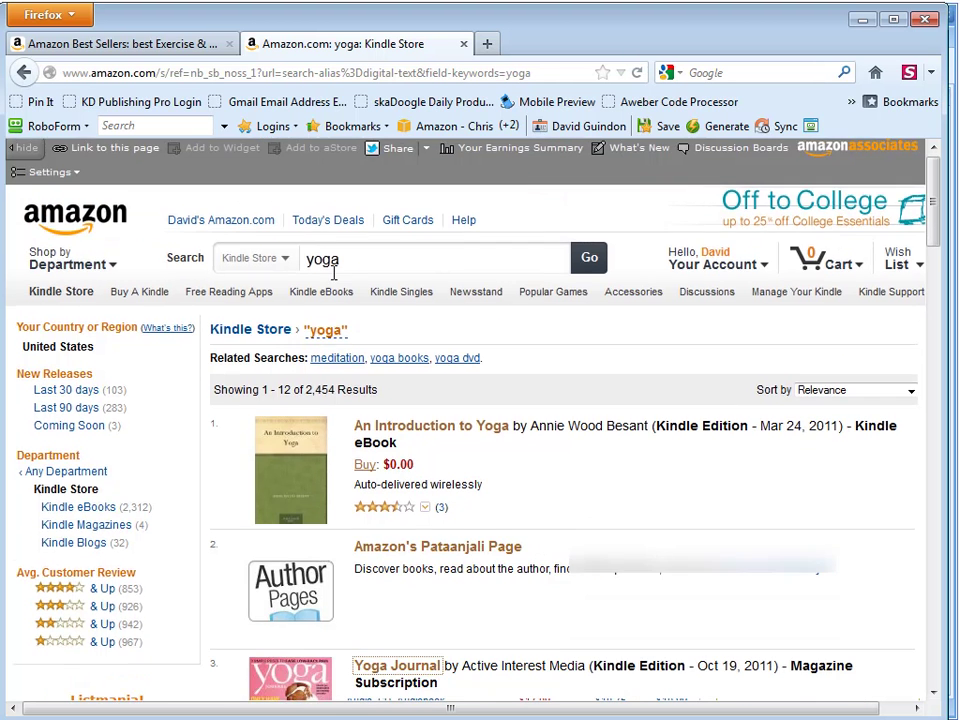
scroll(493, 403, down, 2)
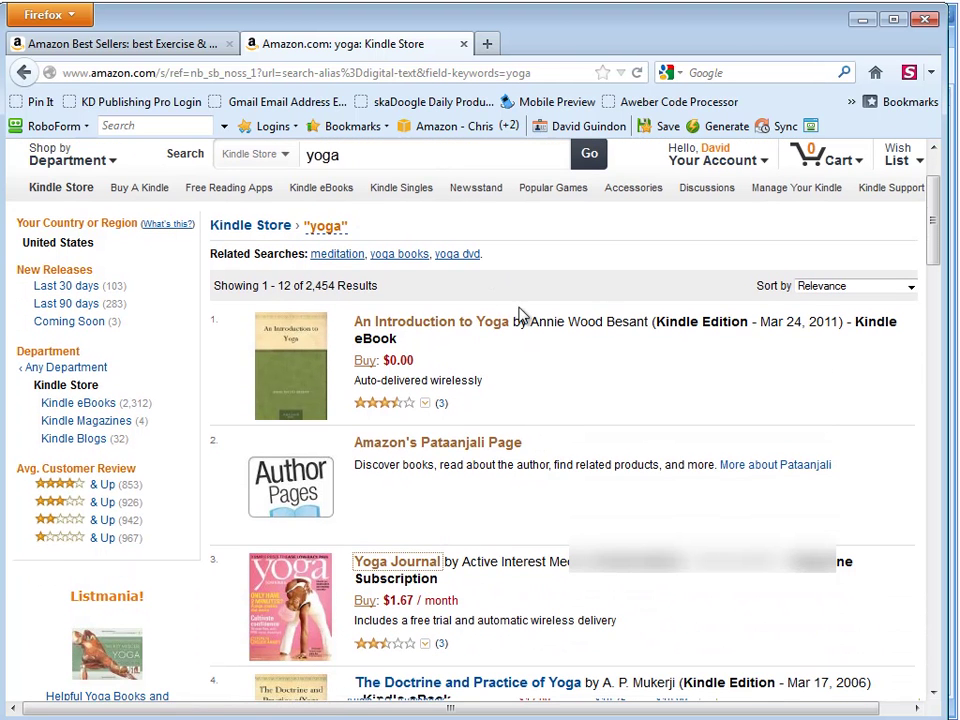
middle_click(445, 322)
middle_click(412, 561)
scroll(550, 550, down, 3)
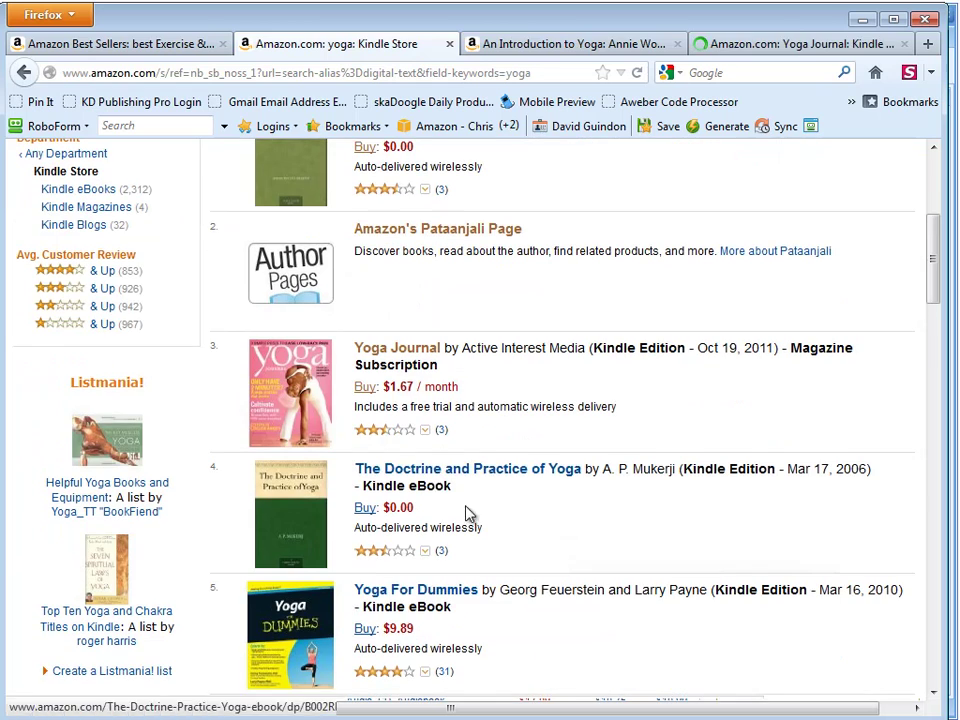
middle_click(437, 470)
middle_click(420, 591)
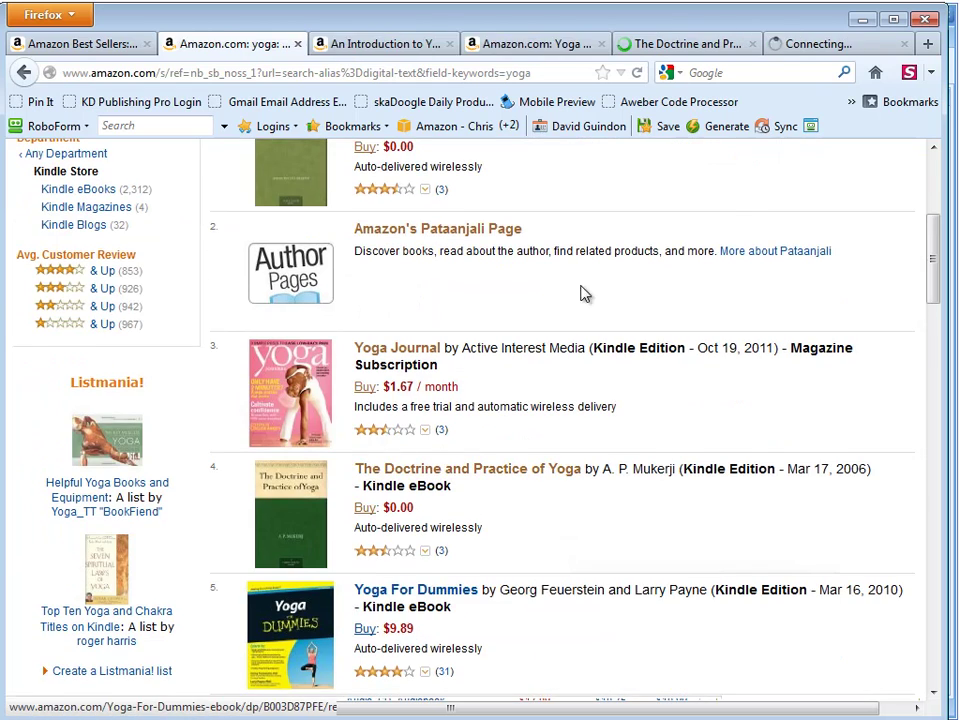
On An Introduction to Yoga's page, check its 2,674 sales rank and #14 category rank
click(390, 43)
scroll(320, 555, down, 15)
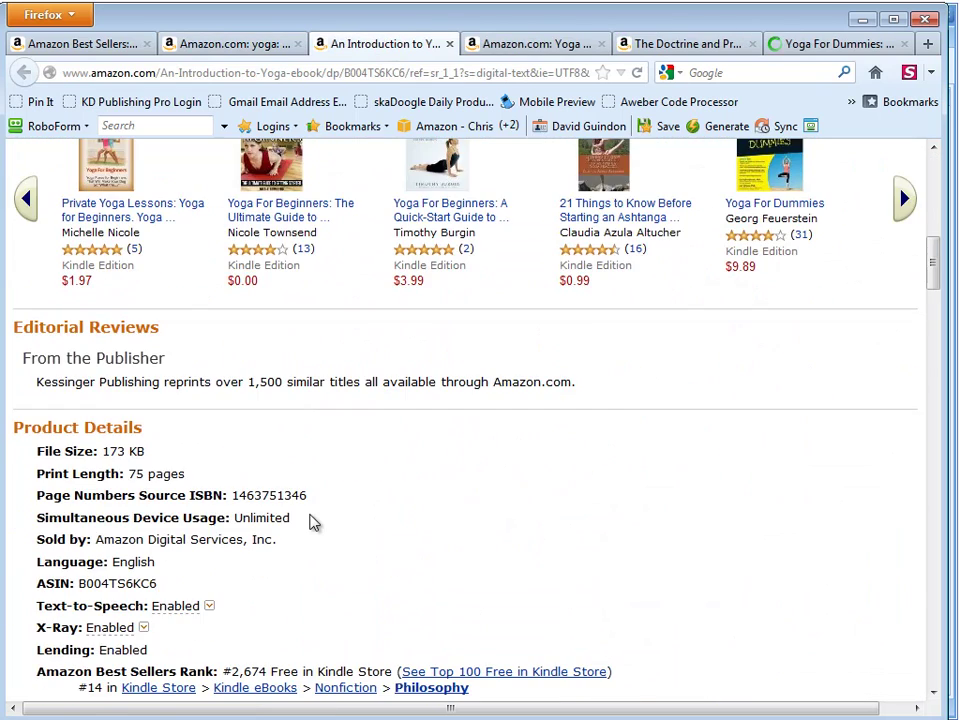
scroll(311, 520, down, 3)
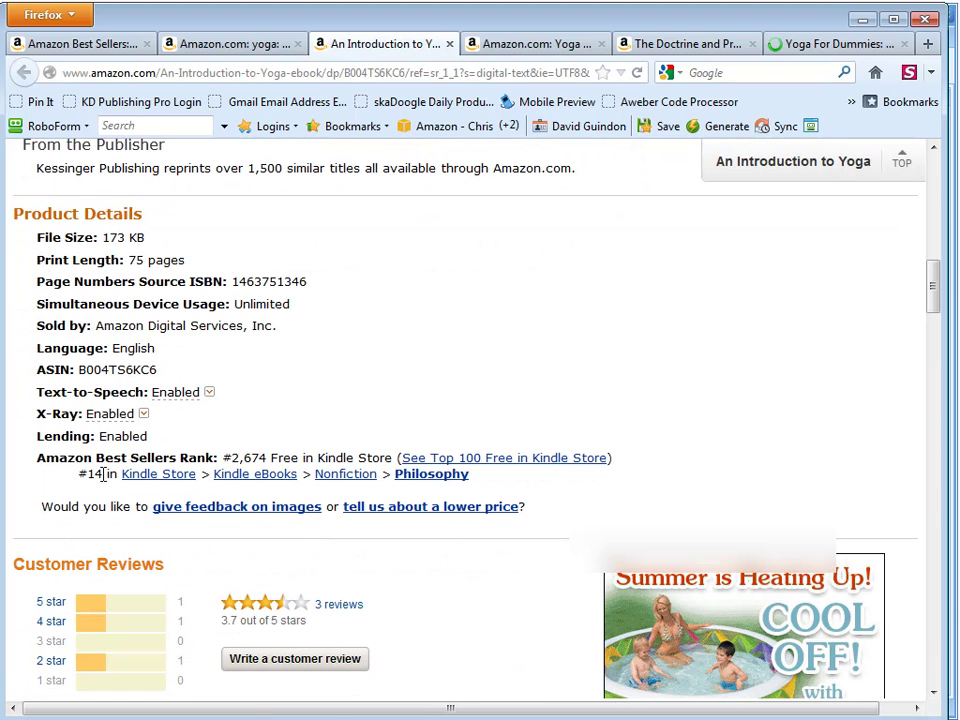
drag(105, 475, 87, 475)
drag(261, 457, 237, 452)
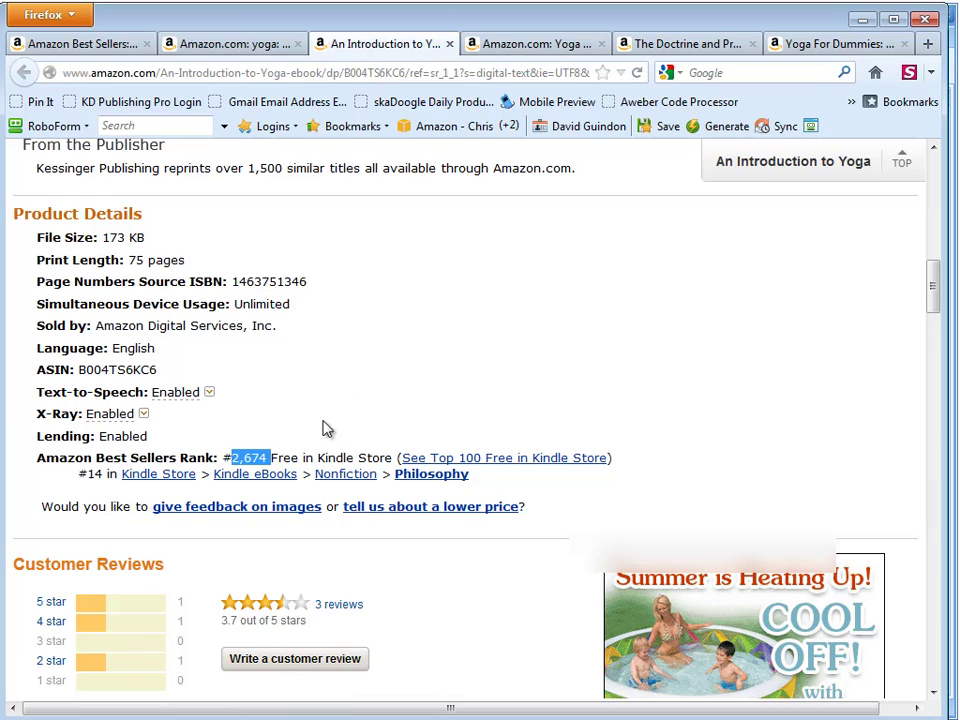
click(696, 439)
Review its customer tags such as yoga and spirituality, then scroll back to the top
scroll(600, 490, down, 10)
scroll(516, 555, down, 15)
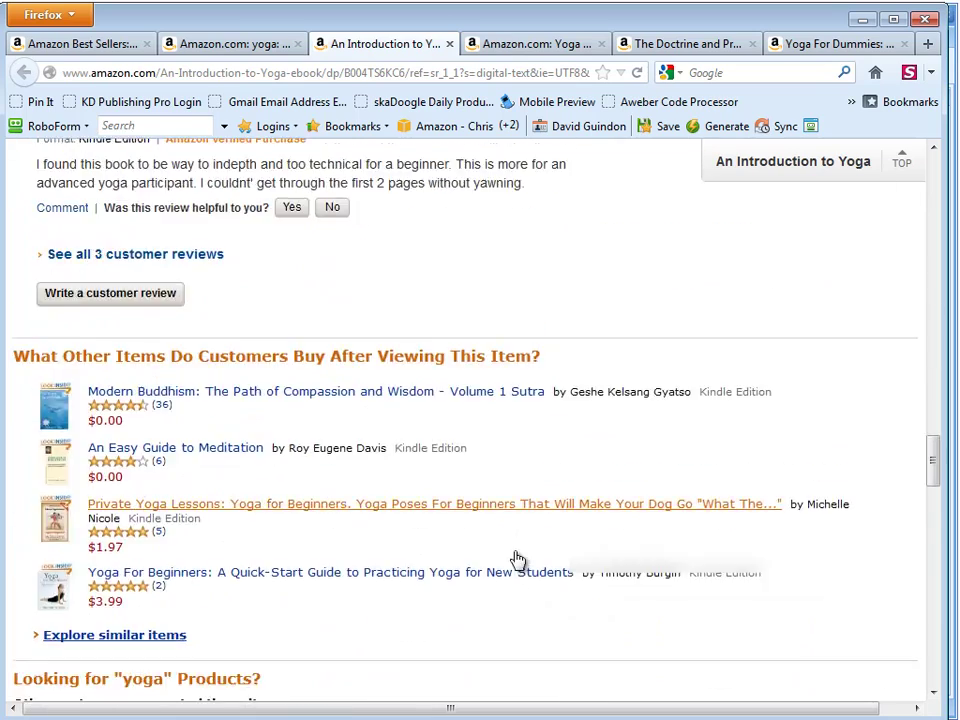
scroll(518, 560, down, 5)
scroll(519, 563, down, 12)
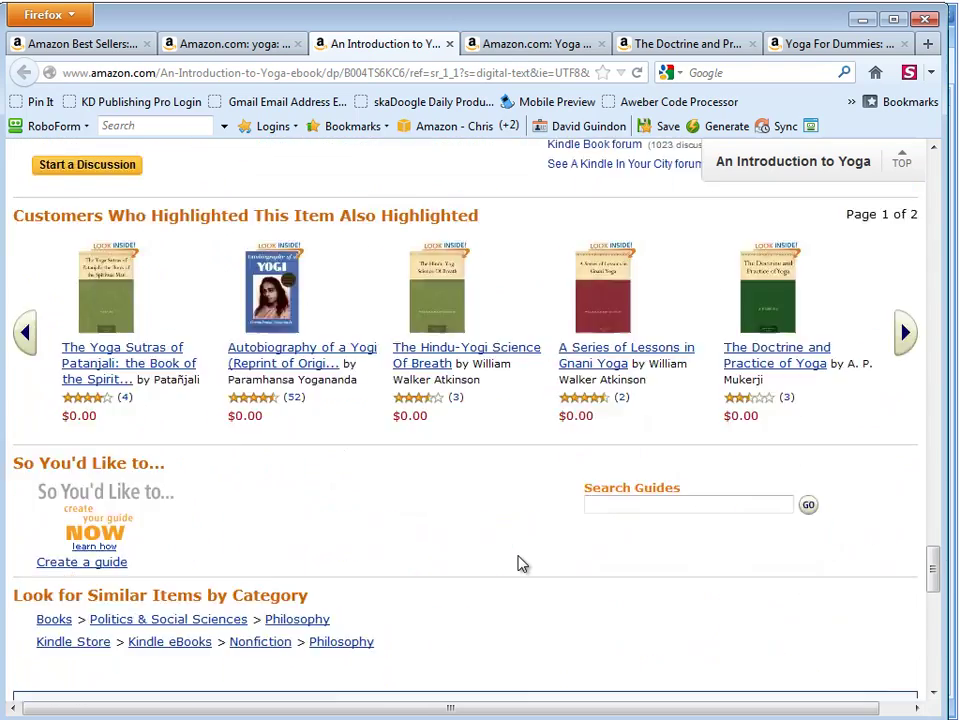
scroll(519, 566, up, 15)
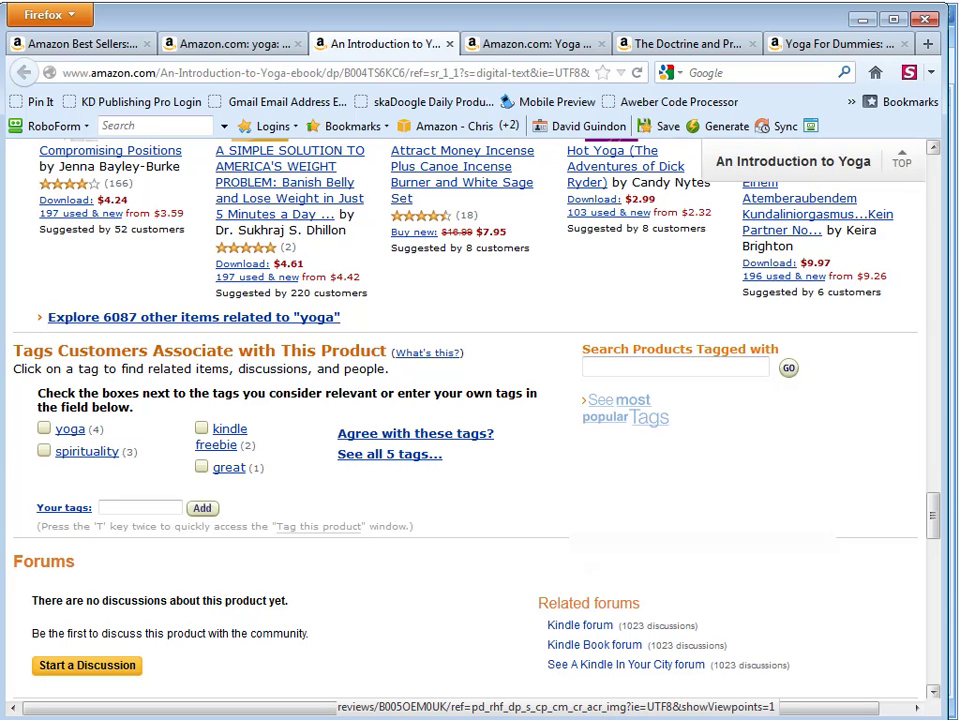
click(46, 451)
click(46, 451)
double_click(68, 429)
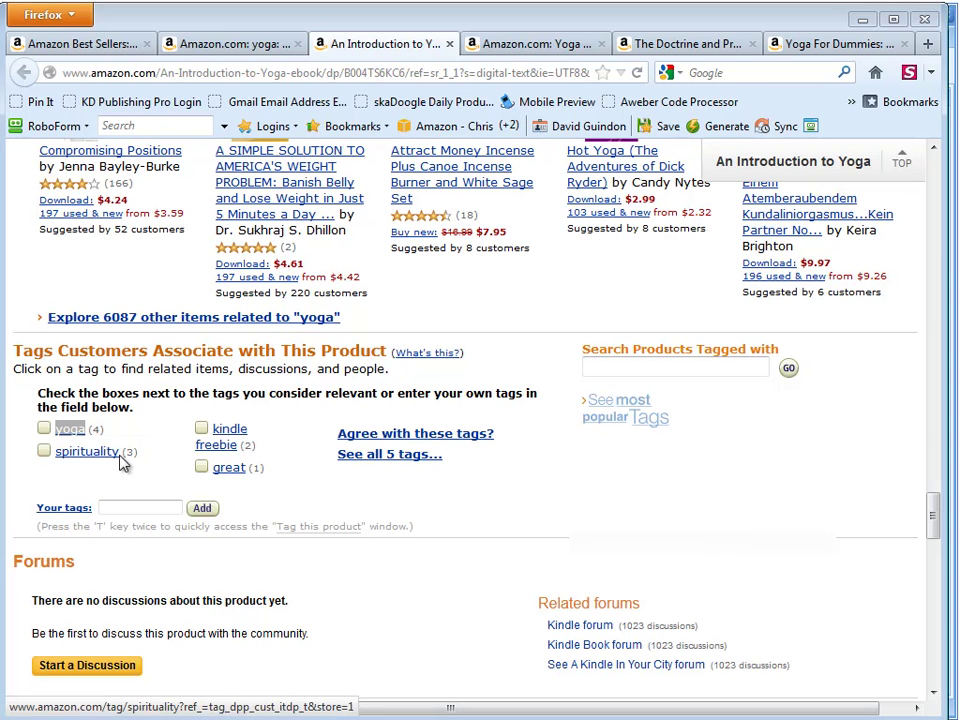
drag(122, 462, 30, 458)
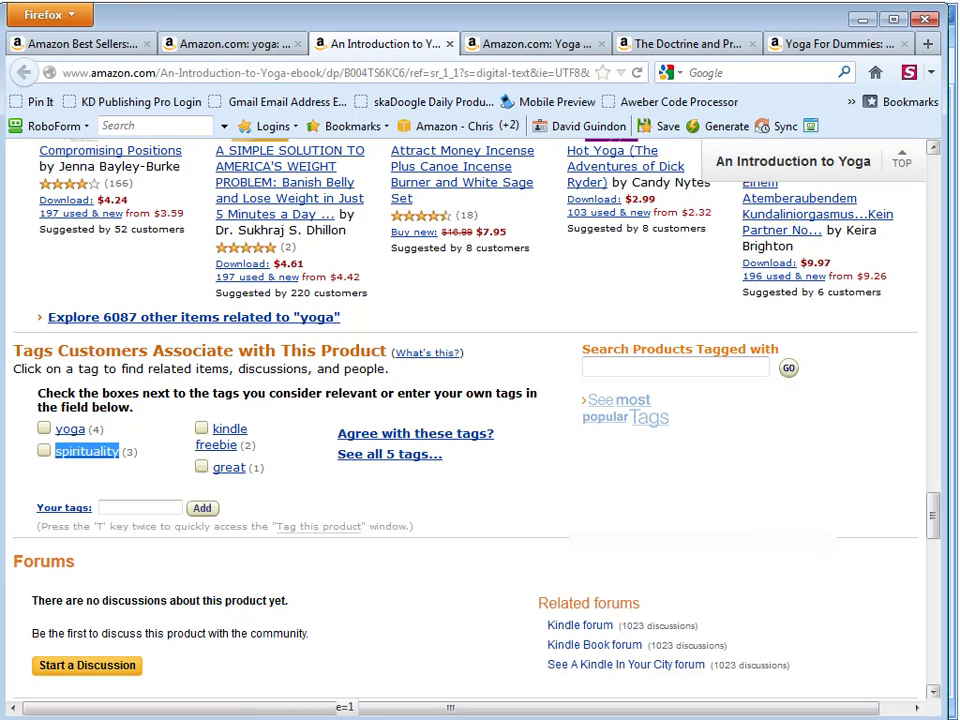
click(896, 516)
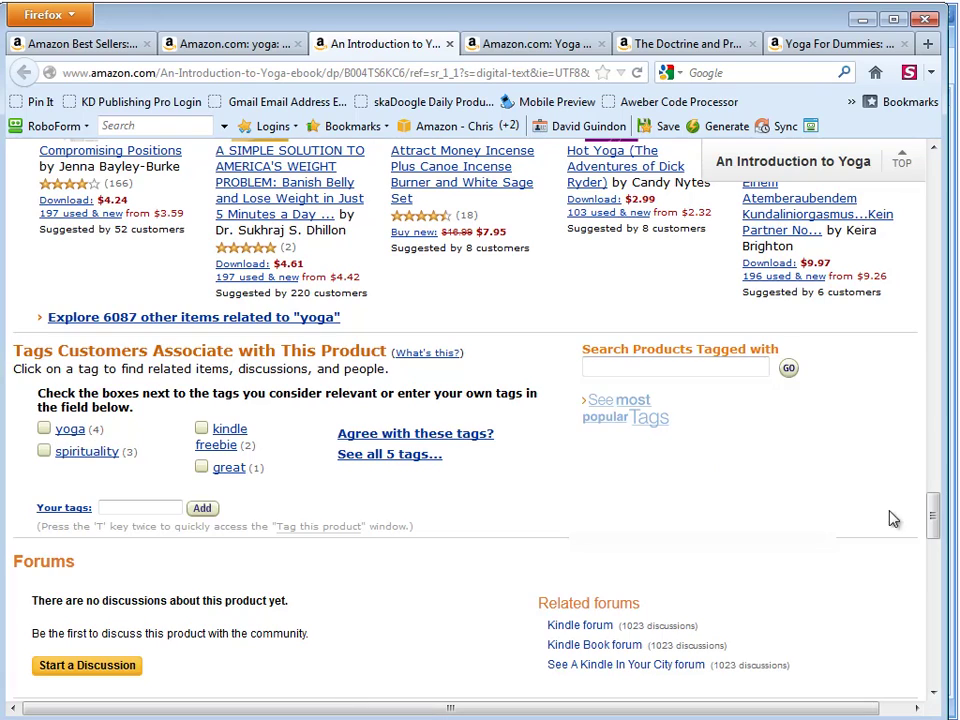
drag(934, 506, 932, 175)
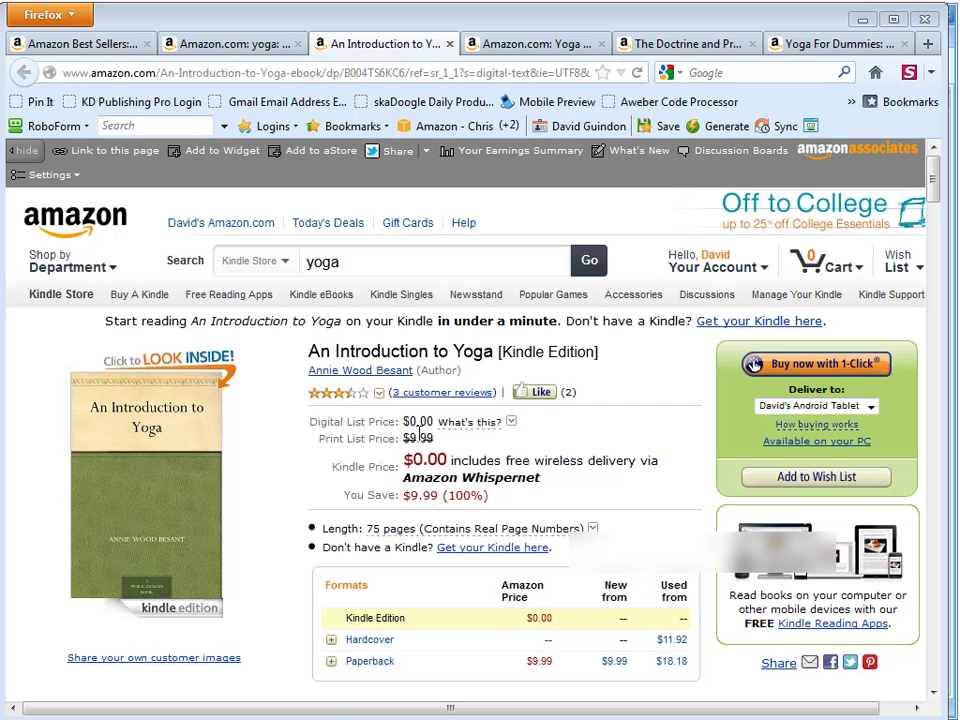
Review the customer tags on the Yoga Journal product page
click(557, 43)
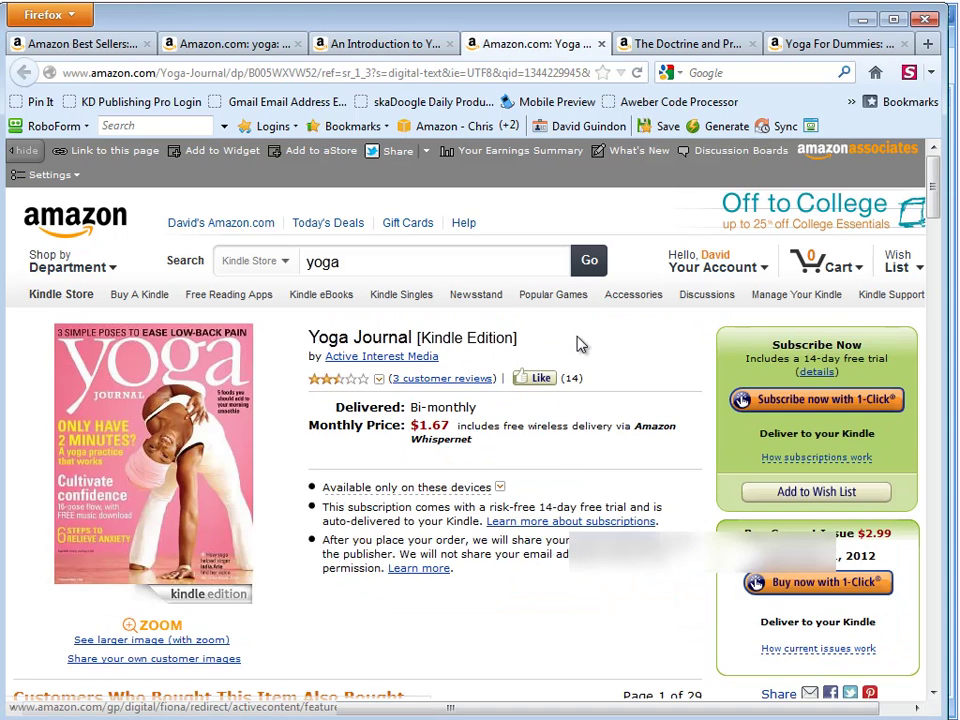
scroll(577, 344, down, 15)
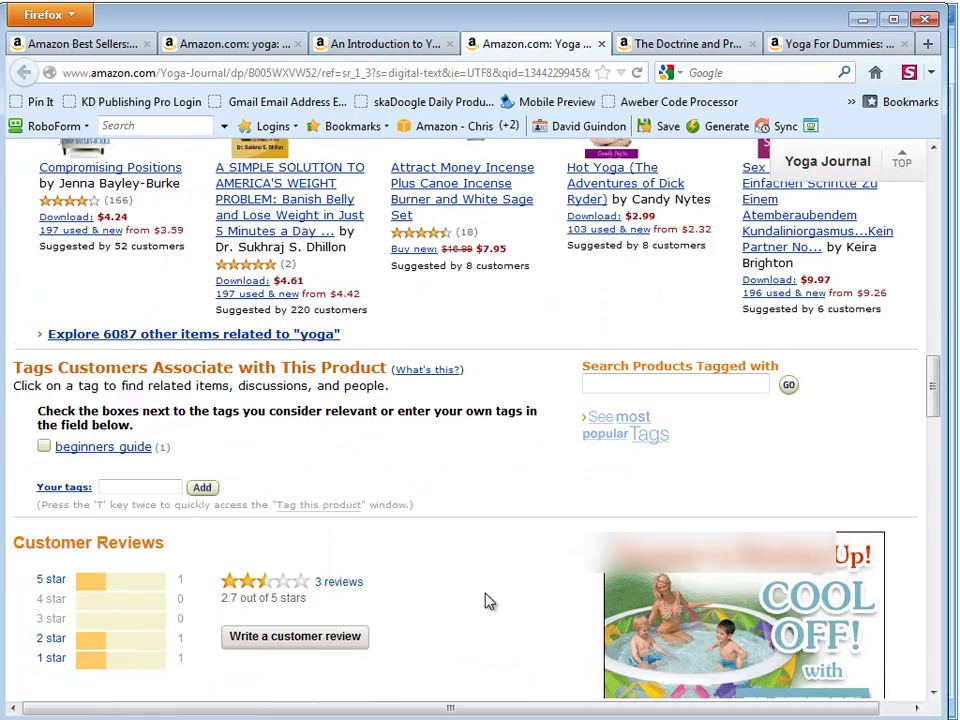
scroll(489, 601, down, 20)
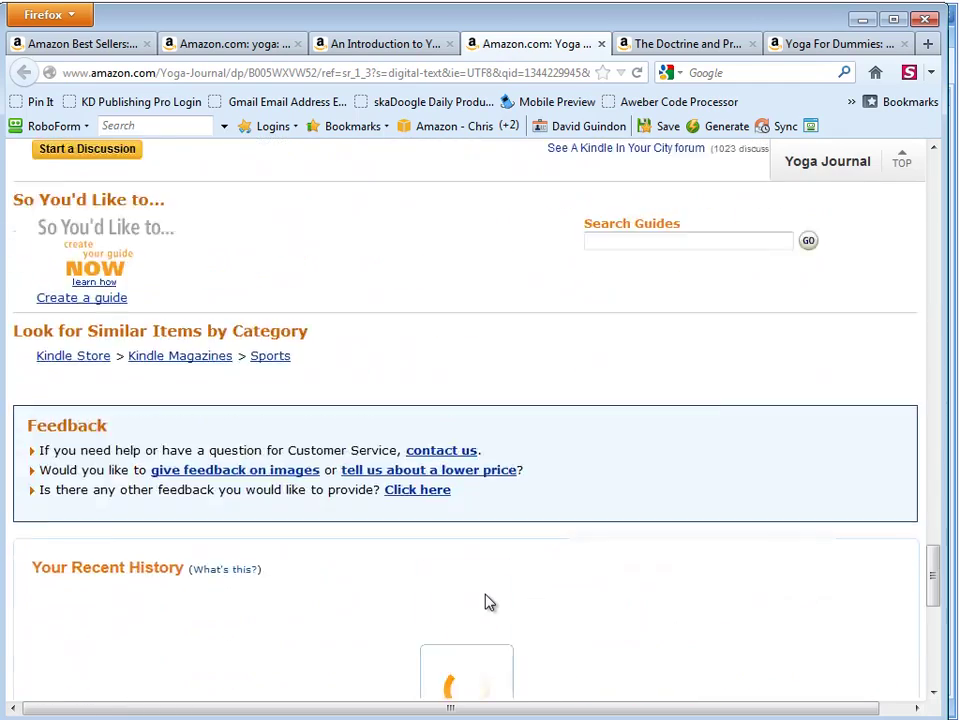
scroll(489, 601, up, 6)
scroll(489, 601, down, 5)
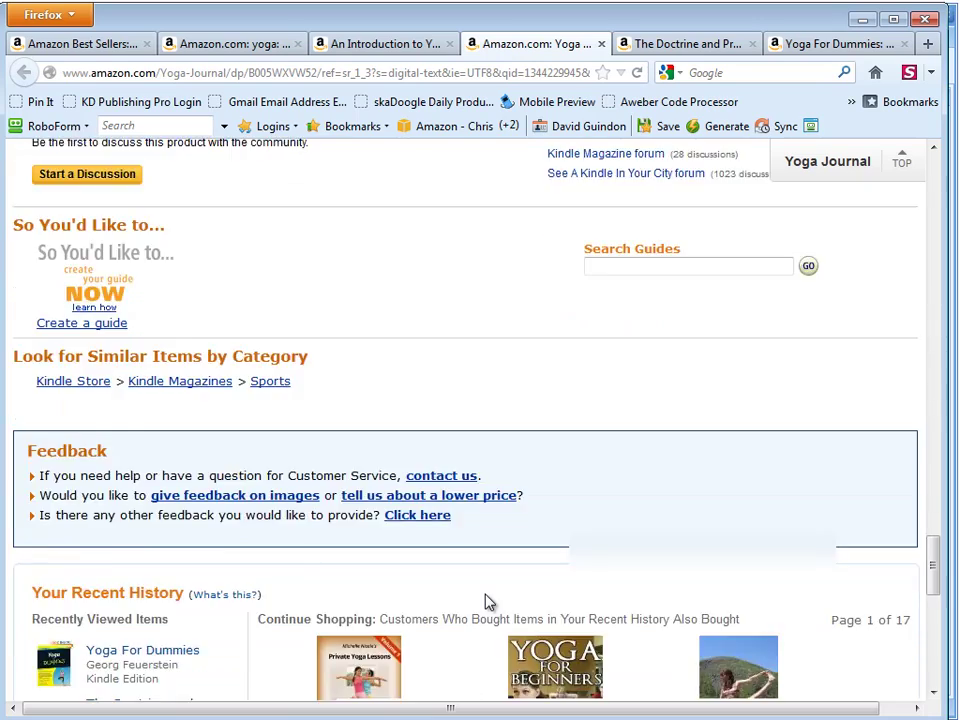
scroll(489, 601, up, 16)
scroll(489, 601, up, 20)
scroll(489, 601, down, 9)
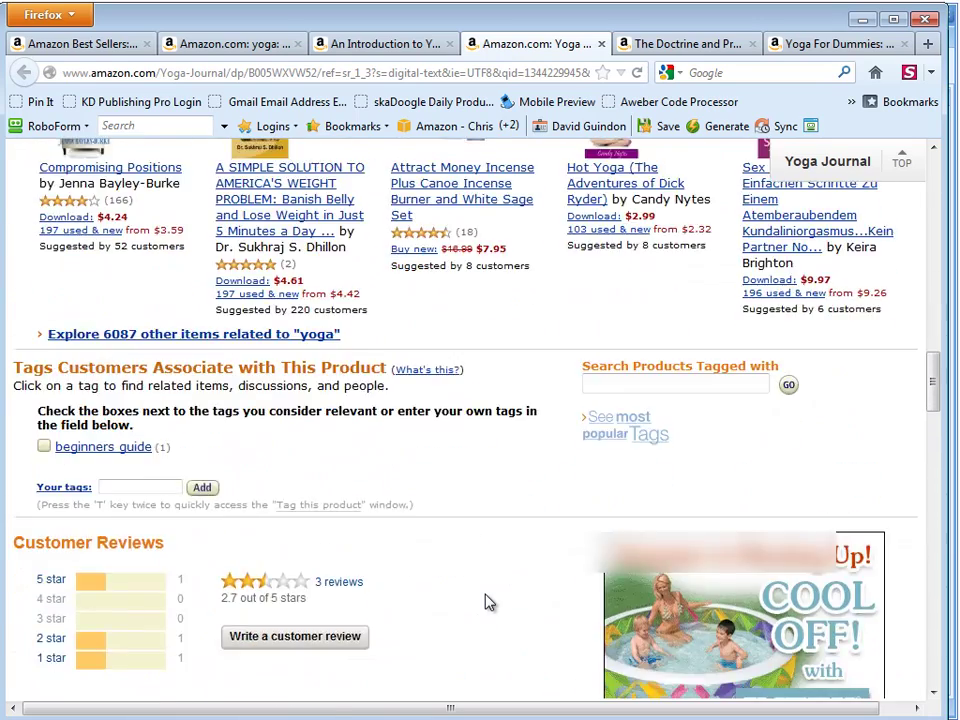
scroll(489, 601, up, 7)
scroll(489, 601, down, 5)
scroll(473, 605, down, 1)
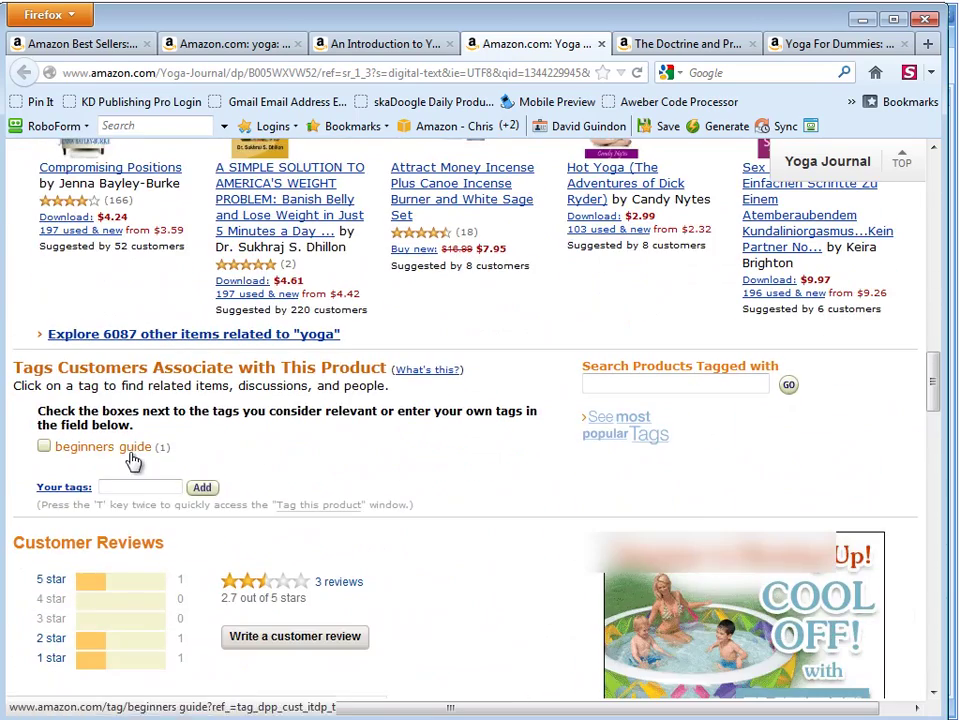
Review The Doctrine and Practice of Yoga's tags, then minimize Firefox
click(716, 50)
scroll(443, 506, down, 12)
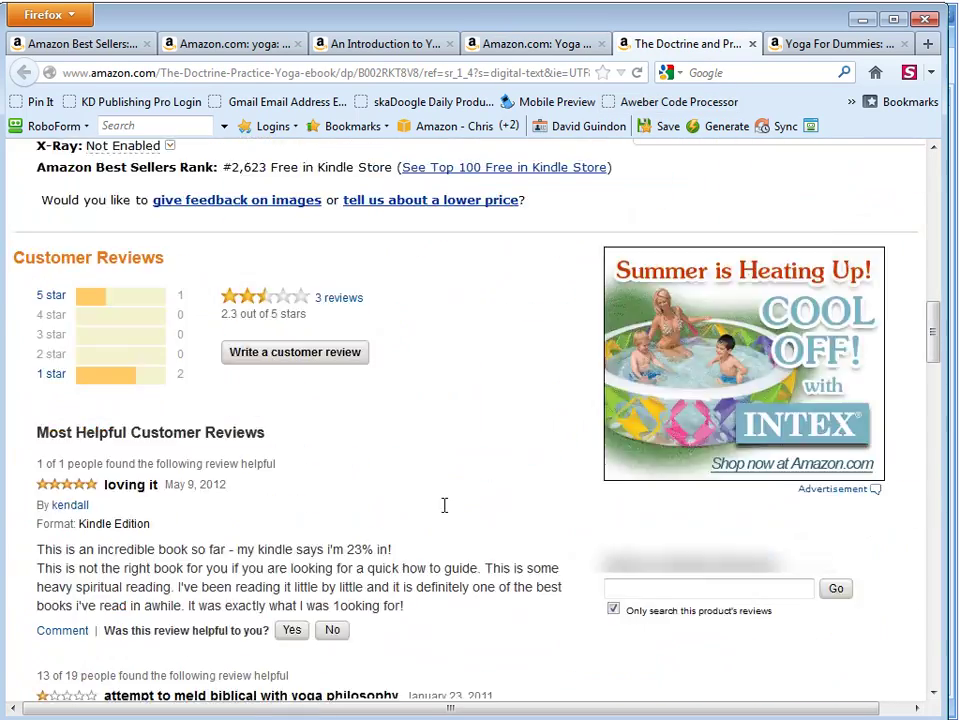
scroll(445, 510, up, 8)
scroll(447, 513, down, 12)
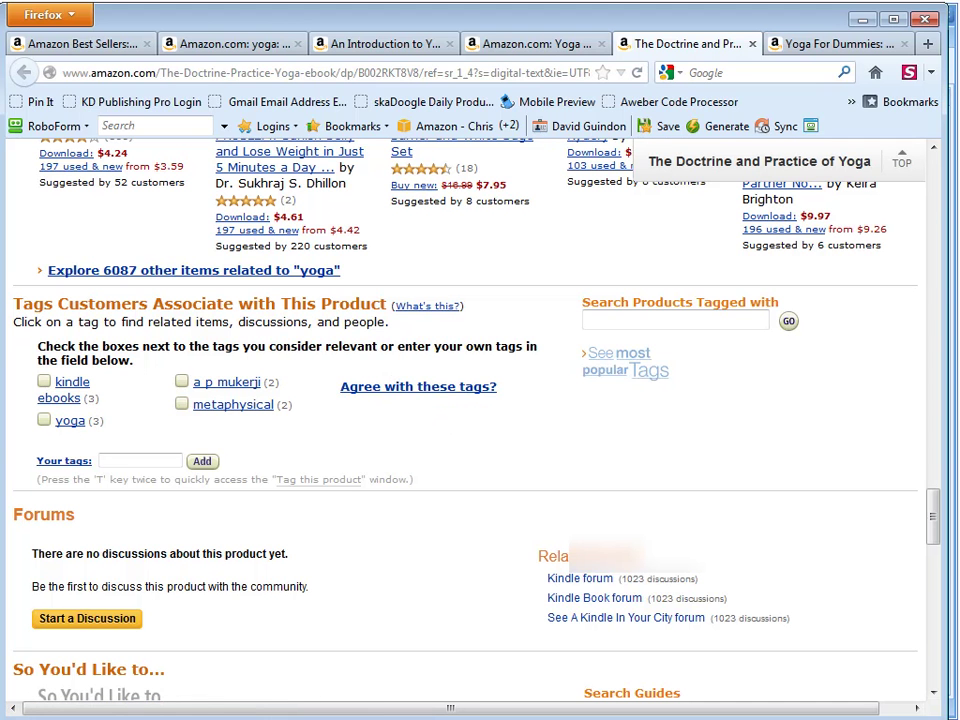
scroll(390, 501, down, 2)
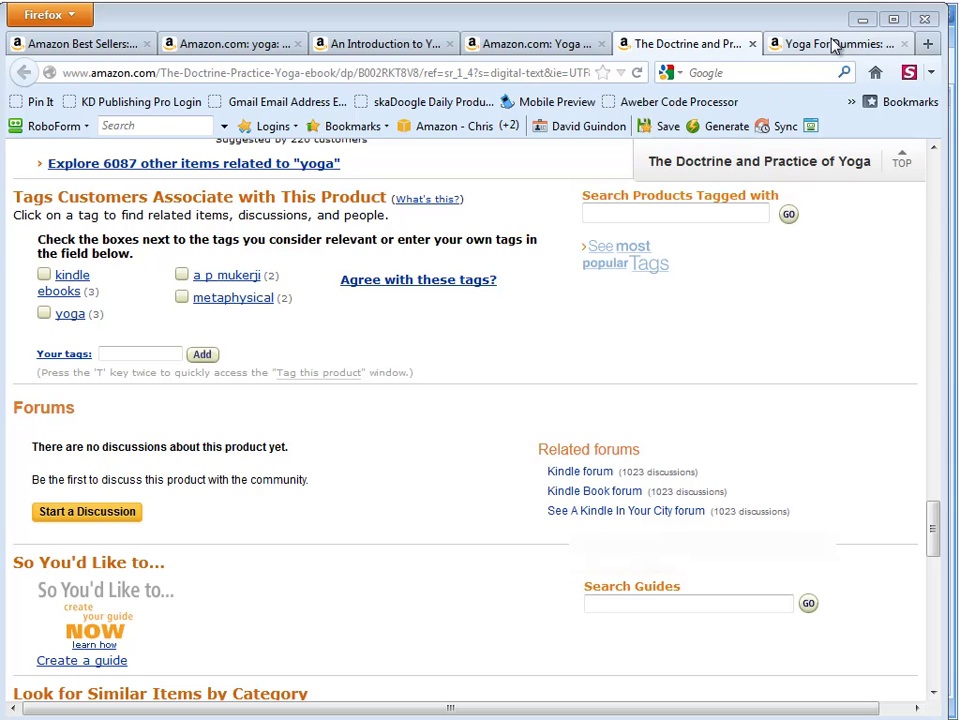
click(863, 22)
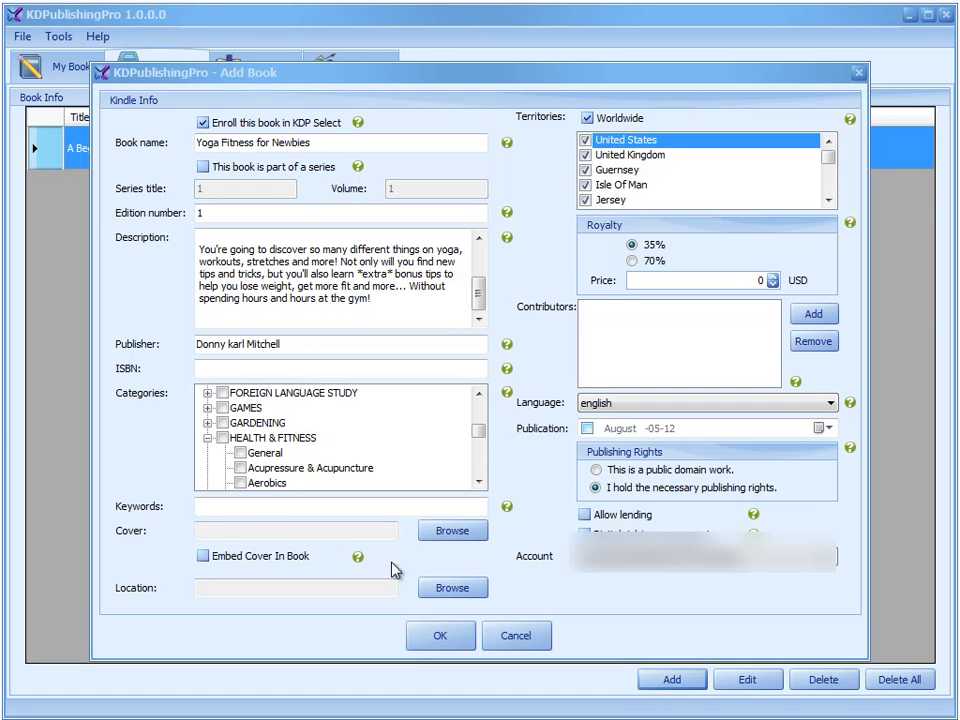
Paste the keyword list ending 'weight loss, excercise, fat loss' into Keywords and bring KD Niche Finder forward
click(242, 508)
key(ctrl+v)
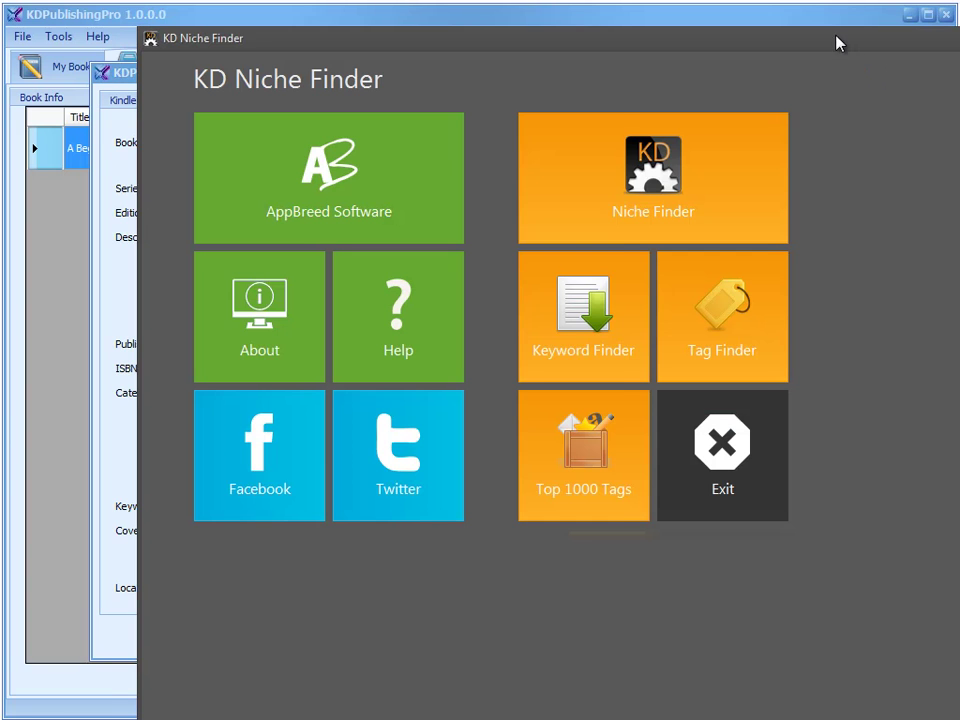
drag(838, 42, 706, 15)
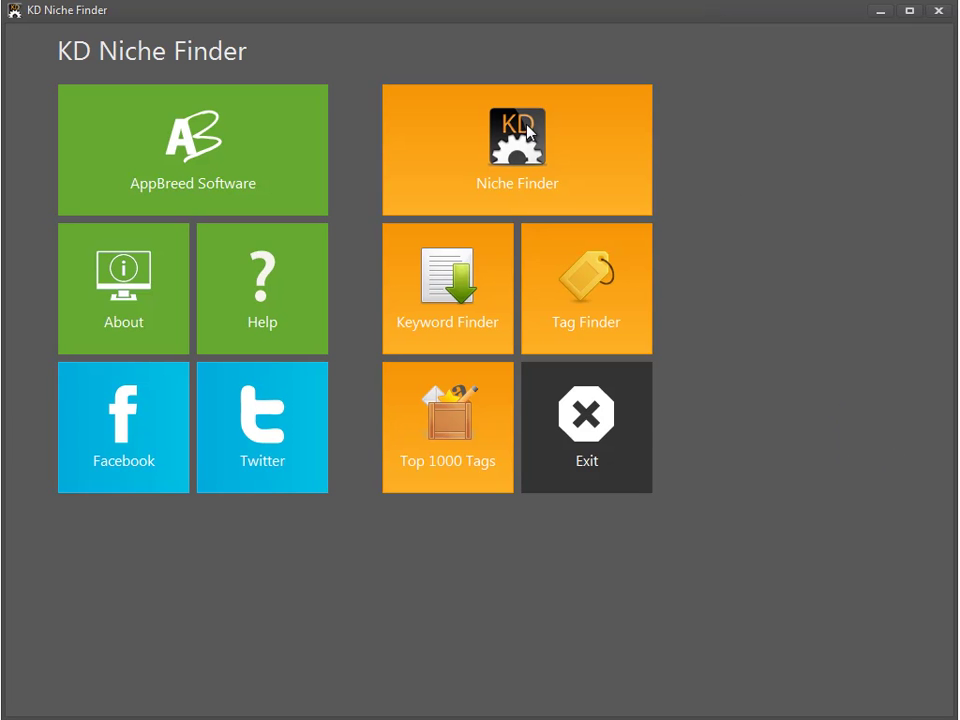
Run KW Finder on the seed keyword 'yoga' and review its 255 suggestions from the top
click(447, 328)
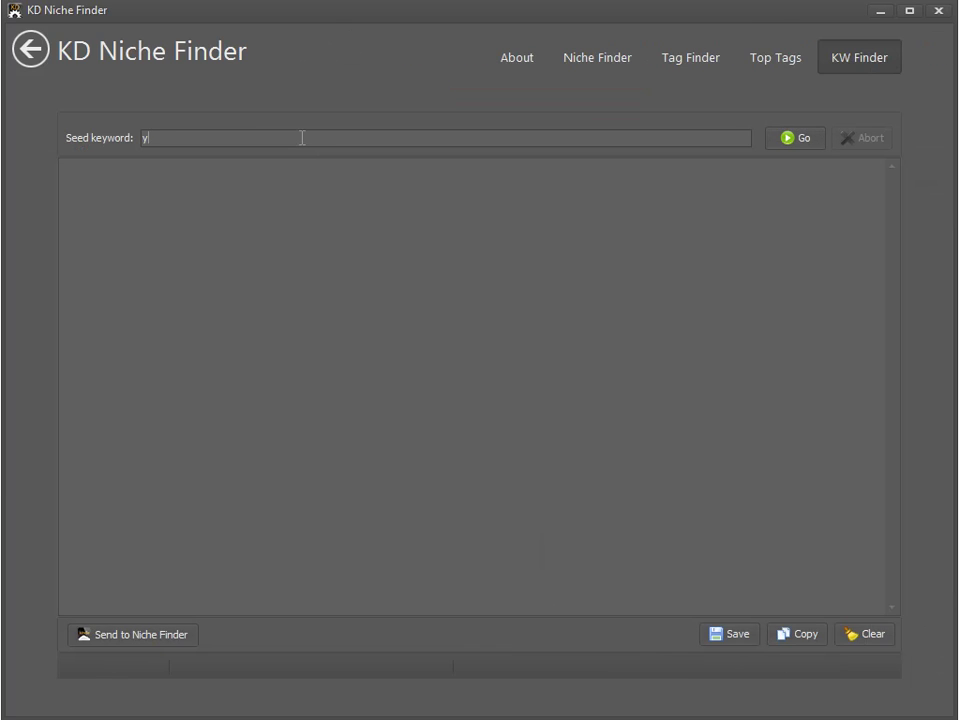
click(797, 140)
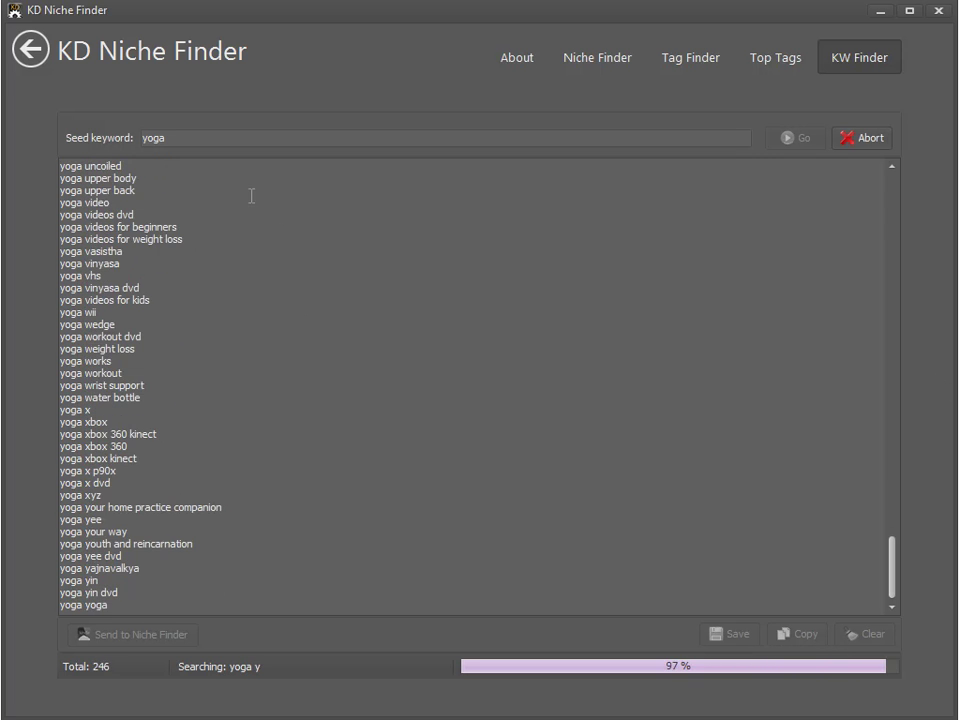
drag(893, 585, 889, 208)
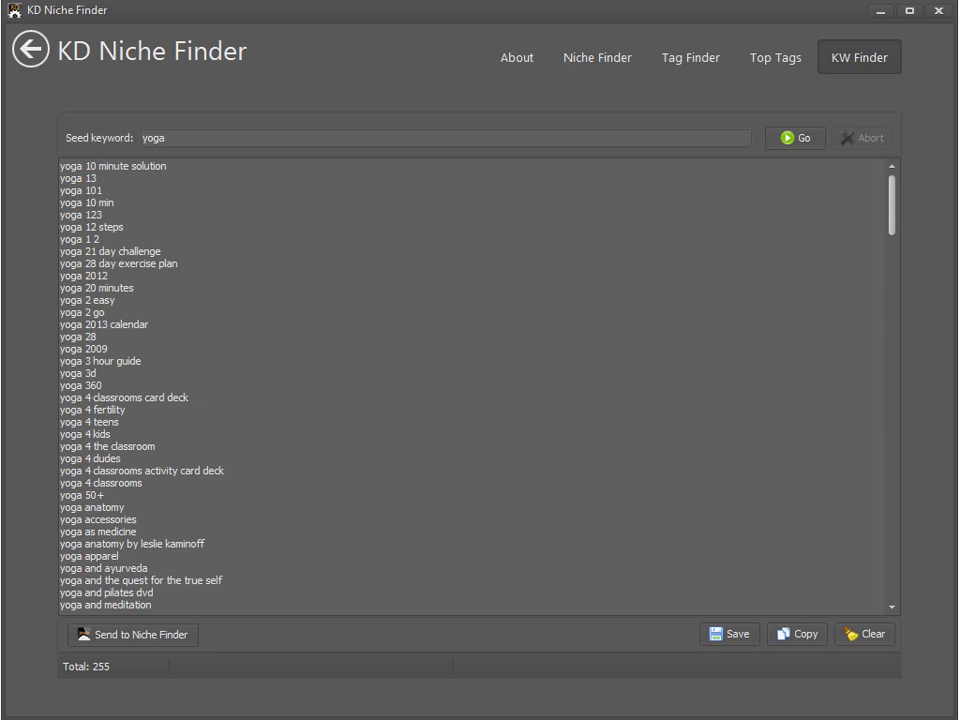
scroll(243, 516, down, 3)
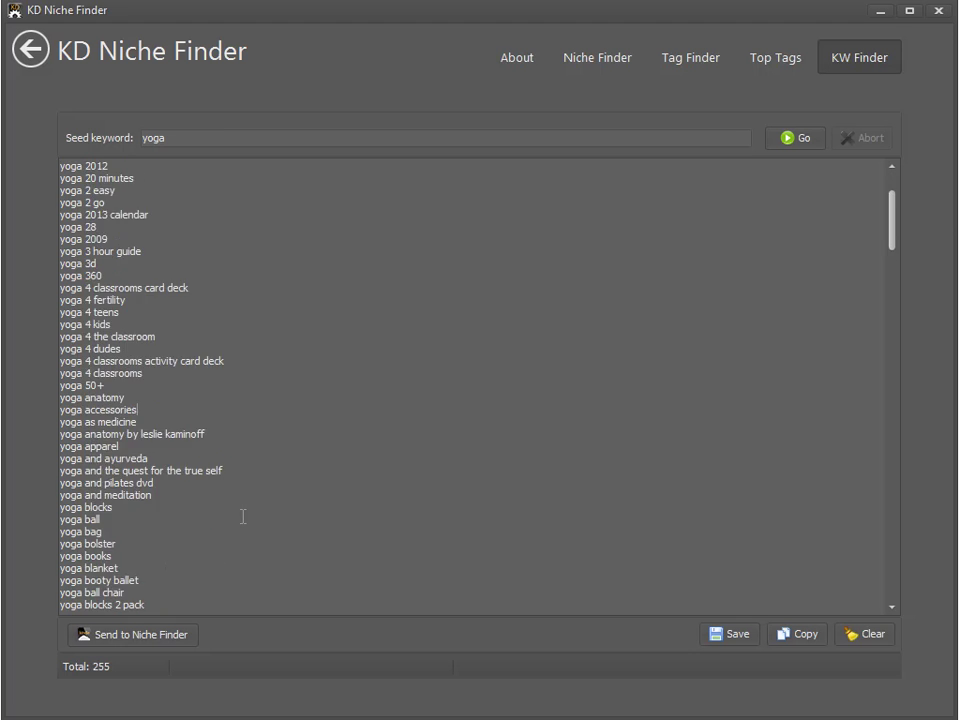
scroll(243, 516, down, 10)
scroll(243, 516, up, 13)
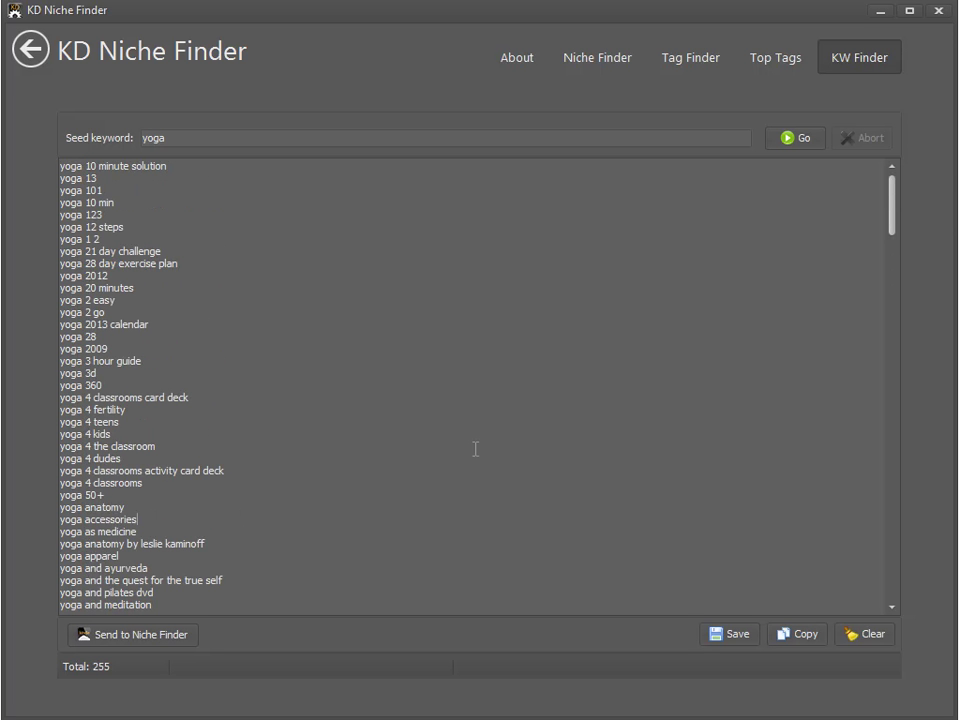
Run Tag Finder on Health, Fitness and Dieting › Exercise and Fitness with Max items 20
click(707, 66)
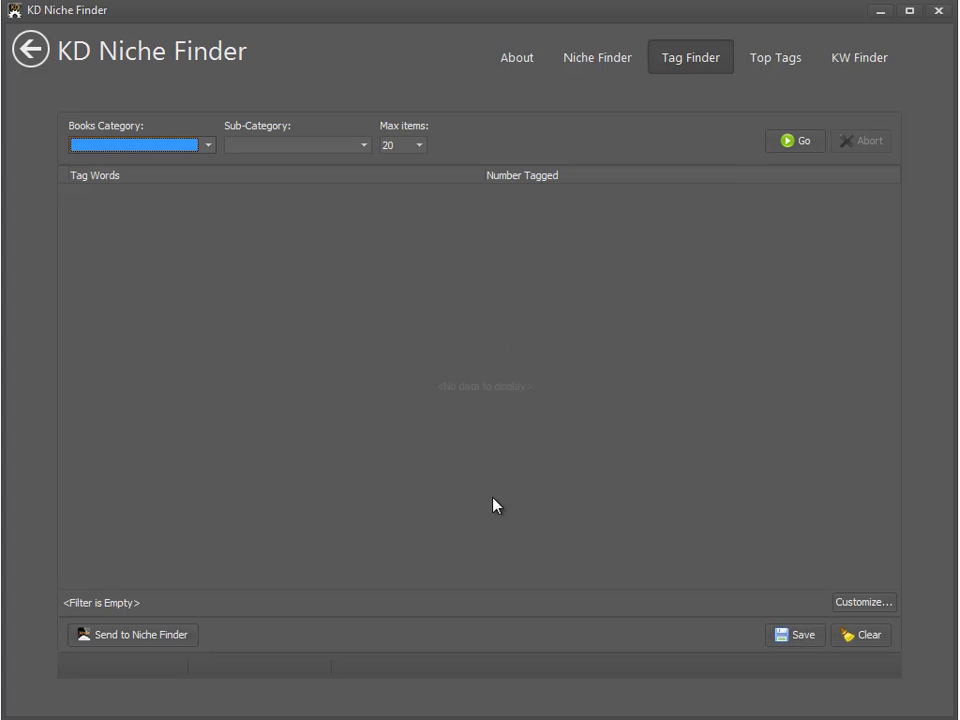
click(209, 146)
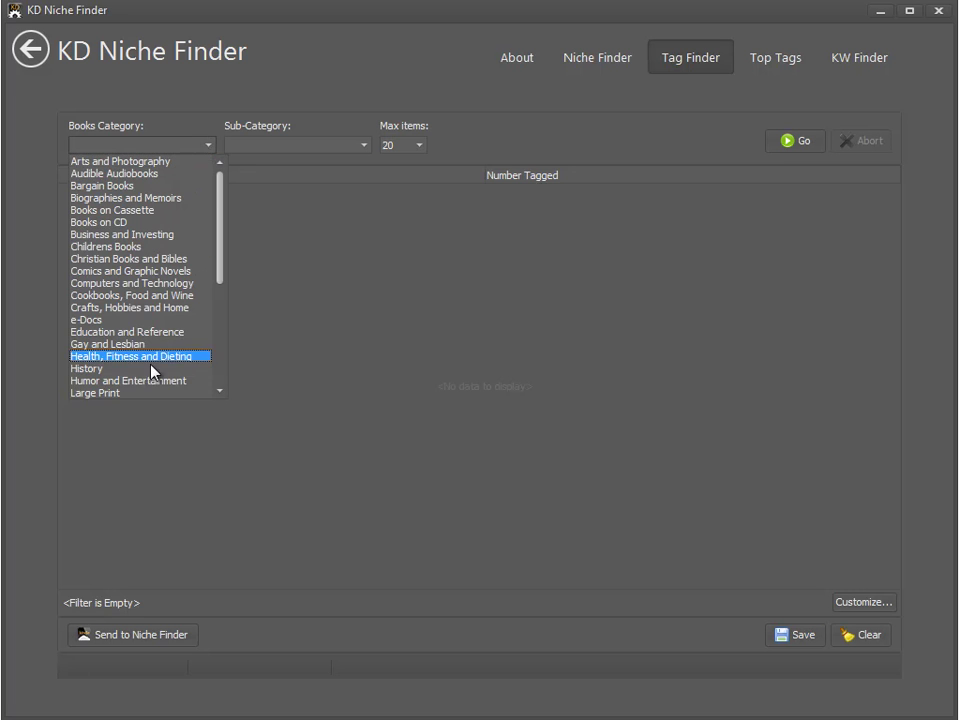
click(112, 357)
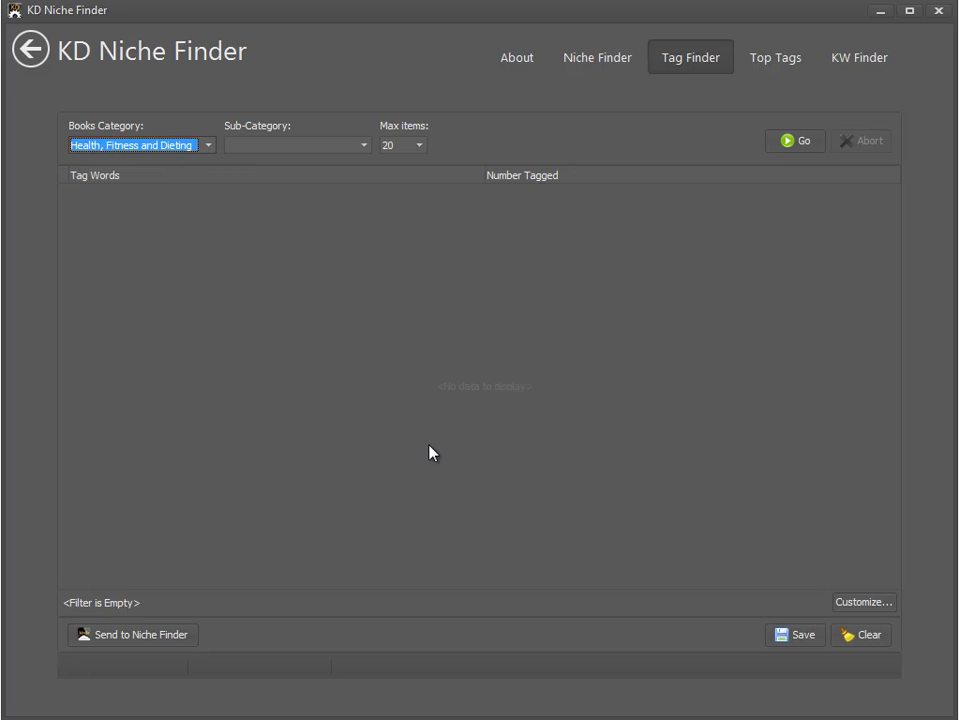
click(362, 146)
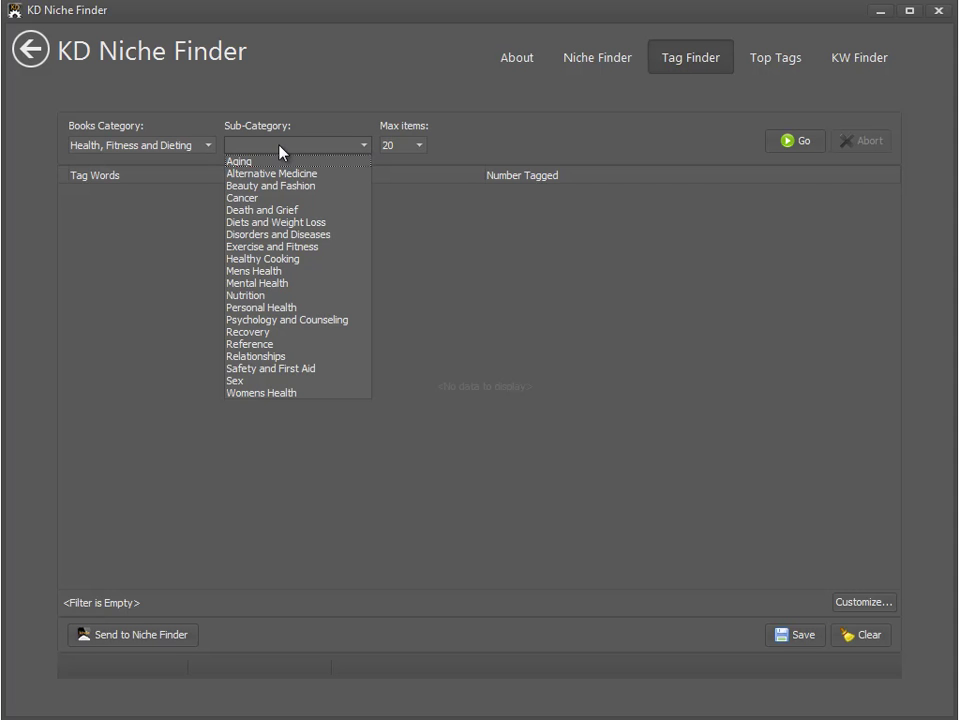
click(265, 247)
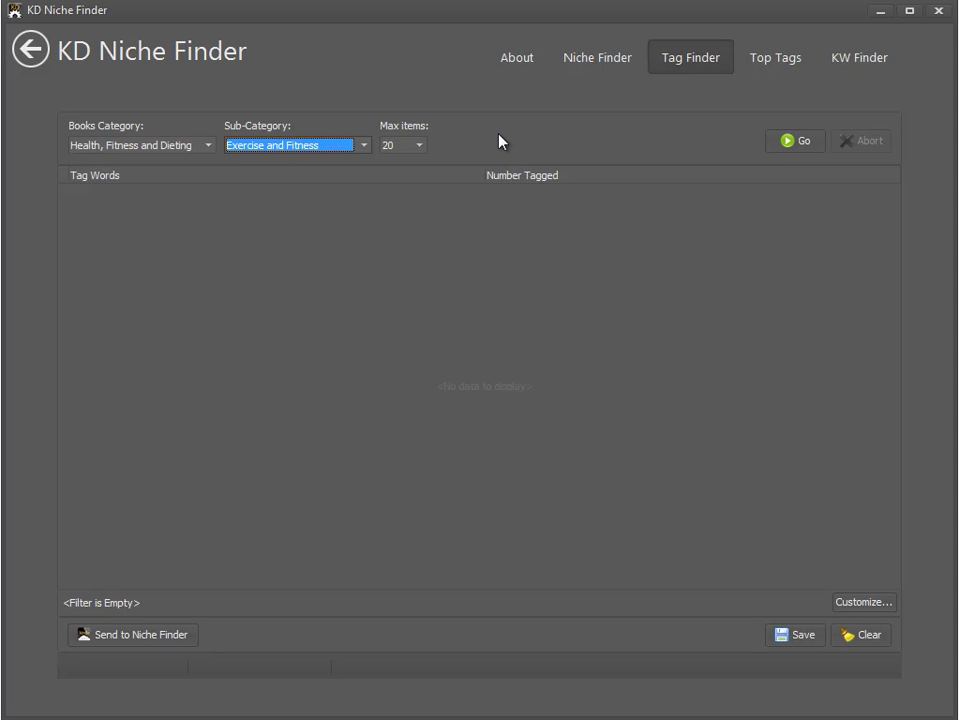
click(421, 146)
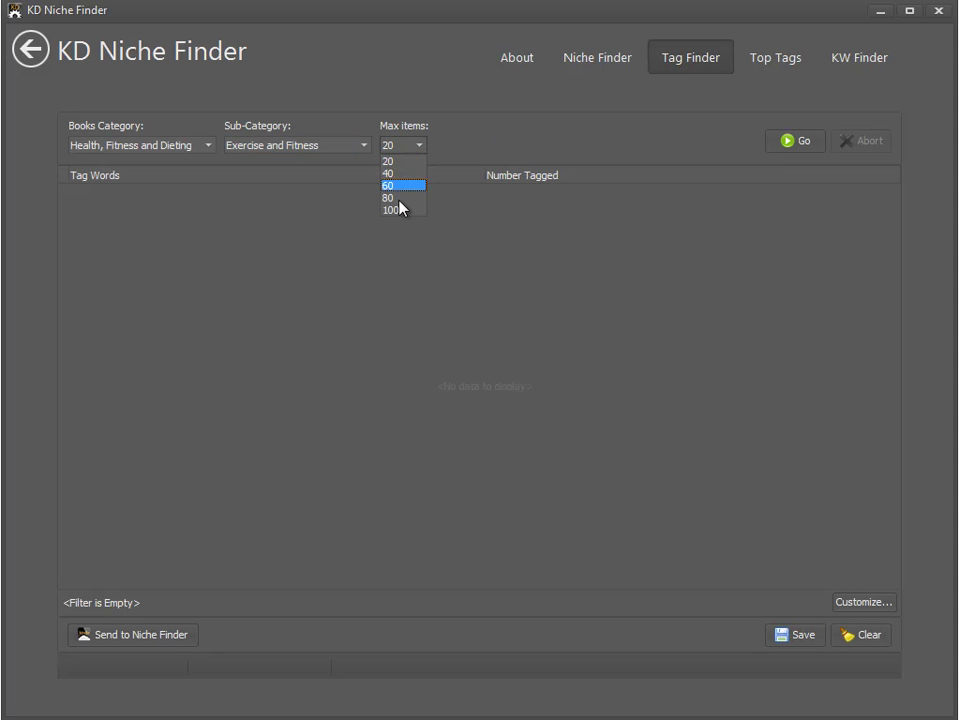
click(390, 161)
click(792, 141)
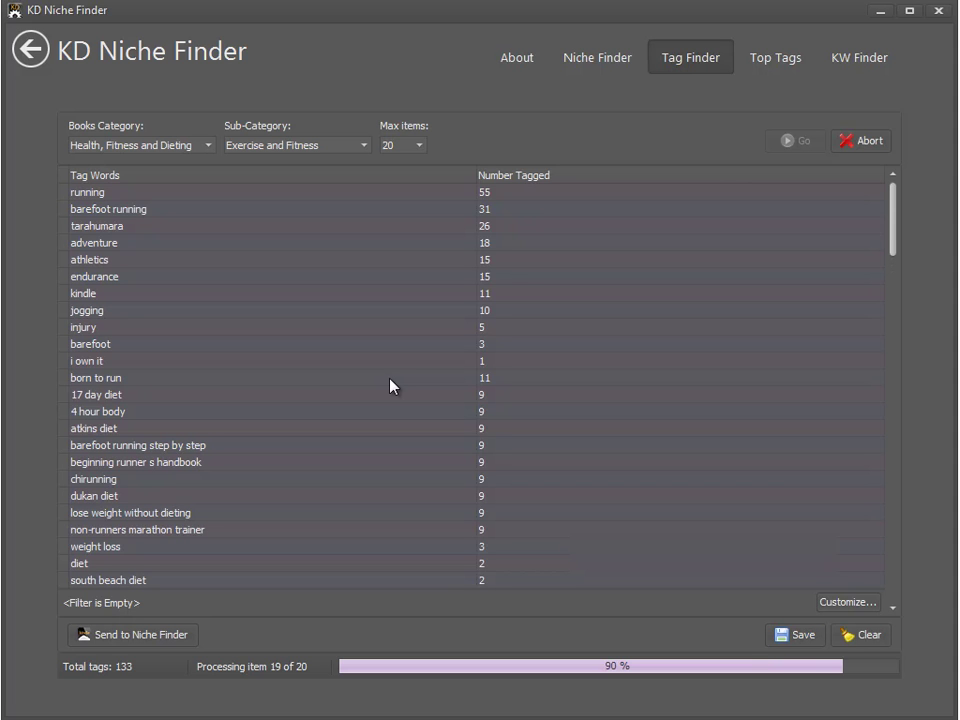
Sort the tags by Number Tagged descending and pick out tim ferriss and fitness
click(567, 176)
click(567, 176)
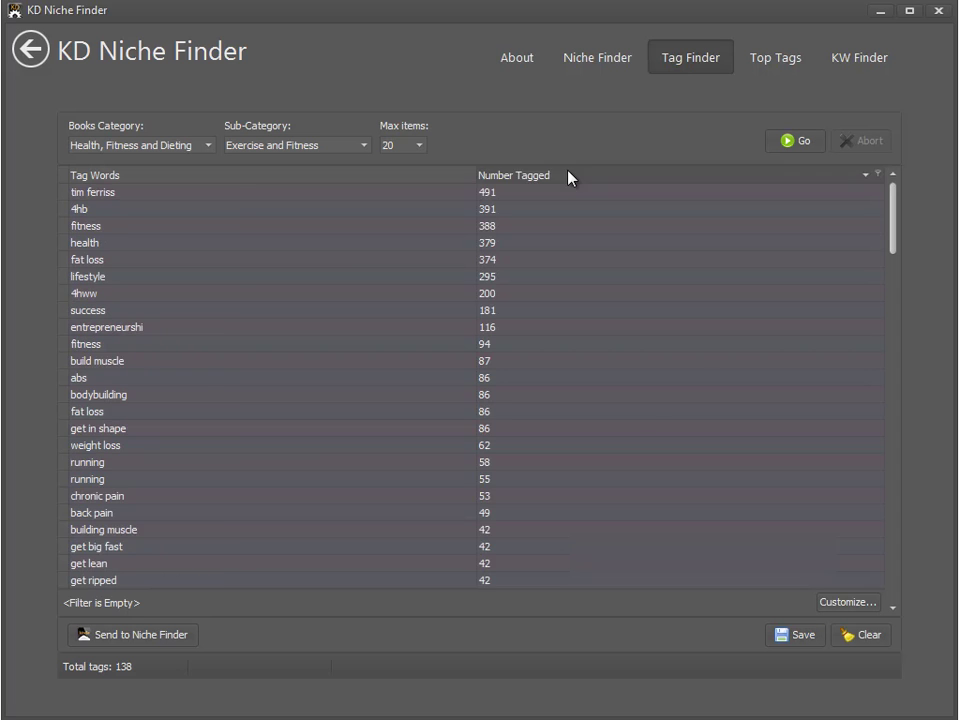
click(118, 195)
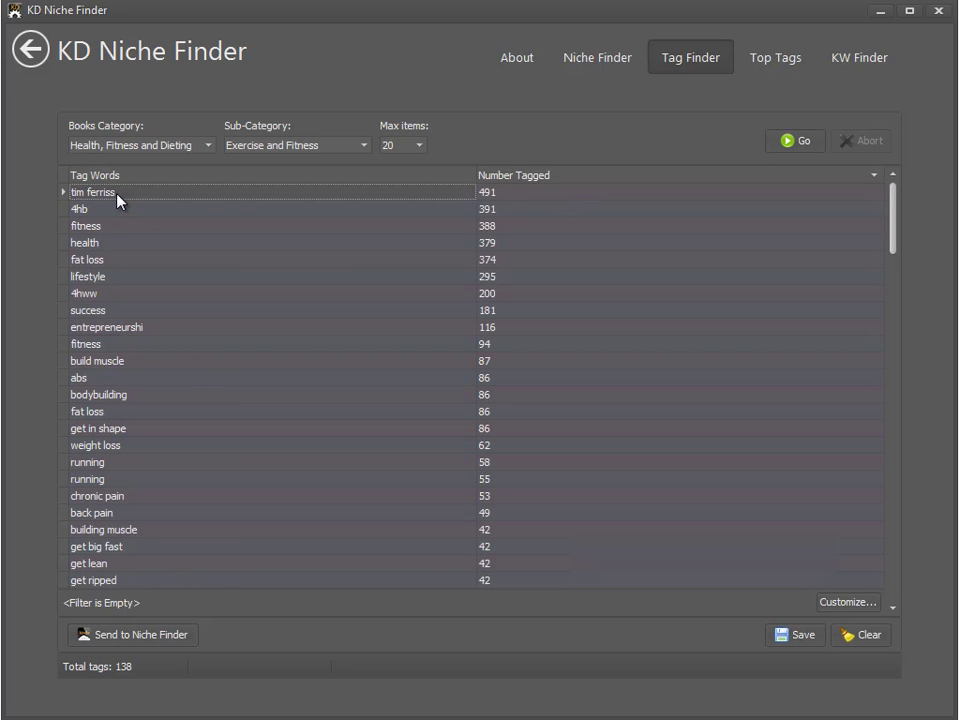
click(112, 228)
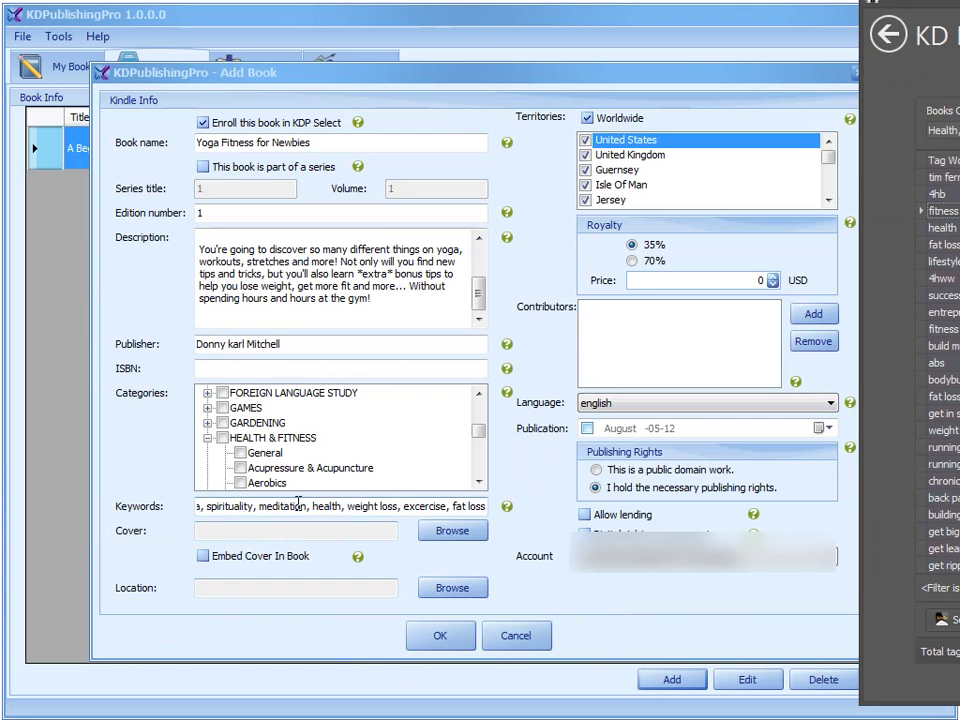
In Keywords, replace the trailing 'loss' with 'fitness' and swap 'excercise' for 'fat loss,'
click(369, 559)
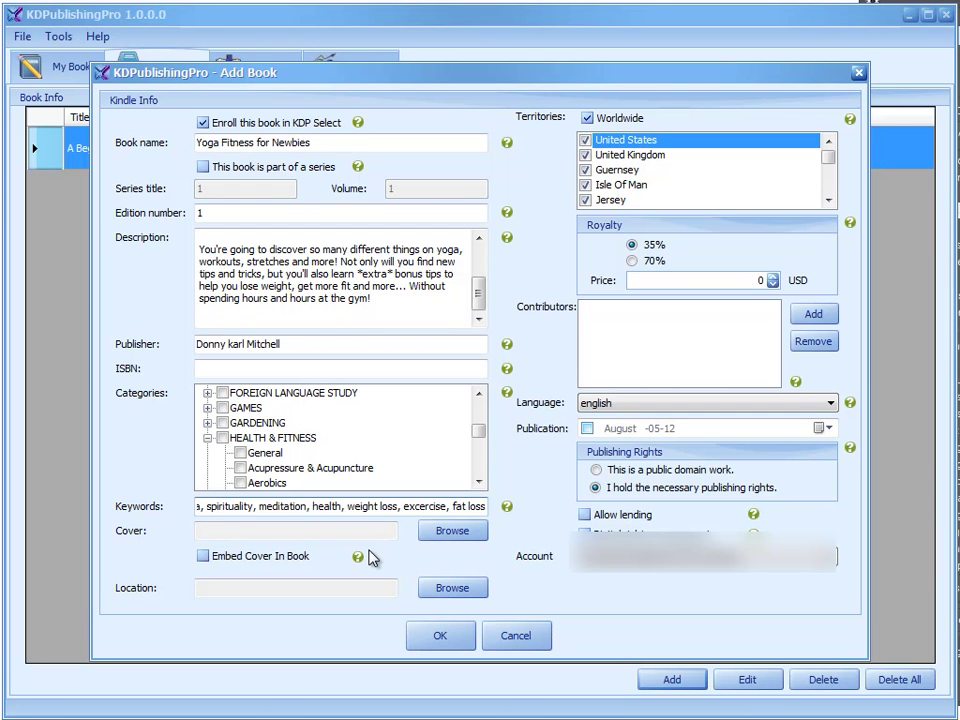
key(BackSpace)
key(BackSpace)
key(BackSpace)
key(BackSpace)
key(BackSpace)
key(BackSpace)
key(BackSpace)
key(BackSpace)
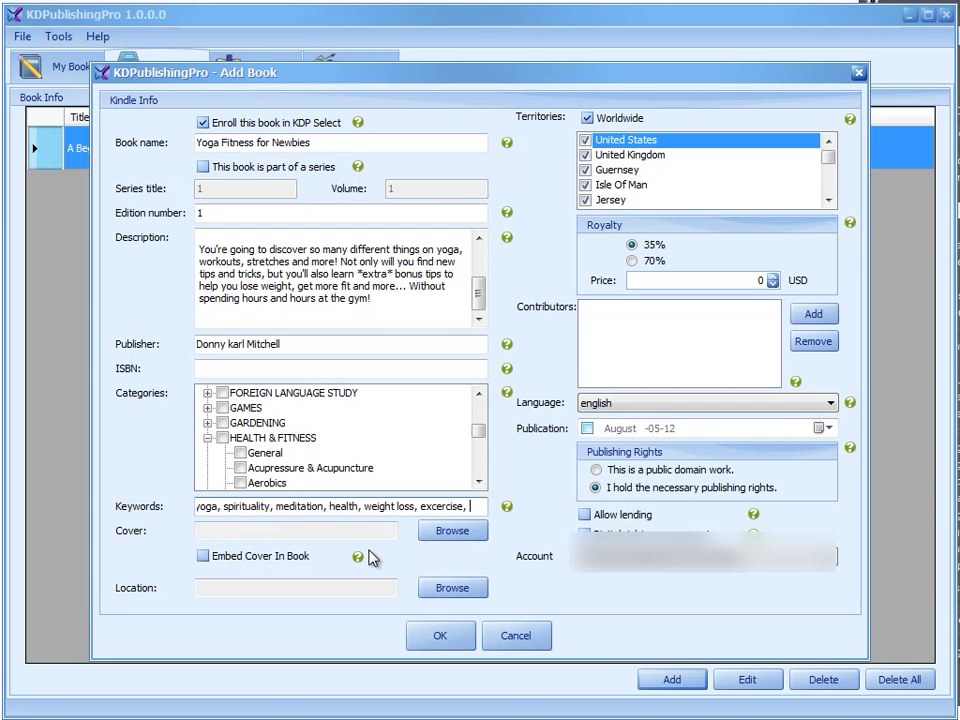
text(fitness)
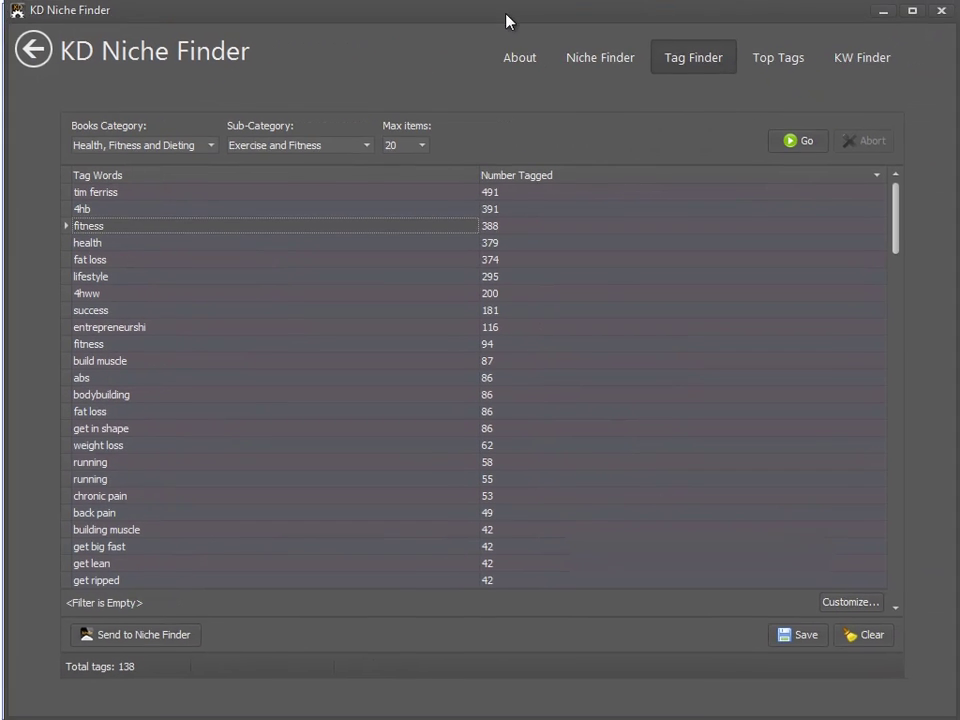
click(96, 262)
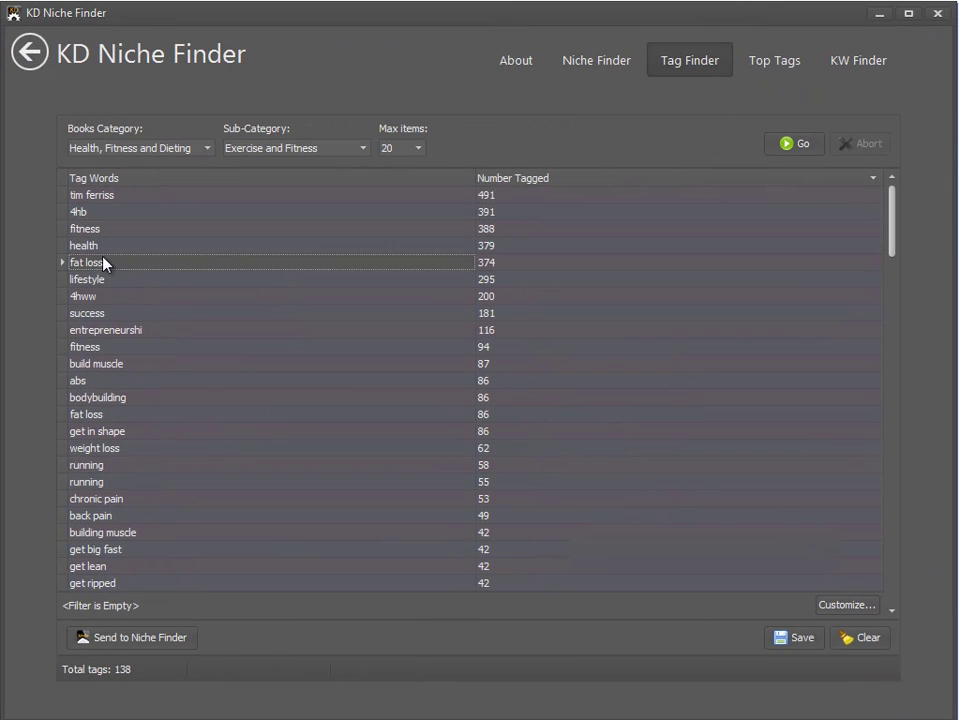
click(175, 245)
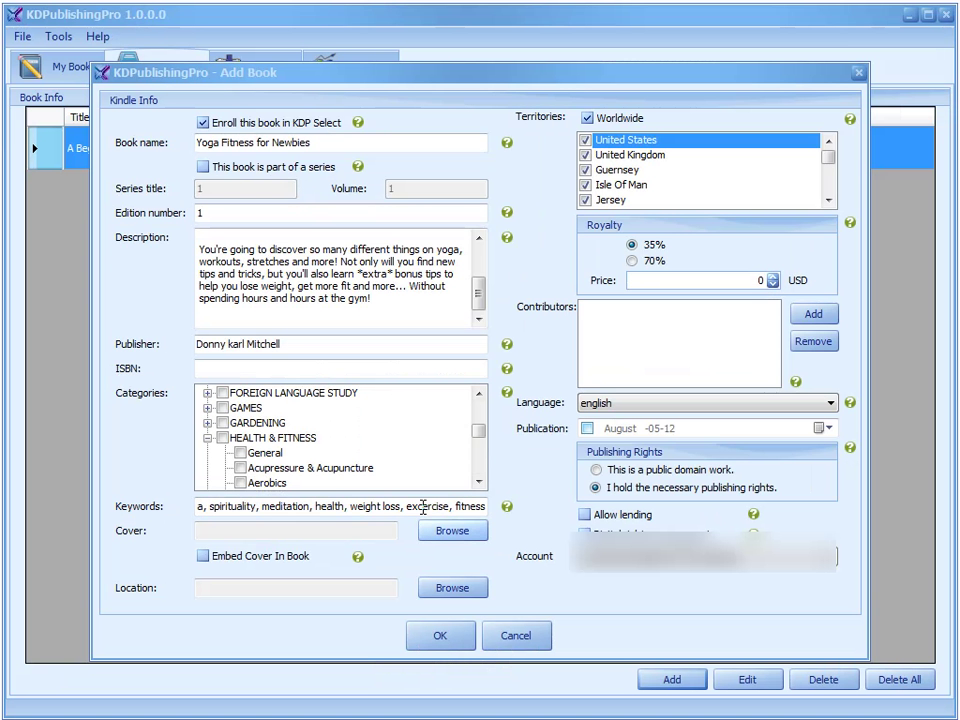
double_click(423, 507)
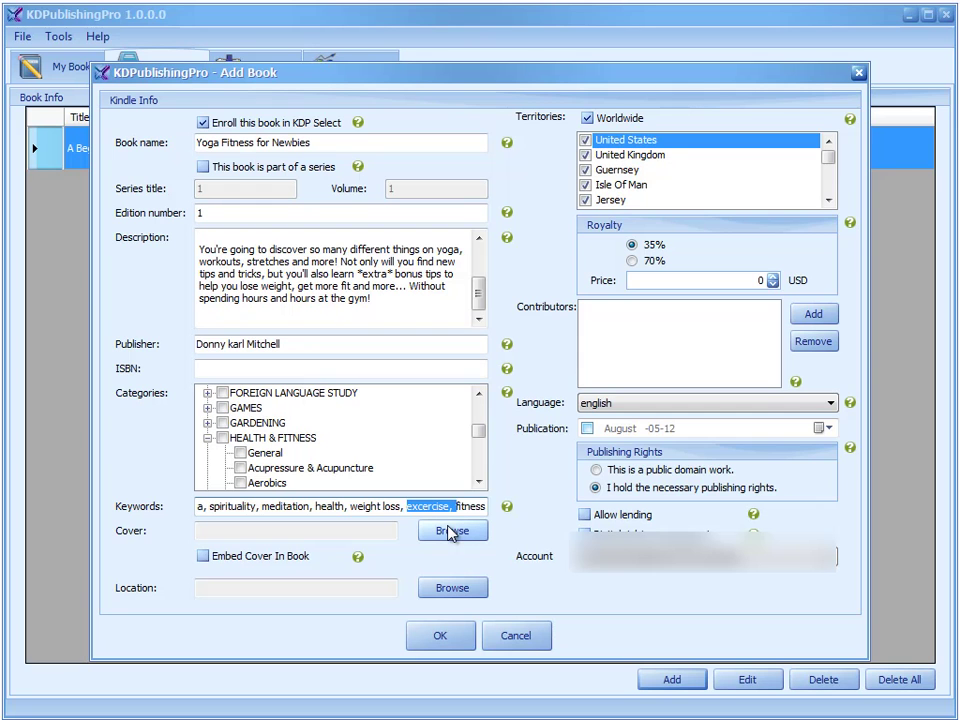
key(Delete)
text(fat loss,)
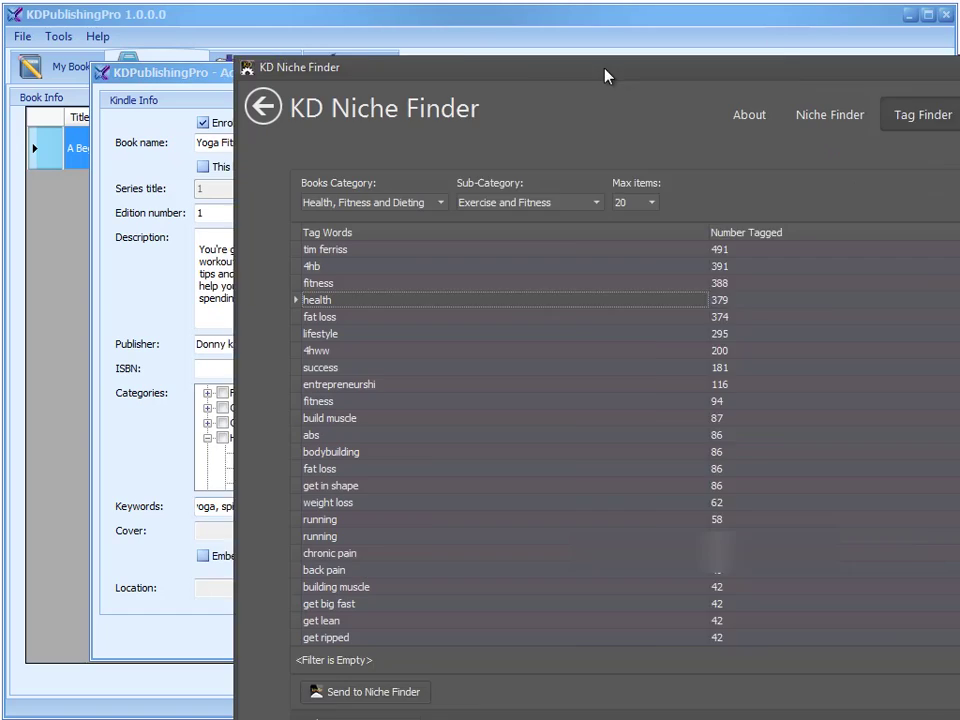
drag(606, 75, 405, 18)
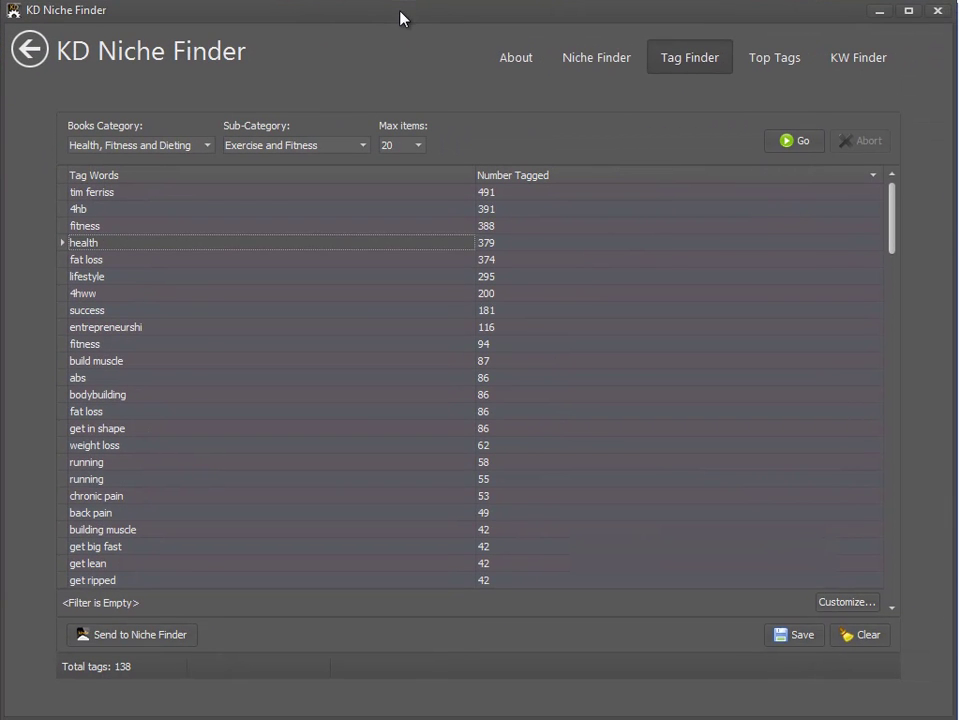
Check the lifestyle tag, then extract Amazon's most-used tags on the Top Tags tab
click(209, 281)
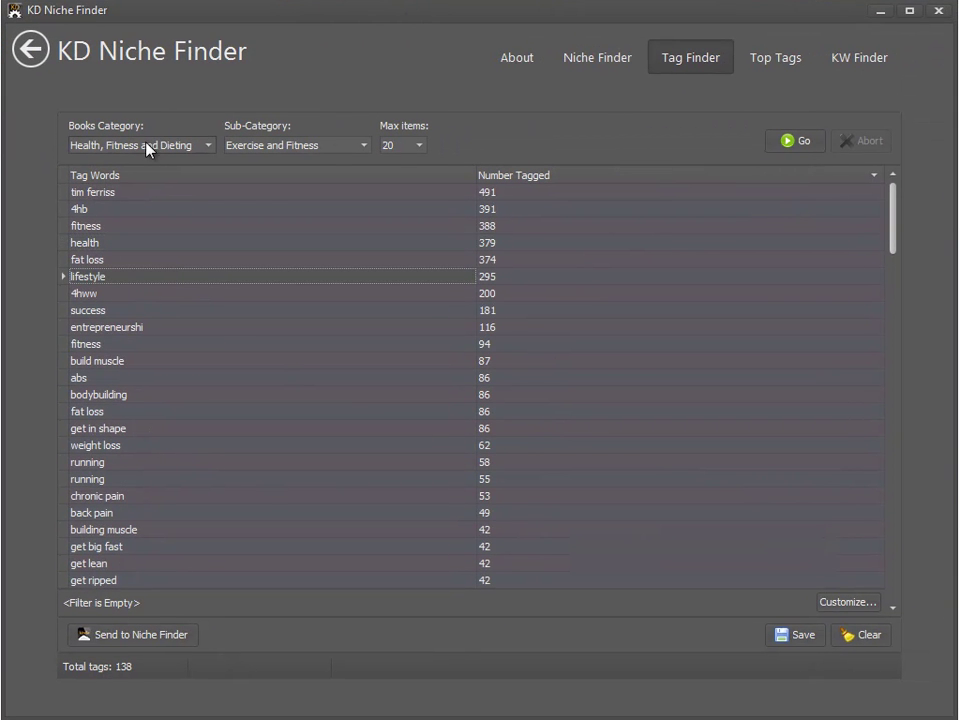
scroll(349, 533, down, 5)
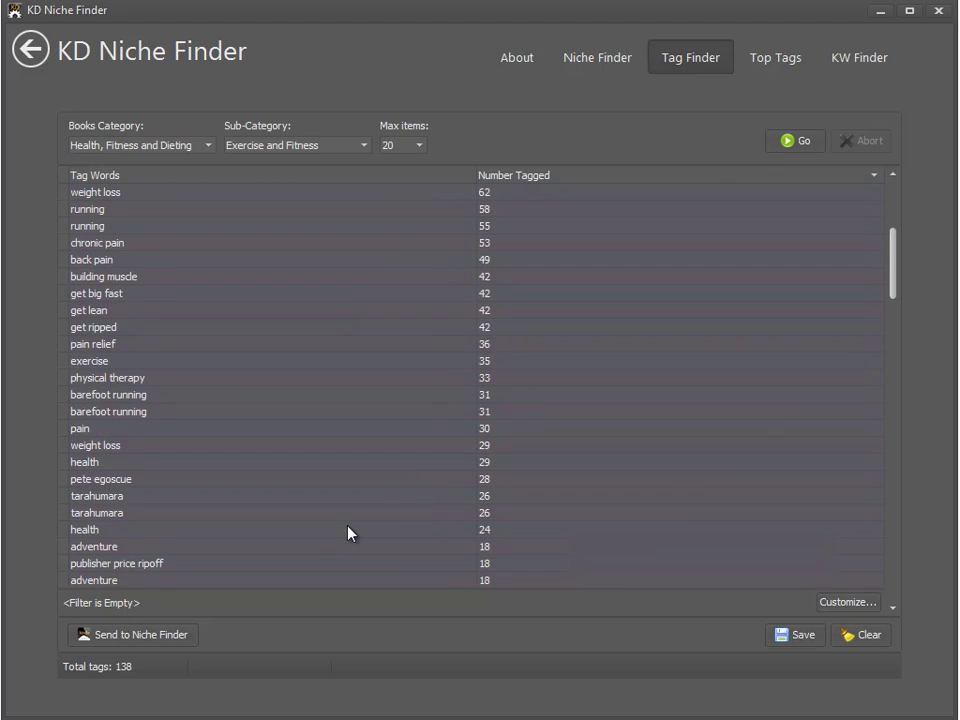
scroll(349, 533, up, 5)
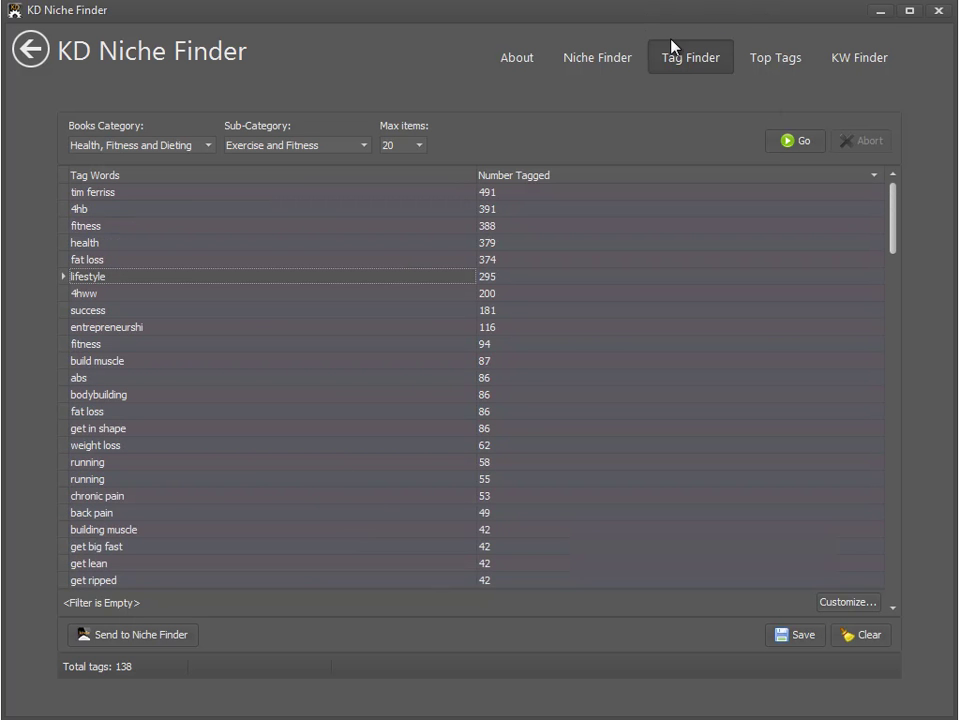
click(745, 61)
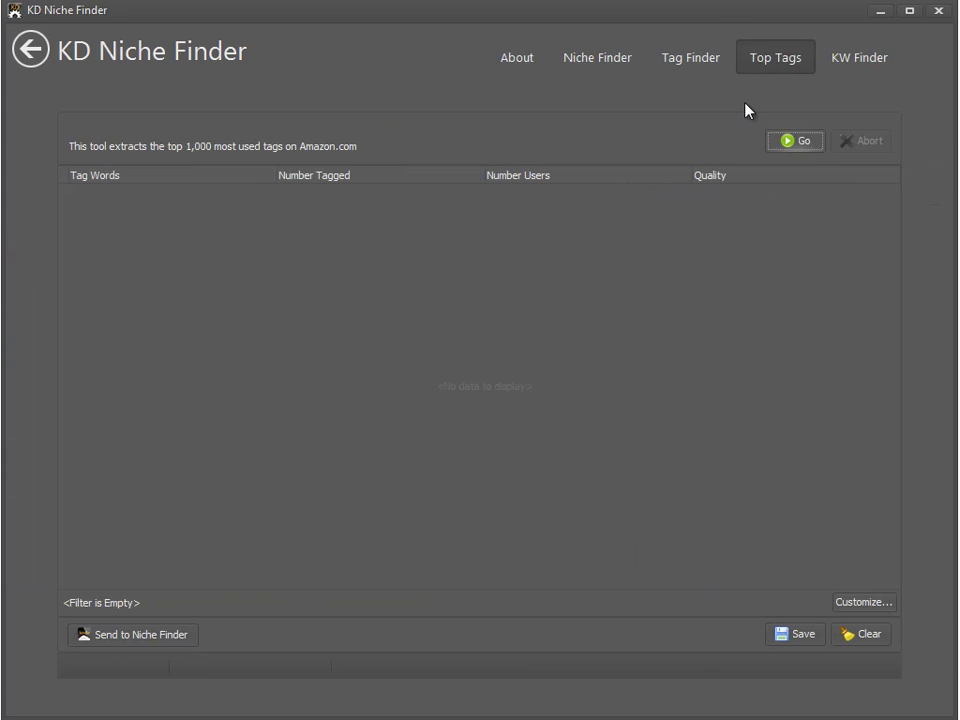
click(805, 143)
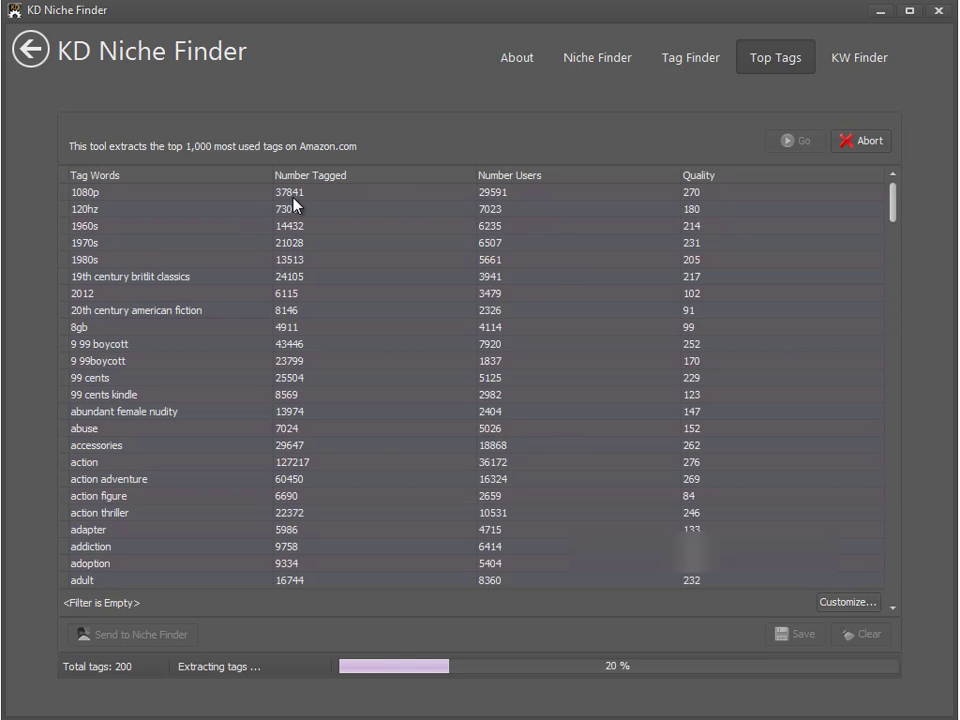
Inspect the 1080p tag's counts and quality score, then sort tags by quality, highest first
click(298, 192)
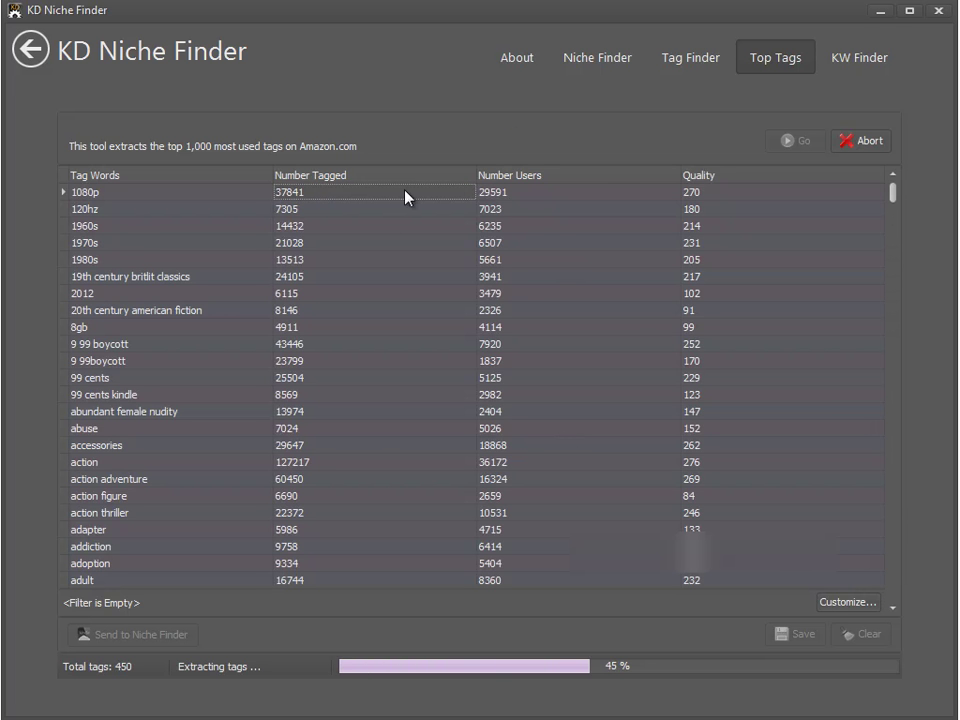
double_click(516, 192)
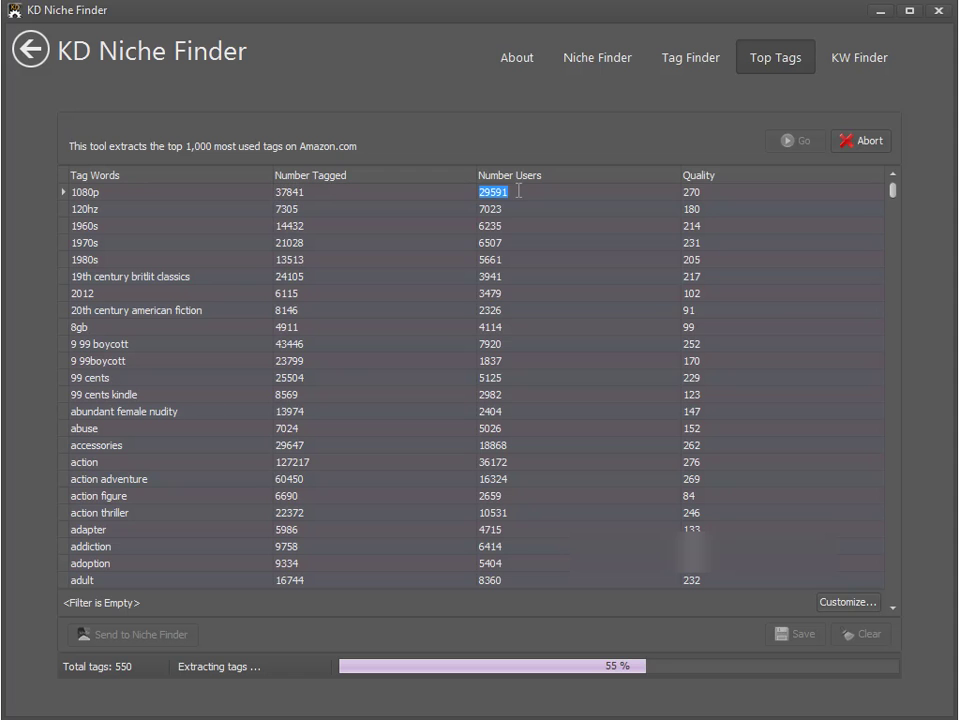
double_click(716, 194)
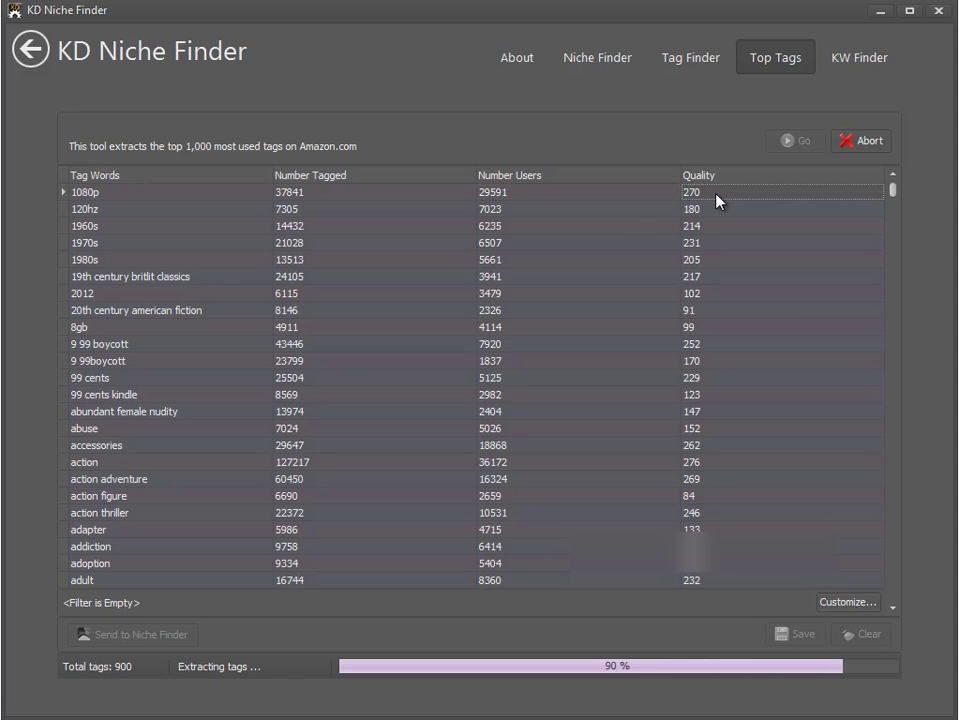
click(716, 180)
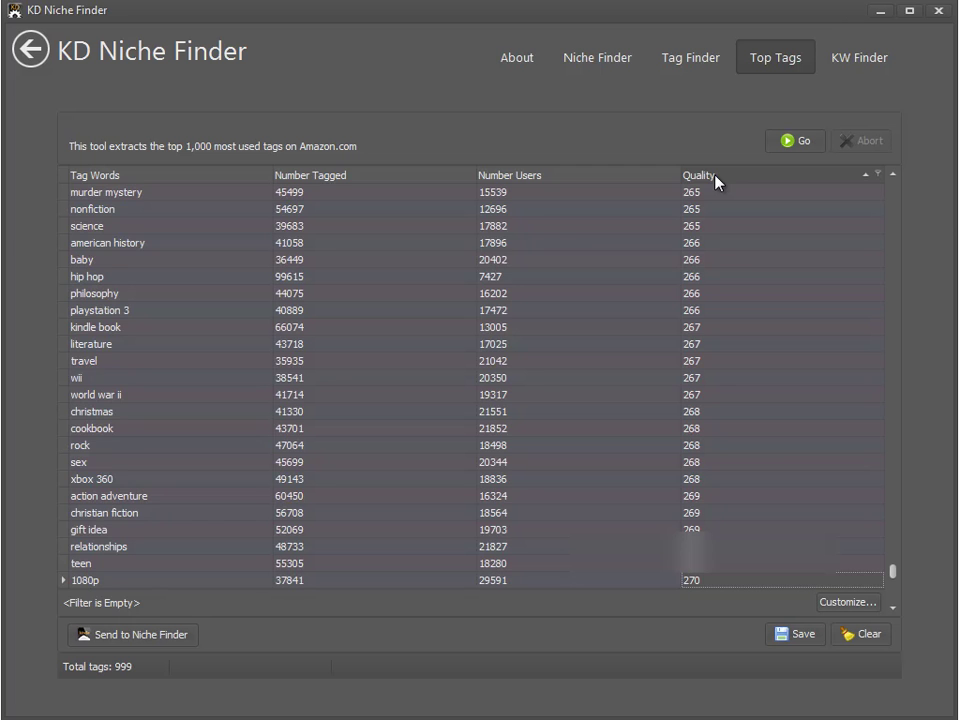
click(717, 181)
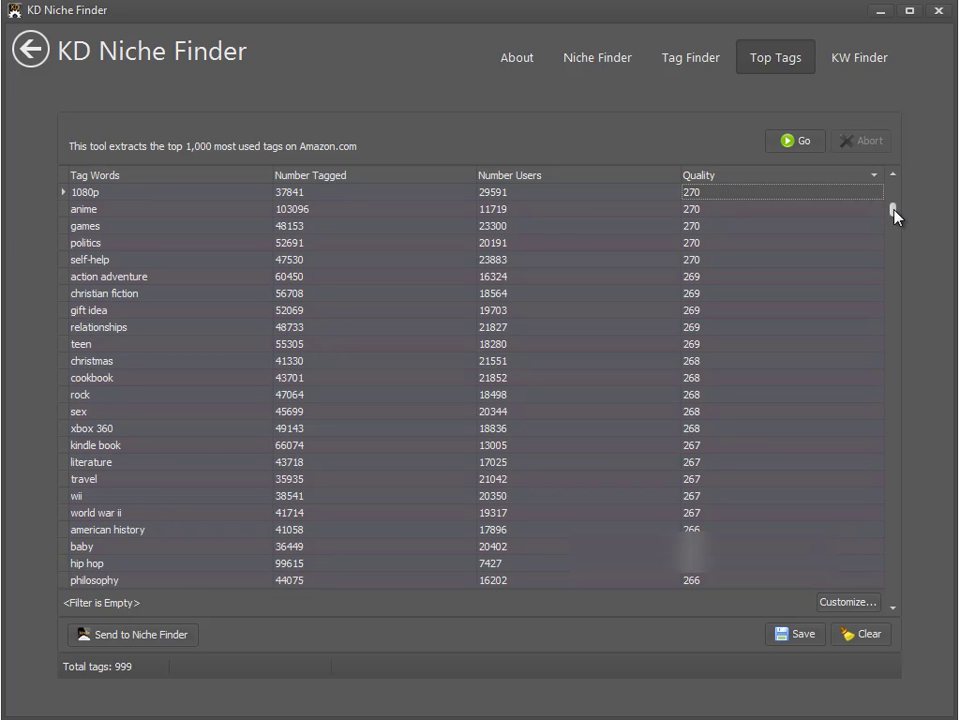
drag(895, 213, 889, 186)
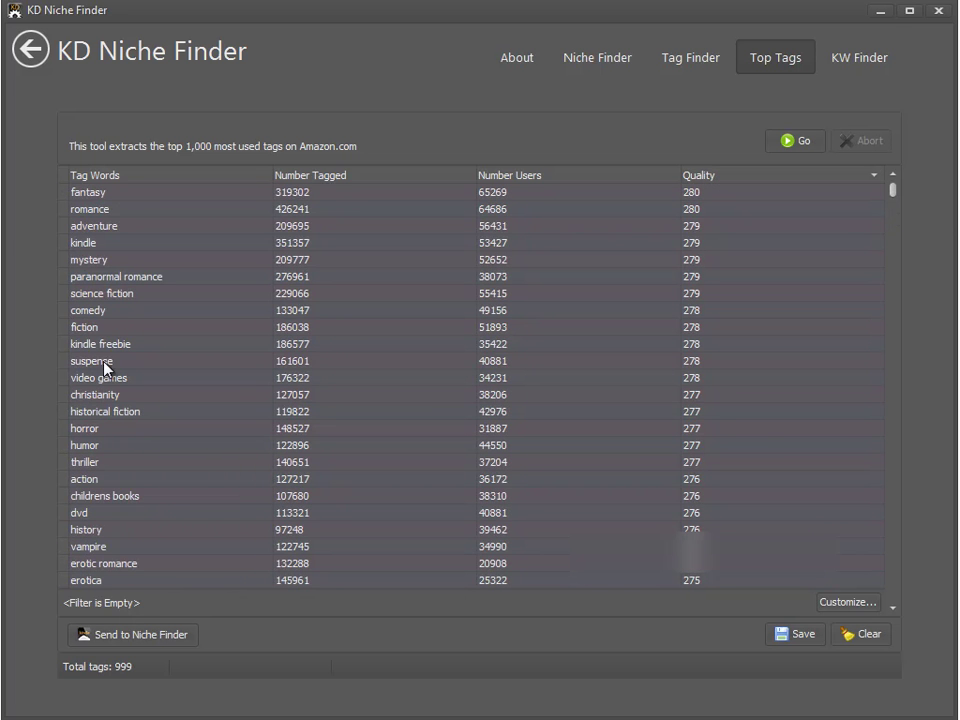
Scroll down to the spirituality tag and select its Number Tagged count of 53116
click(101, 466)
scroll(101, 468, down, 4)
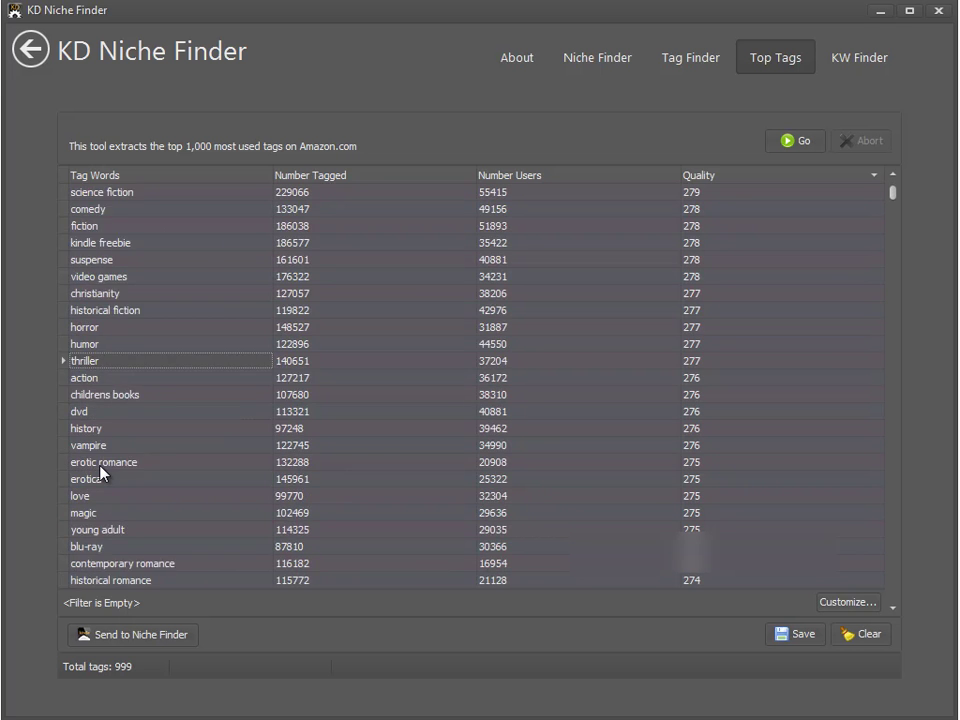
scroll(101, 471, down, 4)
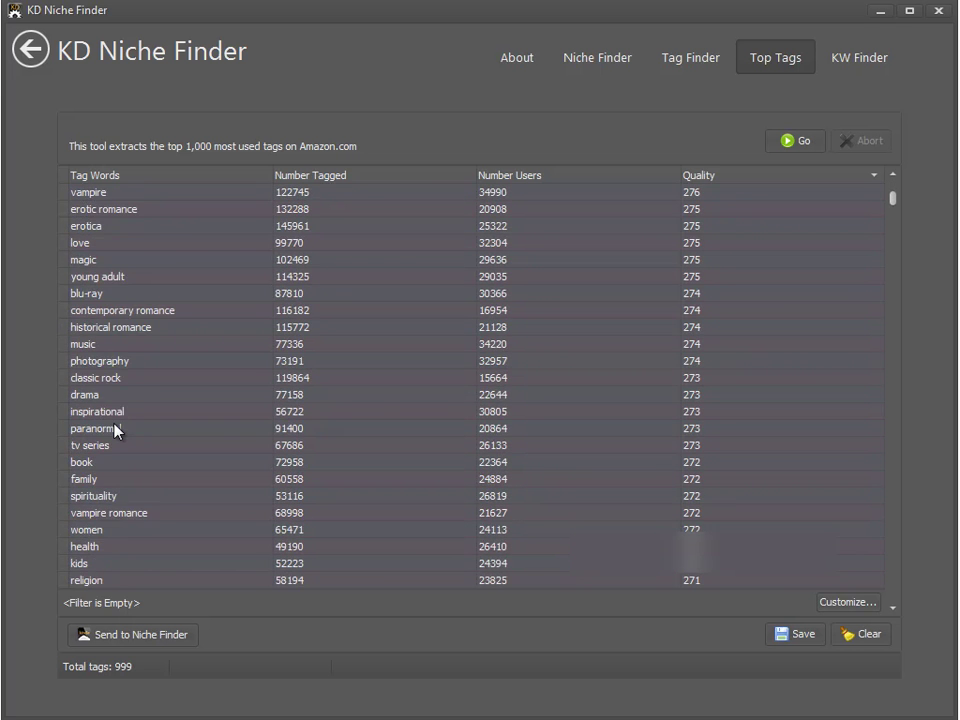
click(112, 445)
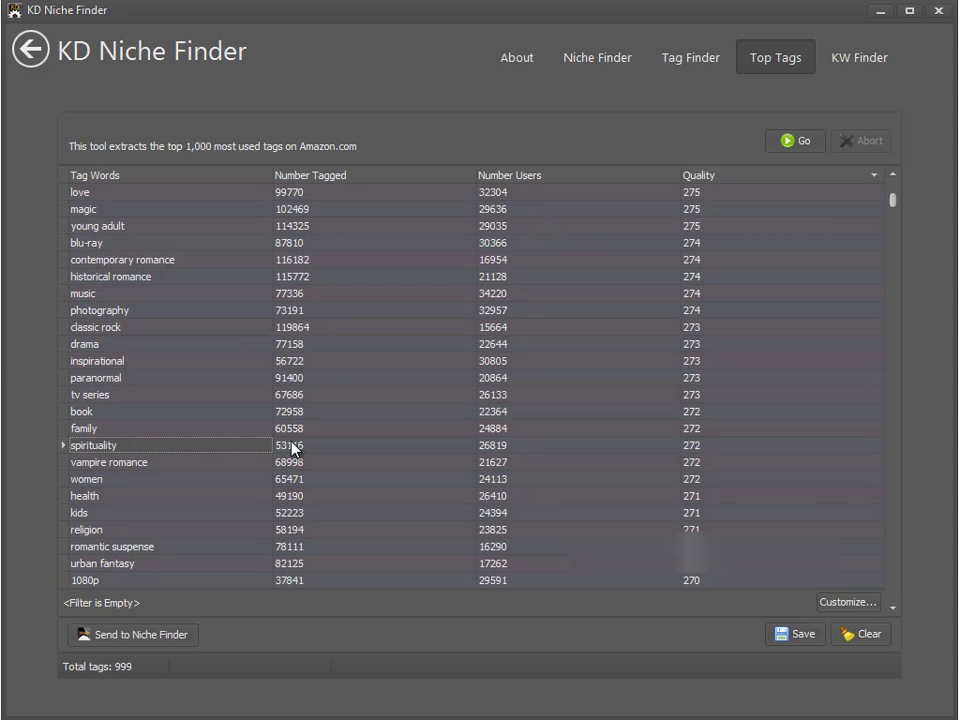
click(375, 440)
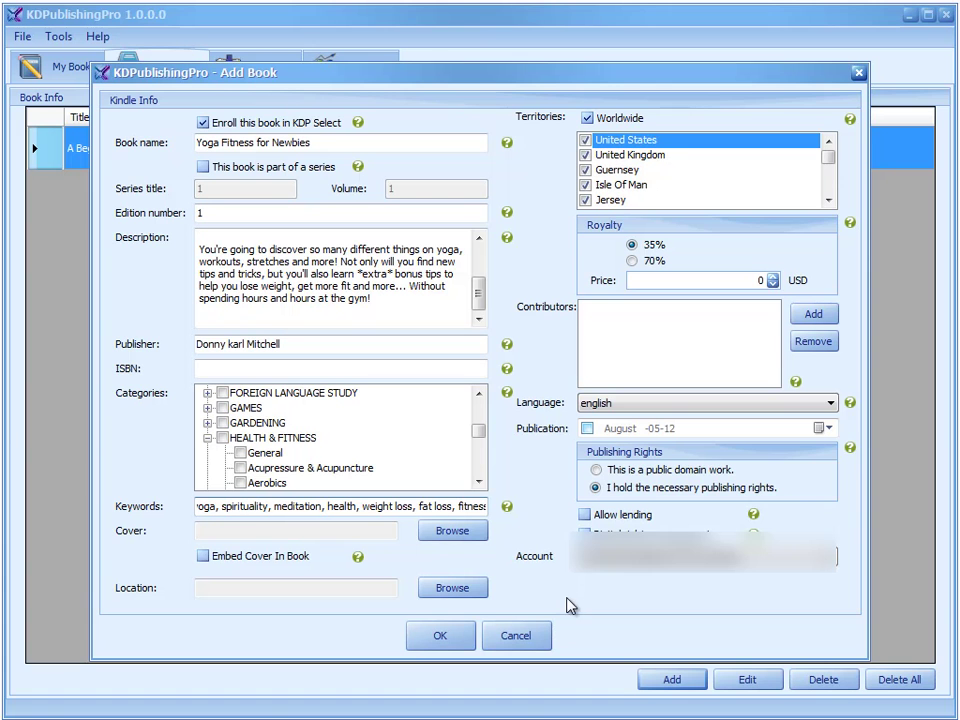
drag(752, 84, 751, 75)
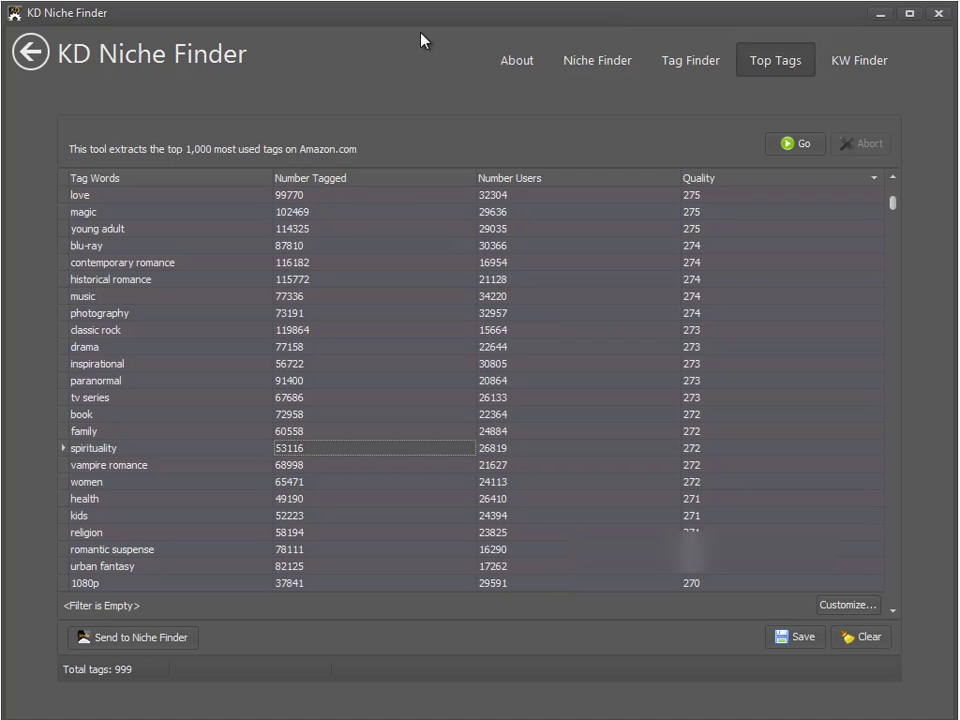
Switch KD Niche Finder to Light Skin and go to the Niche Finder's KW Finder page
right_click(382, 48)
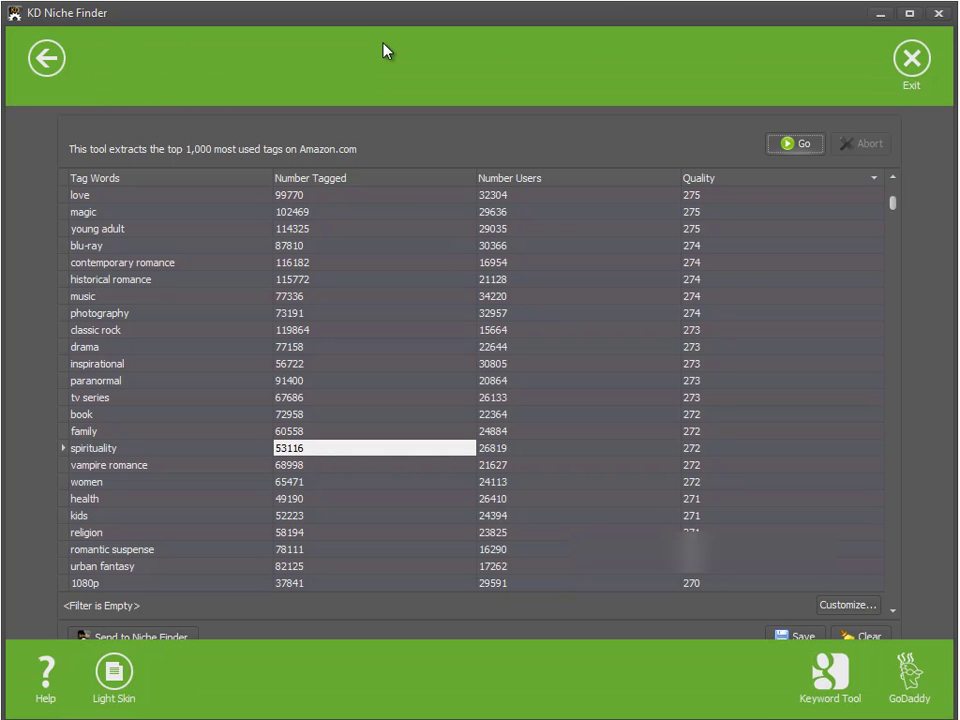
right_click(383, 44)
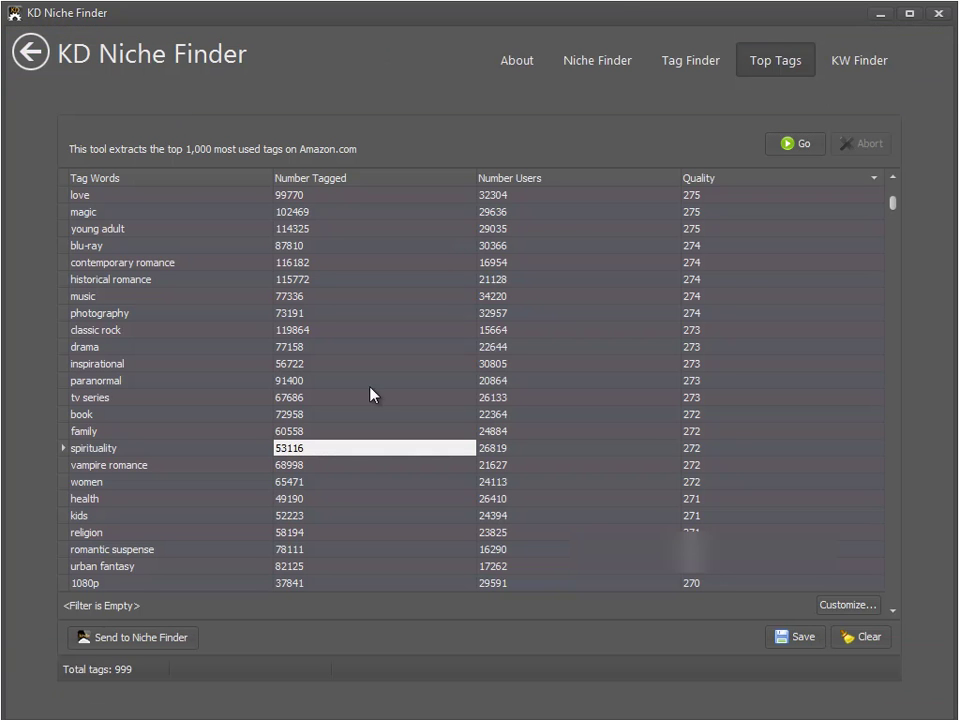
right_click(400, 54)
right_click(528, 65)
right_click(432, 712)
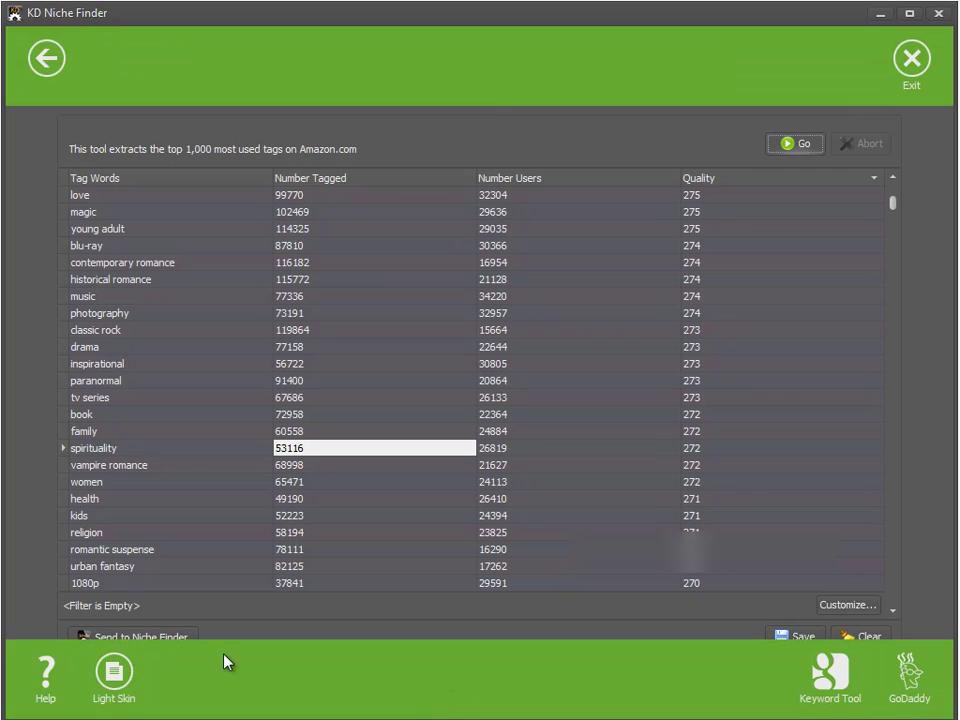
click(94, 677)
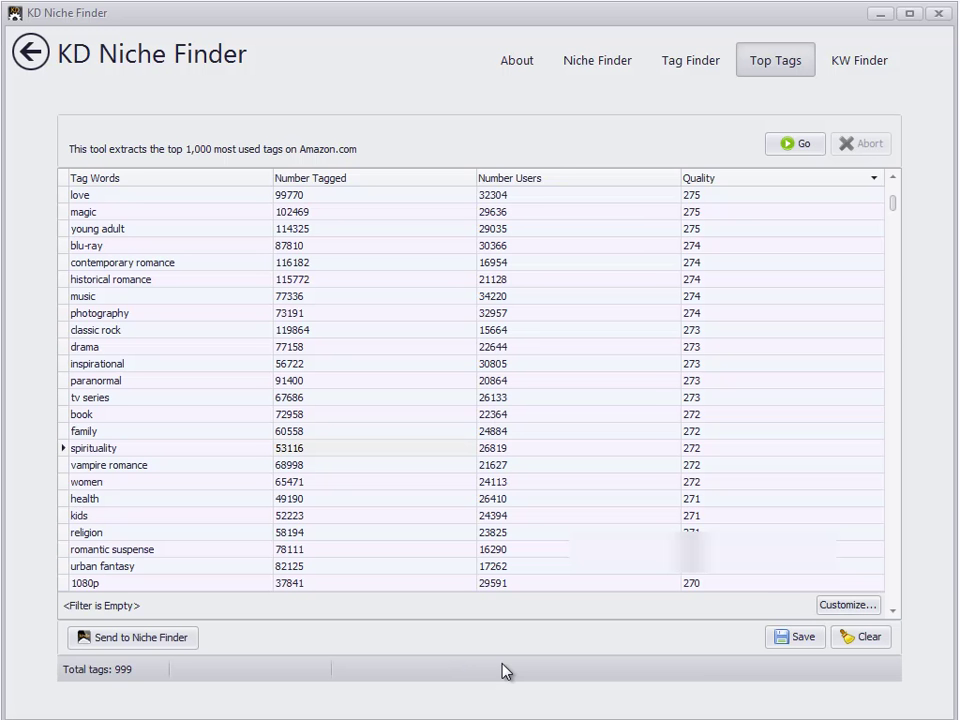
click(624, 63)
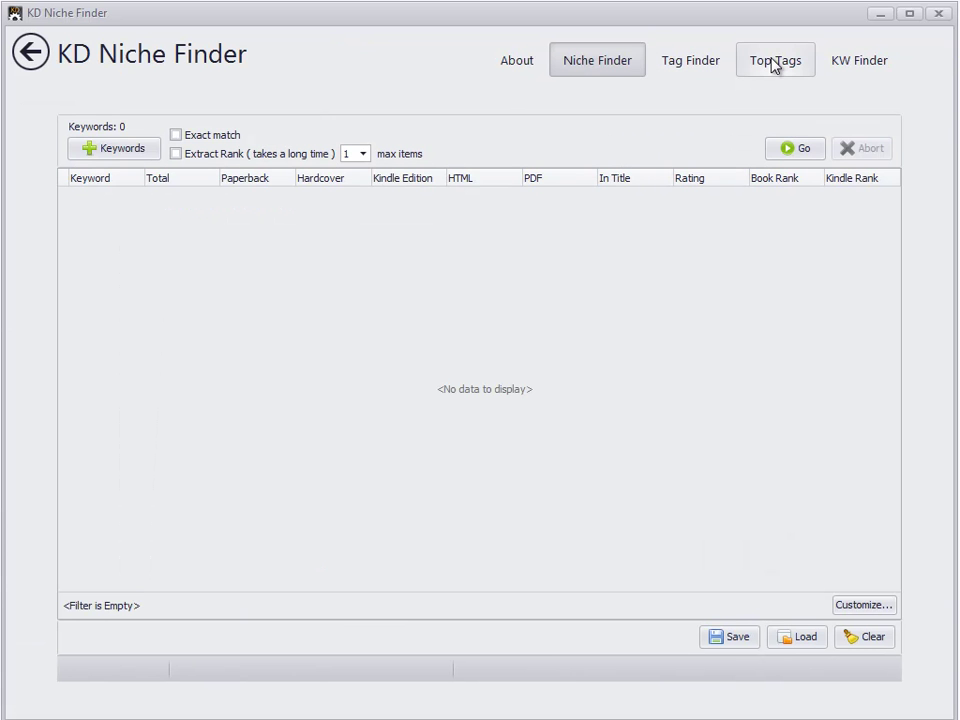
click(864, 64)
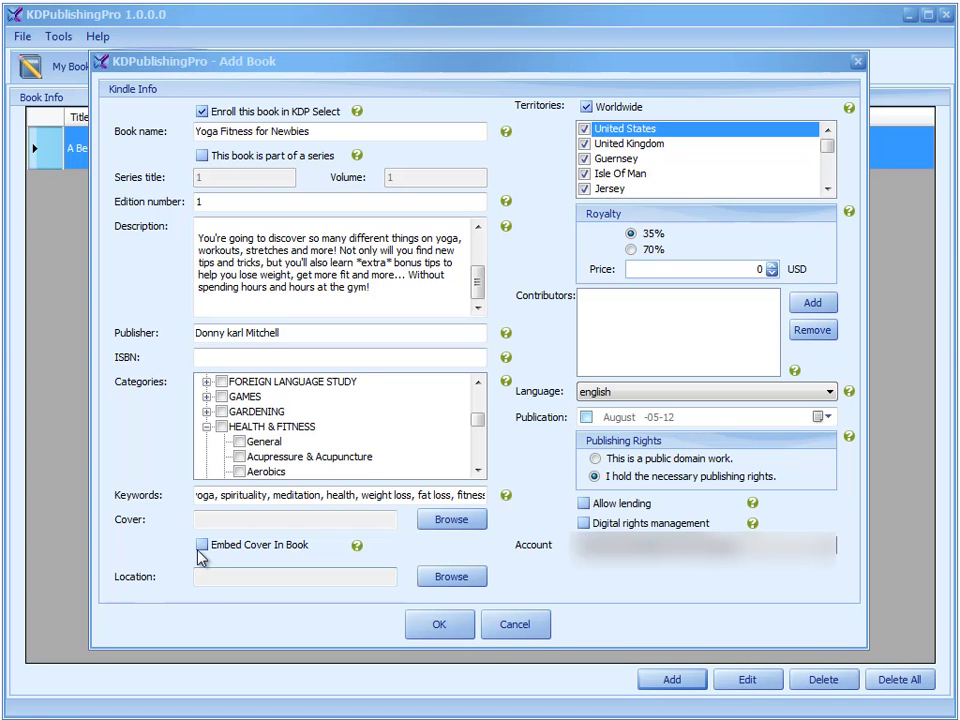
click(211, 520)
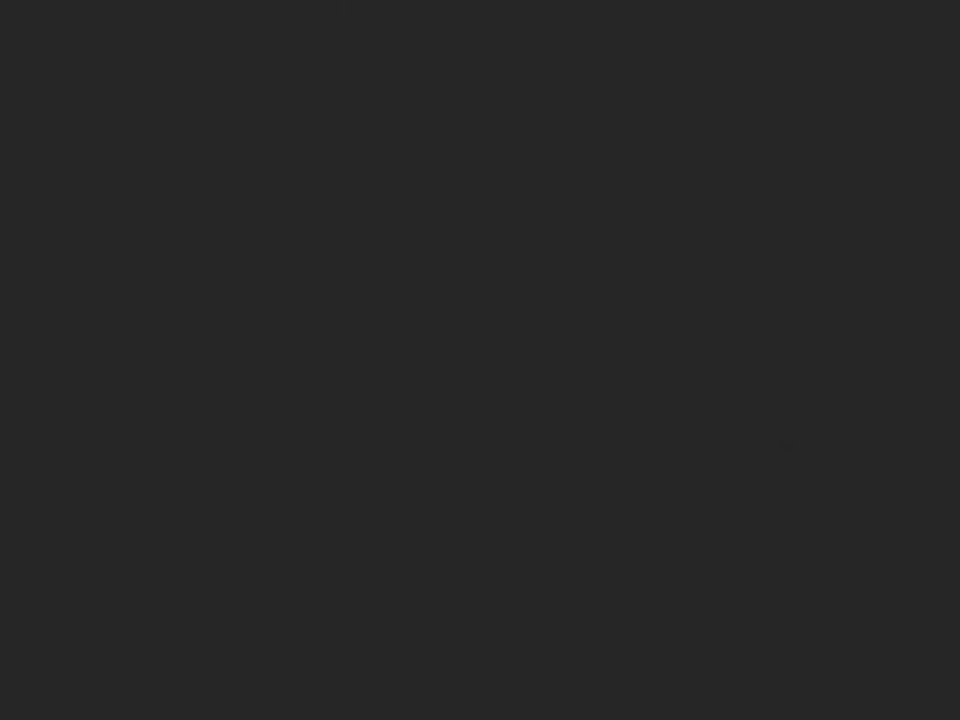
Create a blank white Photoshop document 625 pixels wide by 1000 pixels high
key(ctrl+n)
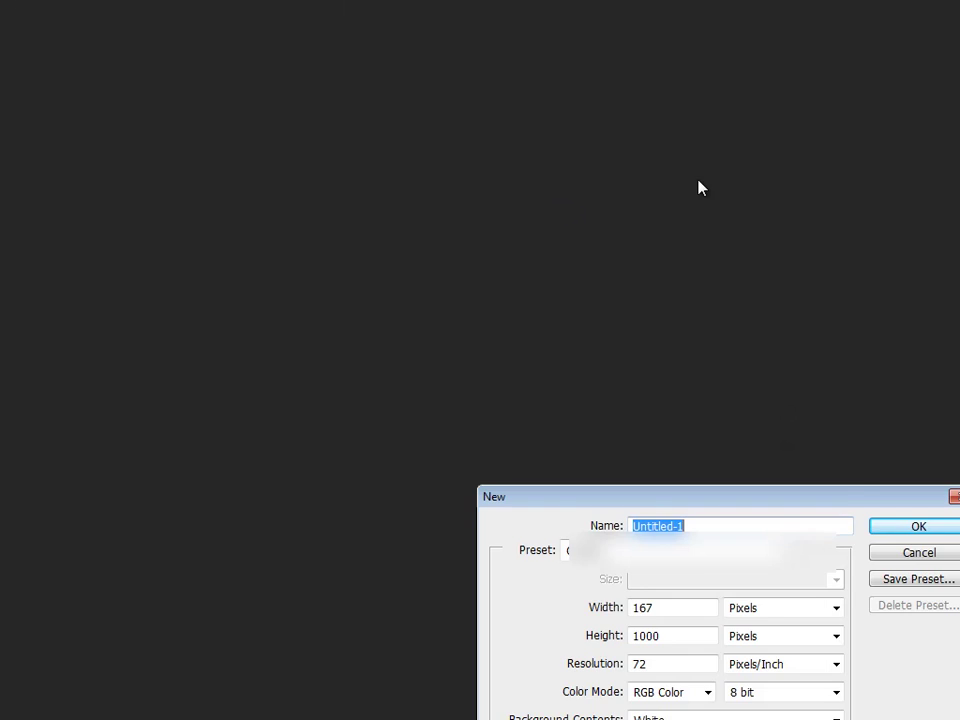
drag(829, 500, 574, 182)
double_click(396, 286)
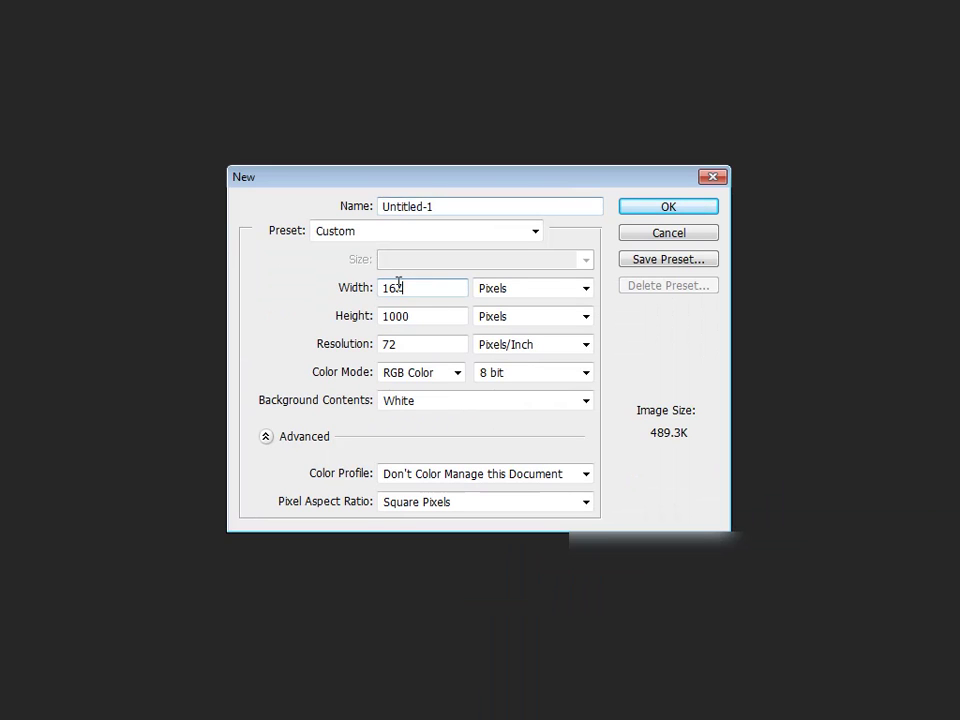
text(62)
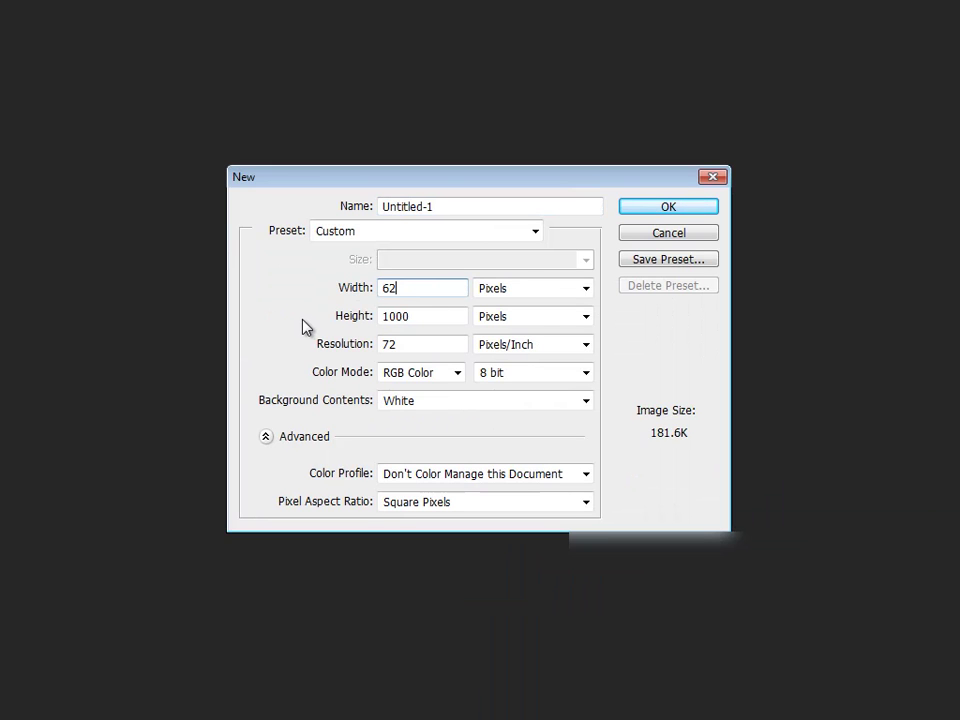
text(5)
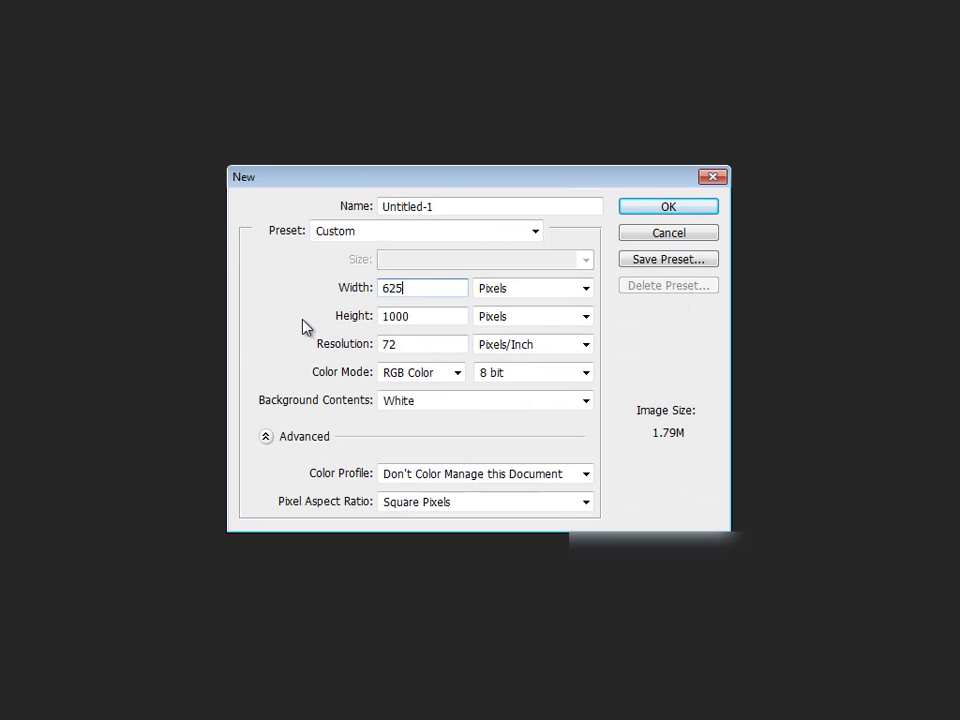
click(666, 207)
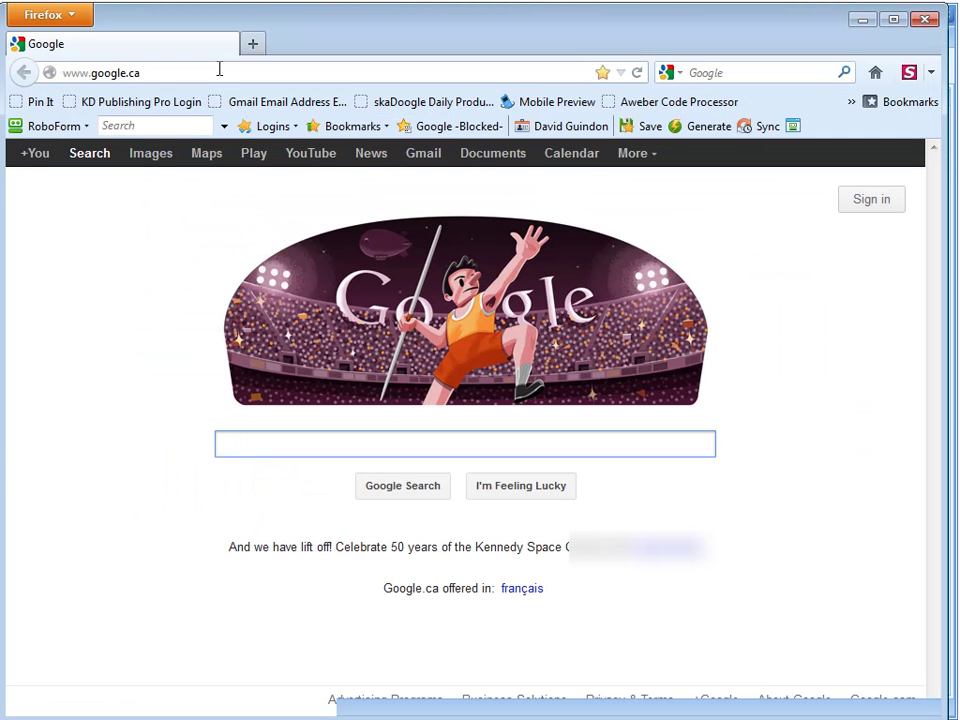
click(214, 70)
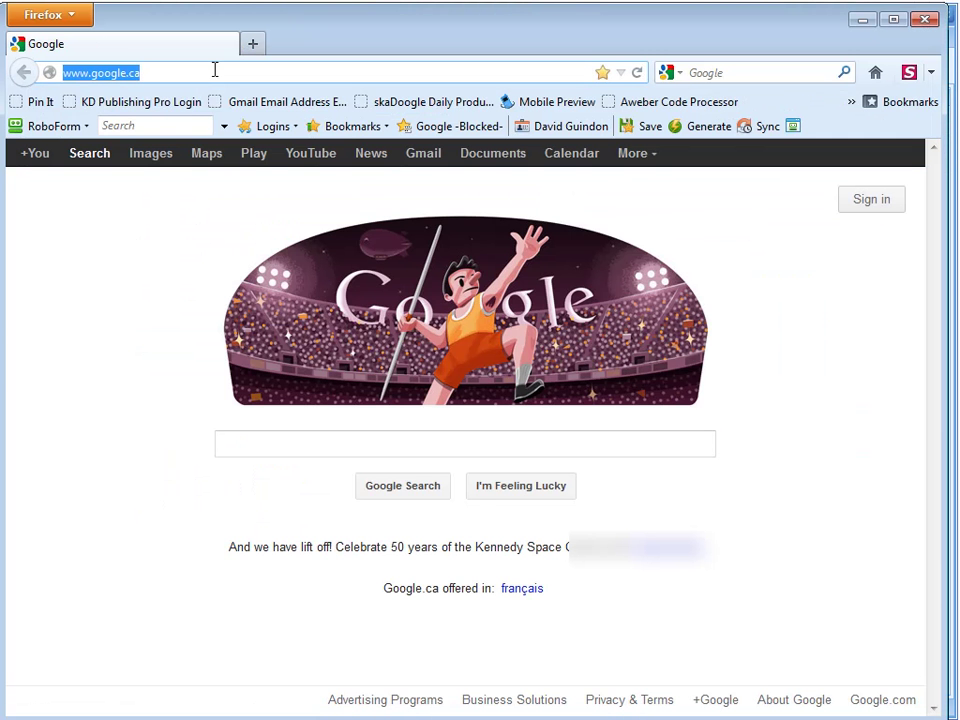
text(www.)
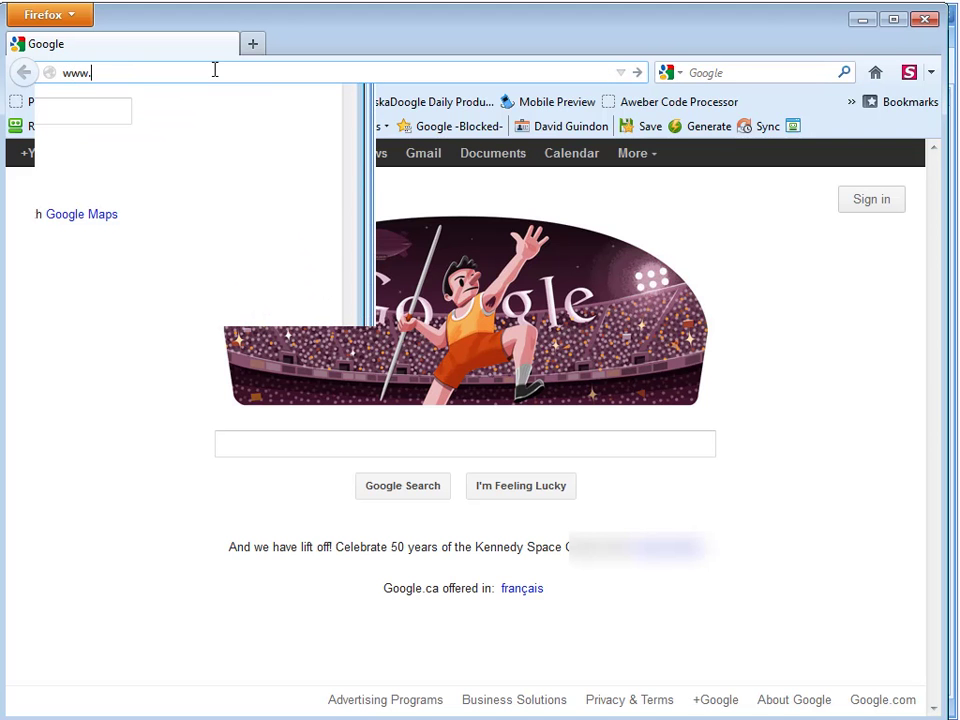
text(graphicr)
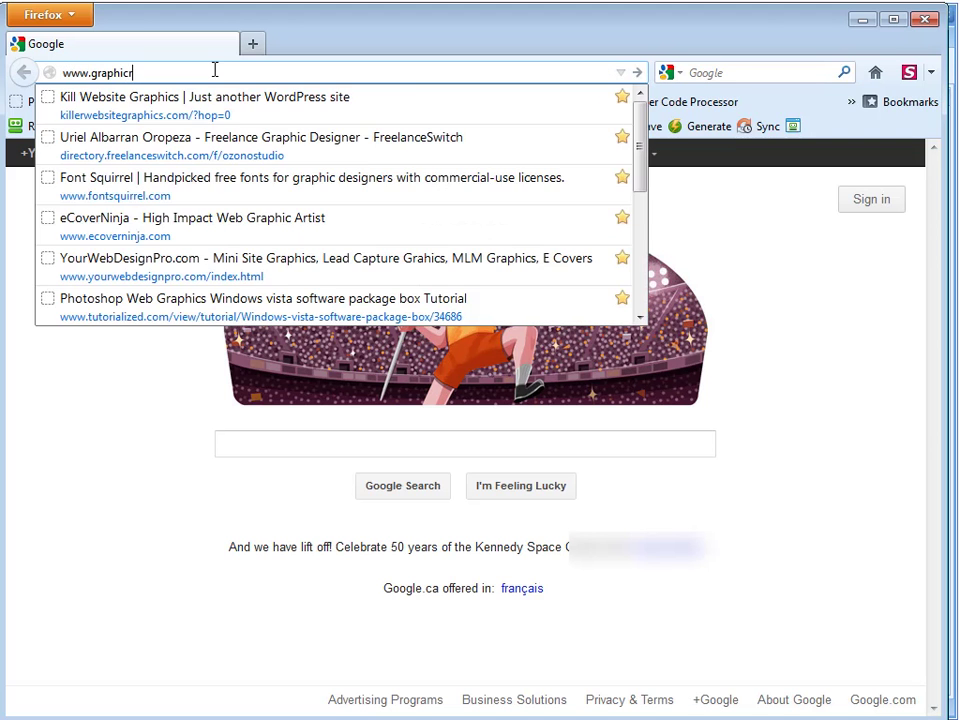
text(iv3er)
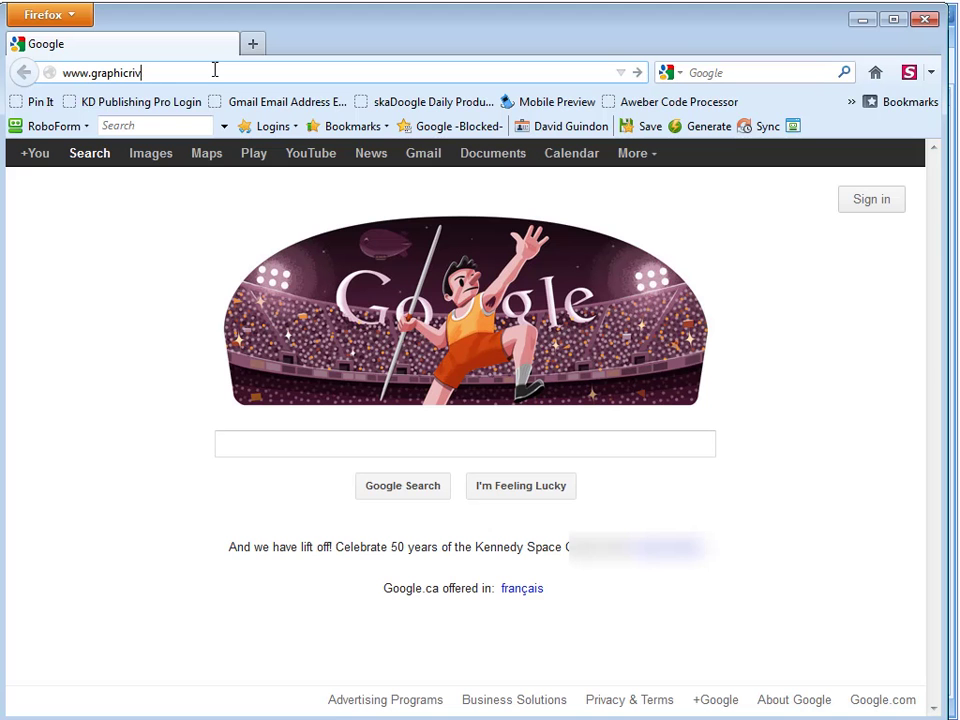
text(.net)
key(Return)
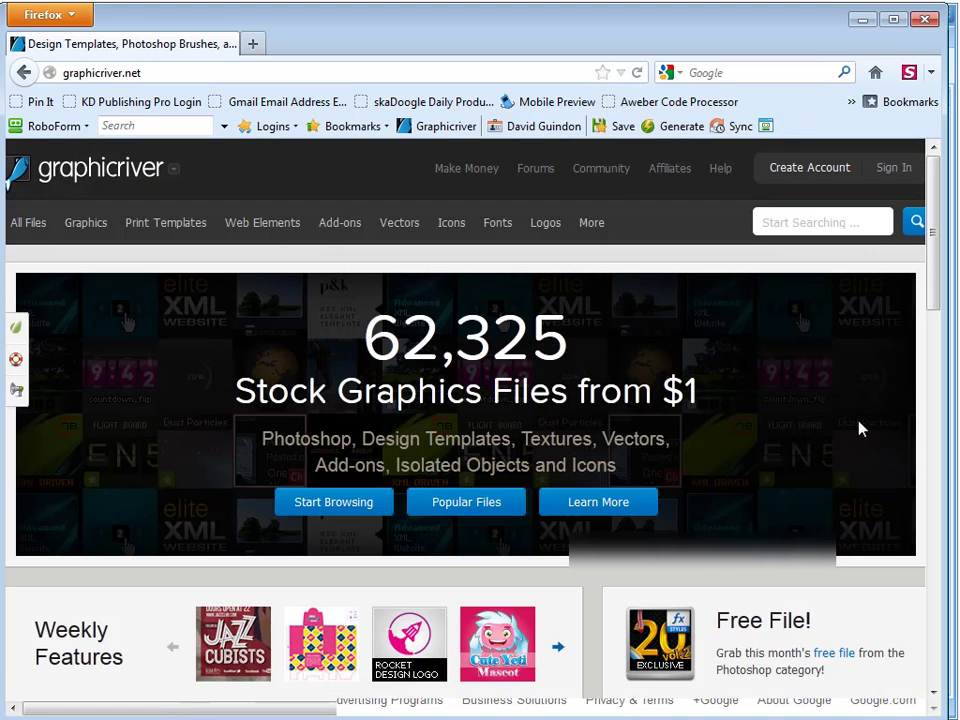
Scroll through GraphicRiver's New Items listing and look over the More menu
scroll(849, 470, down, 5)
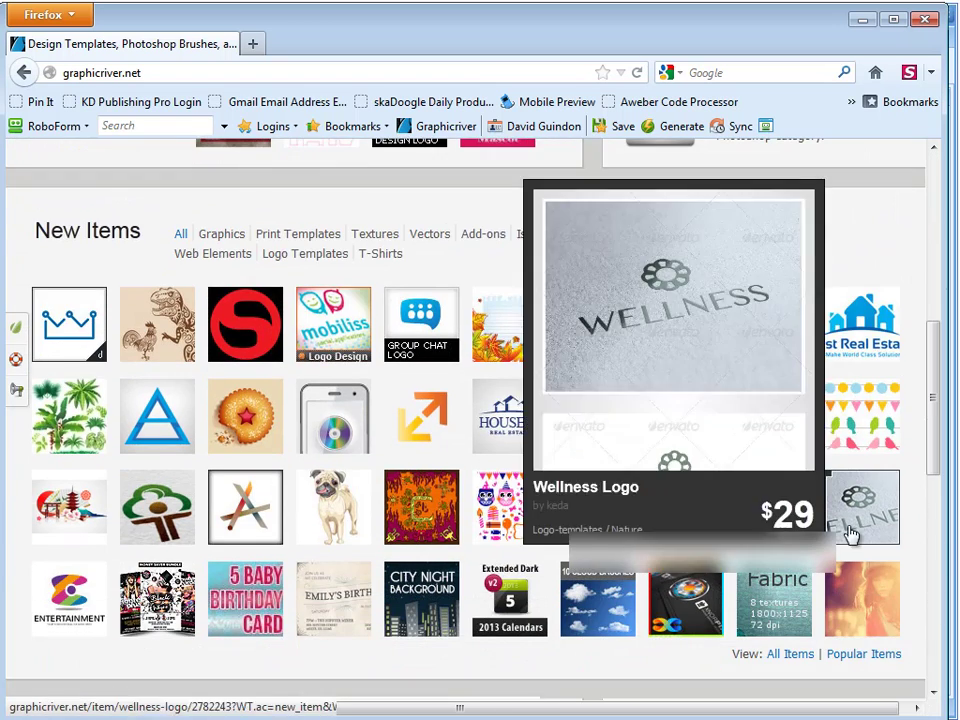
mouse_move(566, 528)
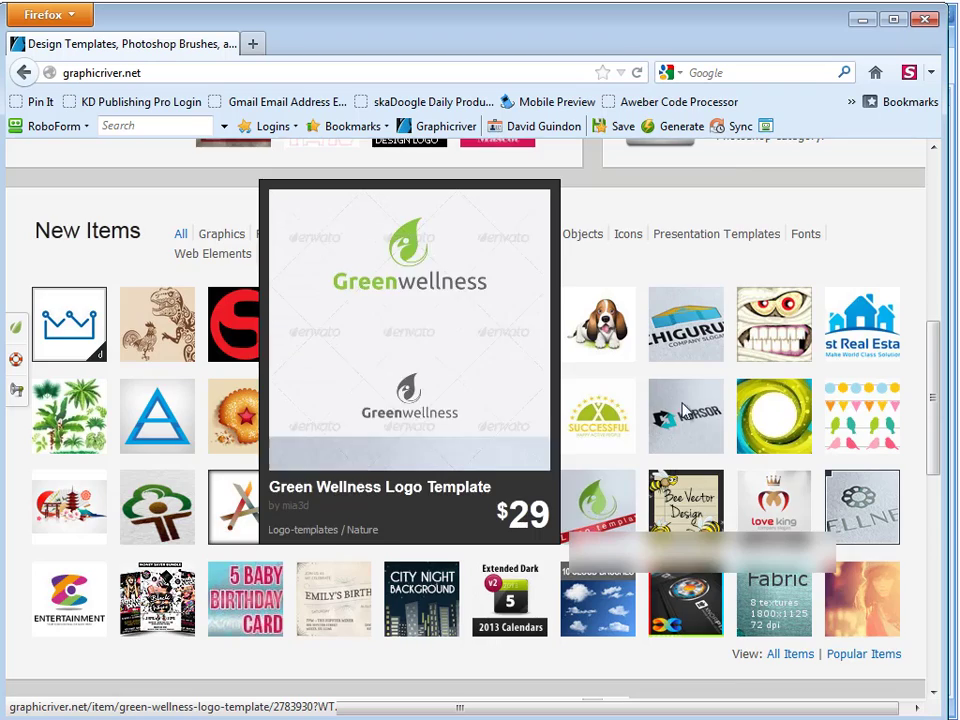
scroll(866, 300, up, 3)
scroll(826, 487, down, 1)
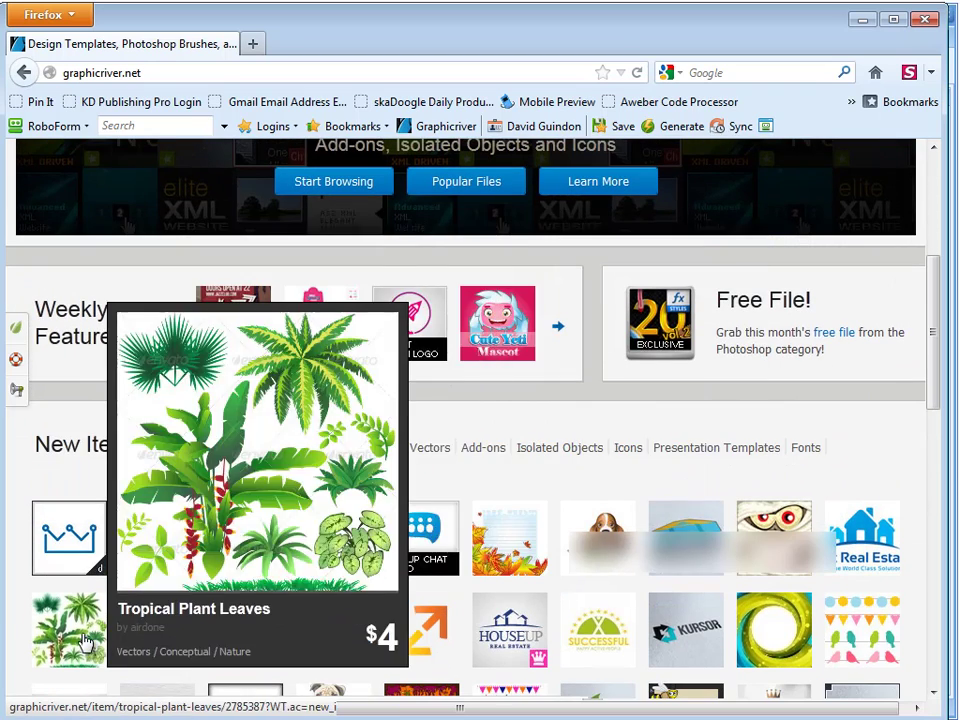
scroll(779, 452, down, 3)
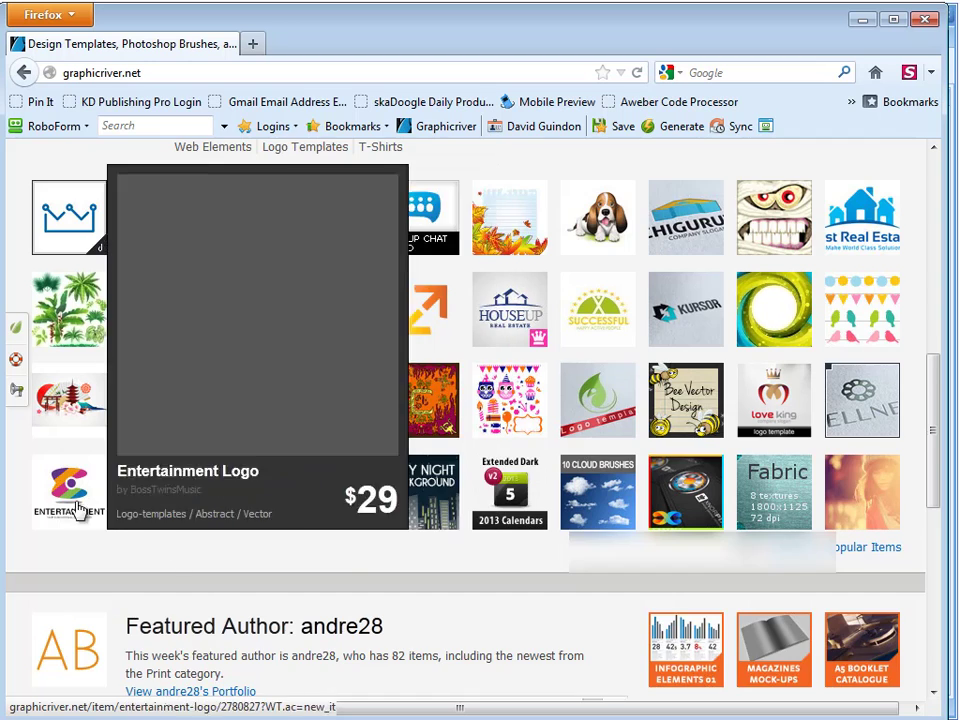
scroll(360, 574, down, 1)
scroll(480, 585, up, 3)
scroll(735, 399, up, 5)
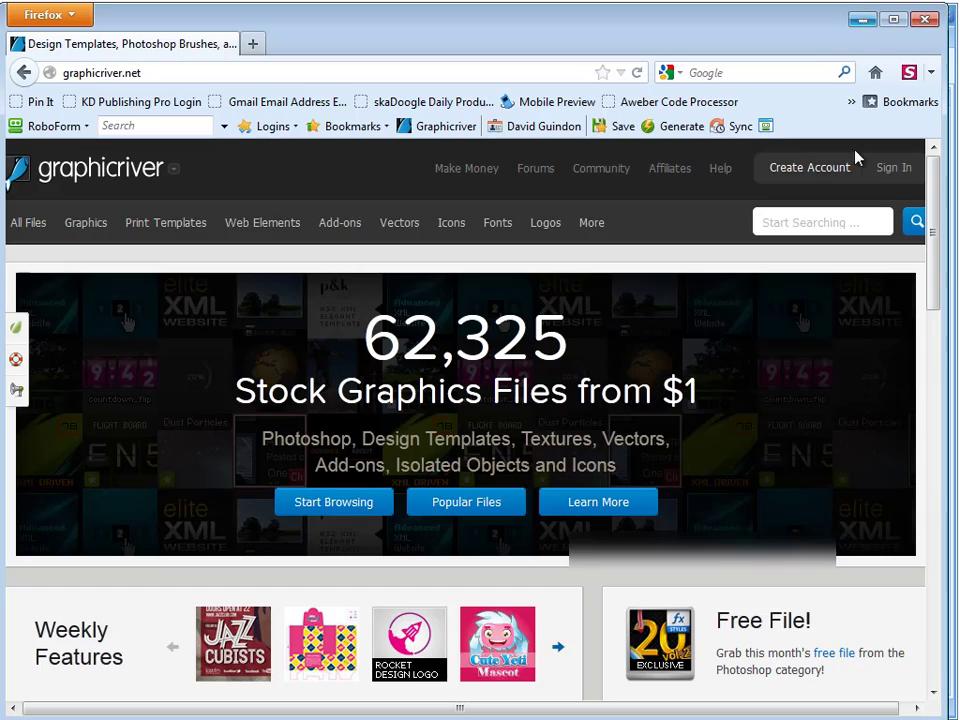
scroll(606, 664, down, 5)
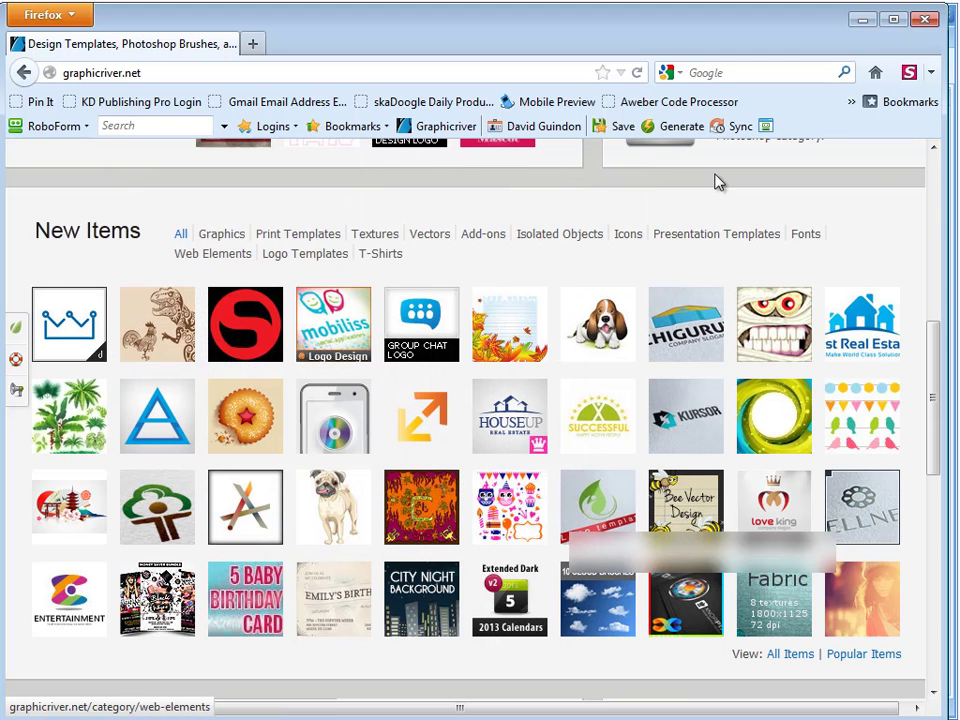
mouse_move(805, 343)
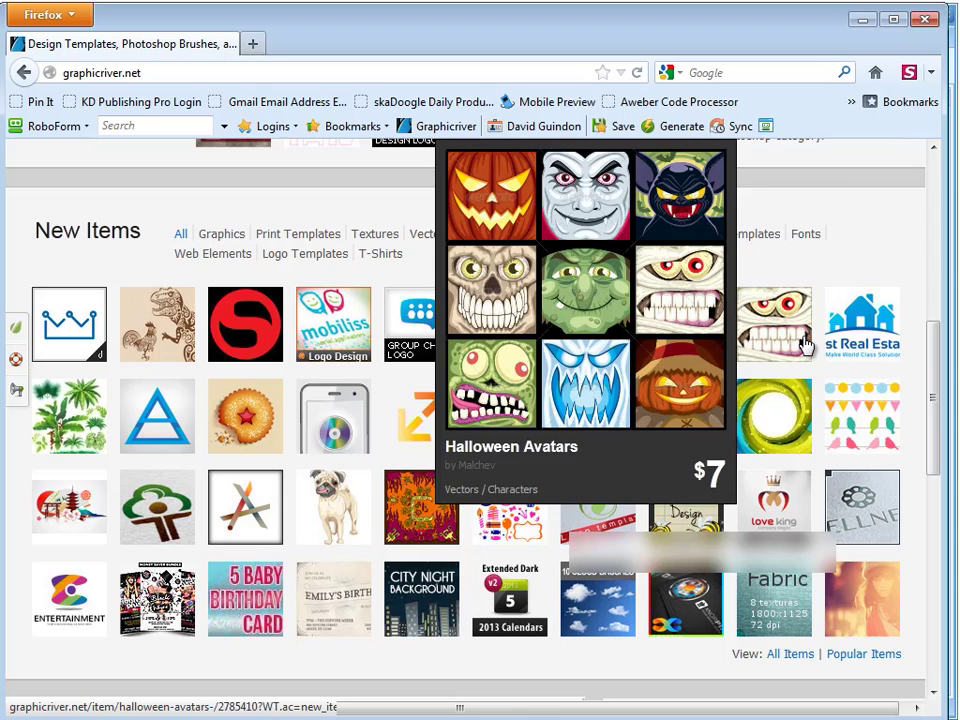
drag(930, 405, 936, 200)
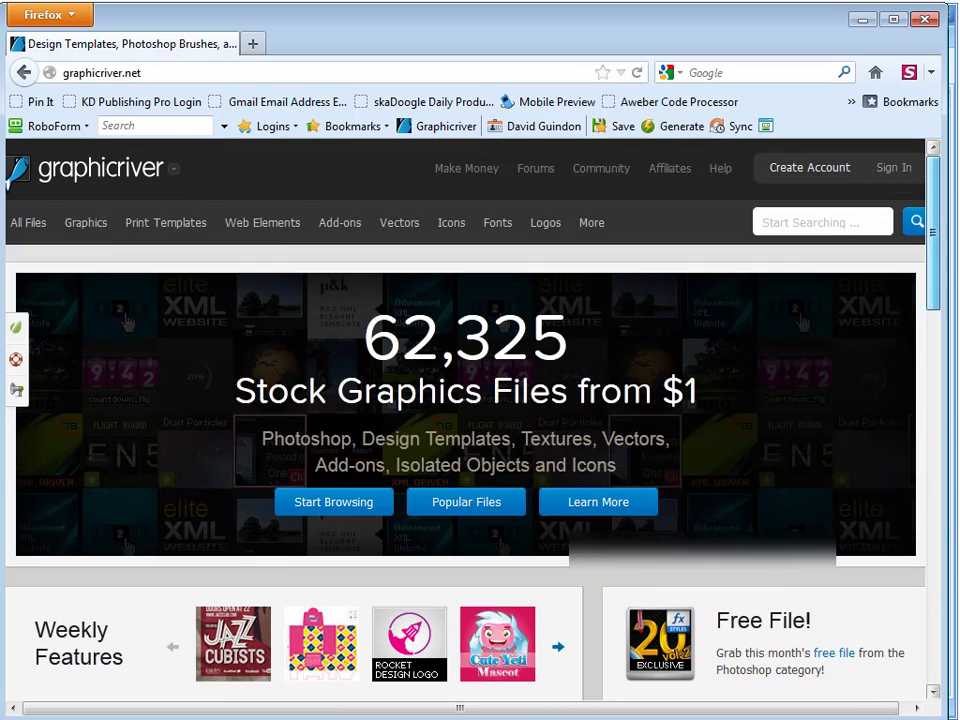
Browse GraphicRiver's categories to Graphics > Backgrounds > Abstract, then minimize Firefox
mouse_move(580, 238)
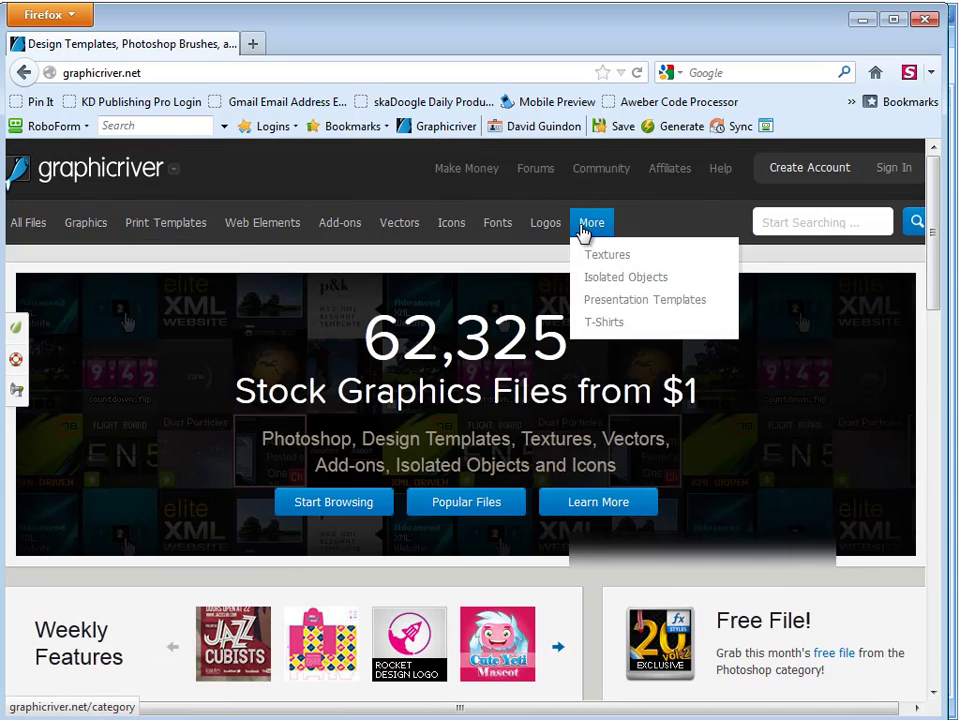
mouse_move(14, 234)
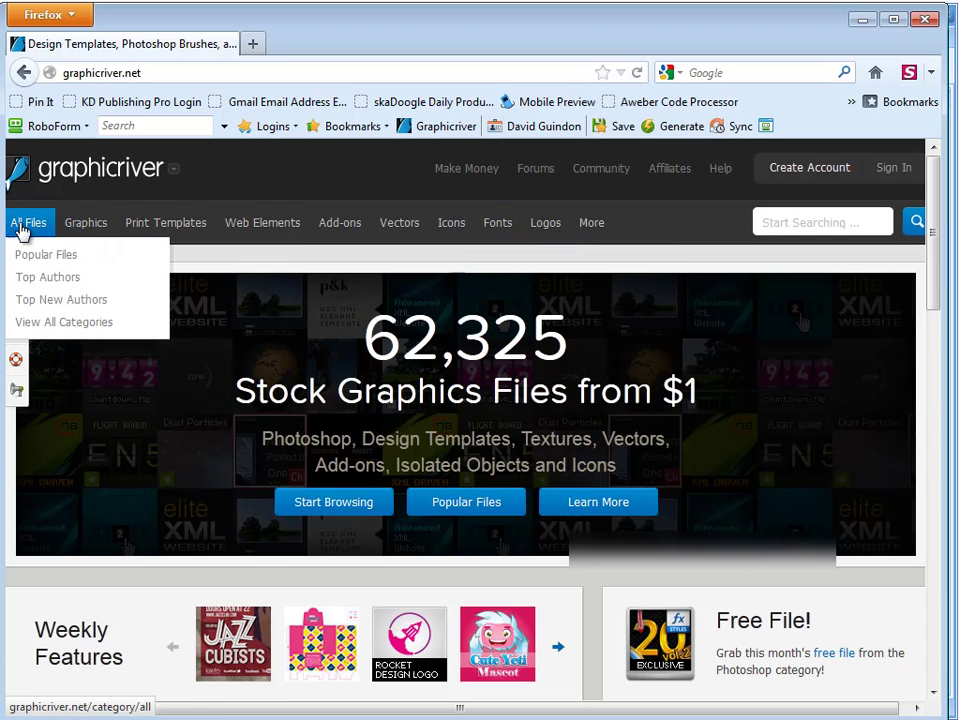
click(58, 324)
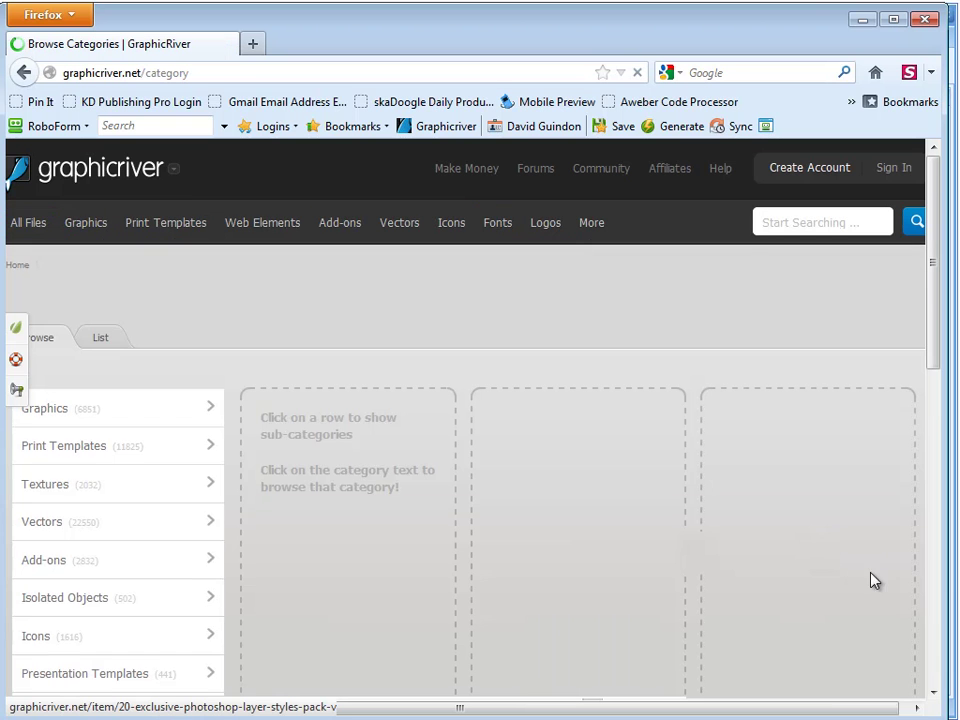
scroll(426, 583, down, 2)
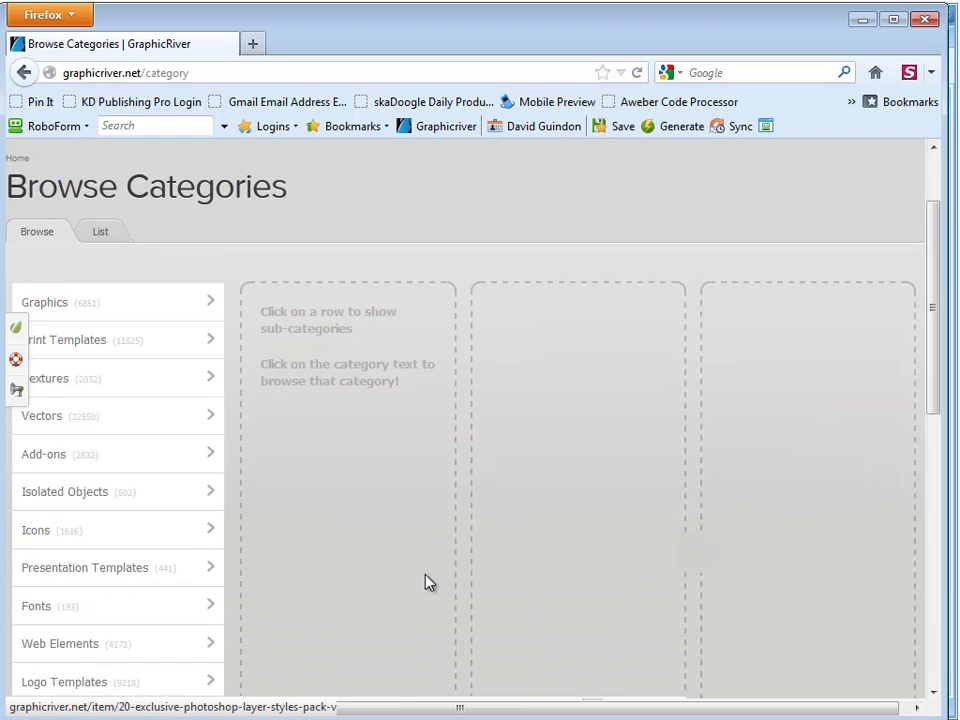
click(129, 325)
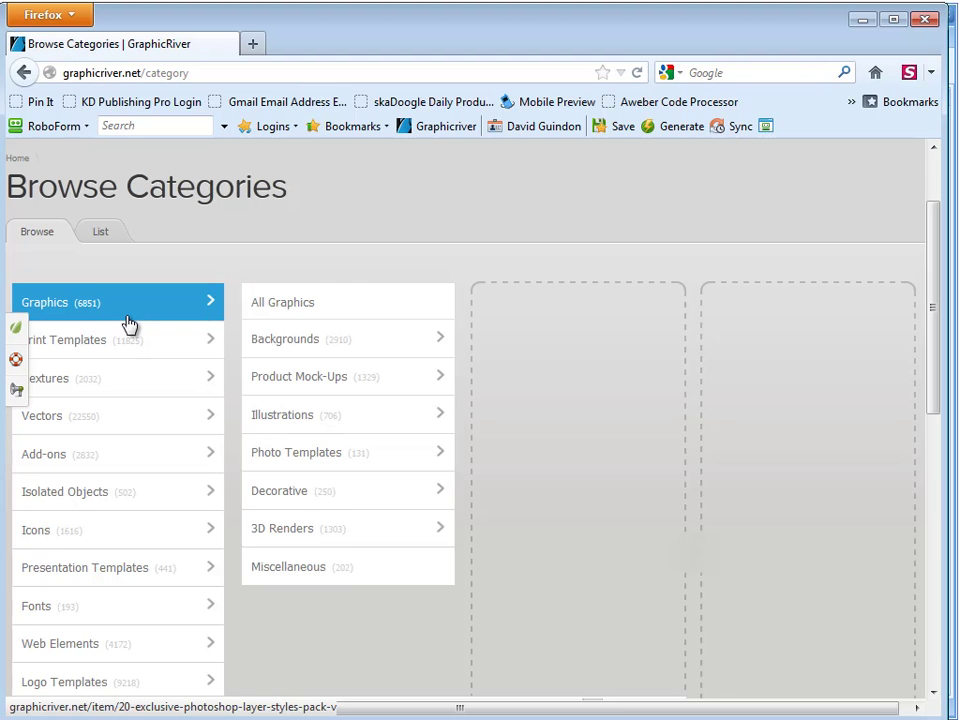
click(341, 341)
click(514, 342)
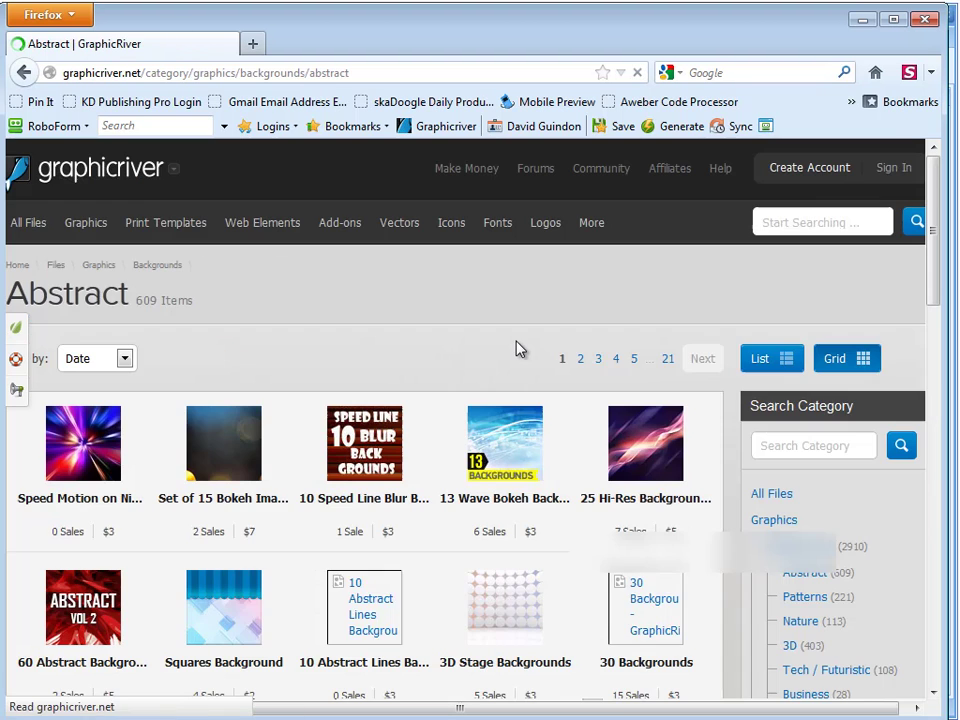
scroll(533, 520, down, 4)
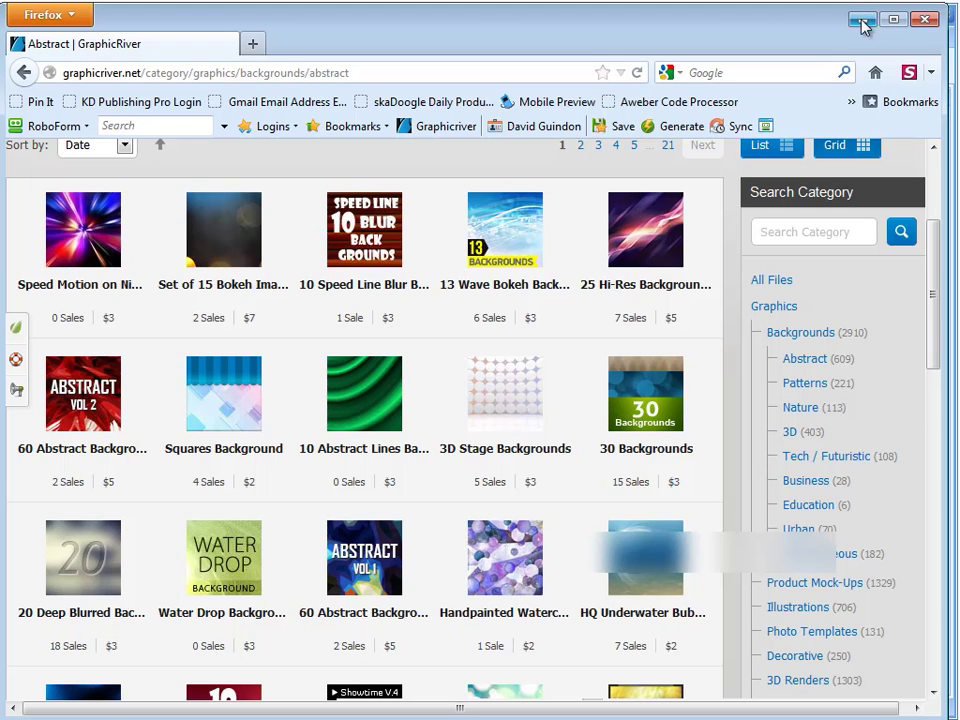
scroll(724, 589, up, 4)
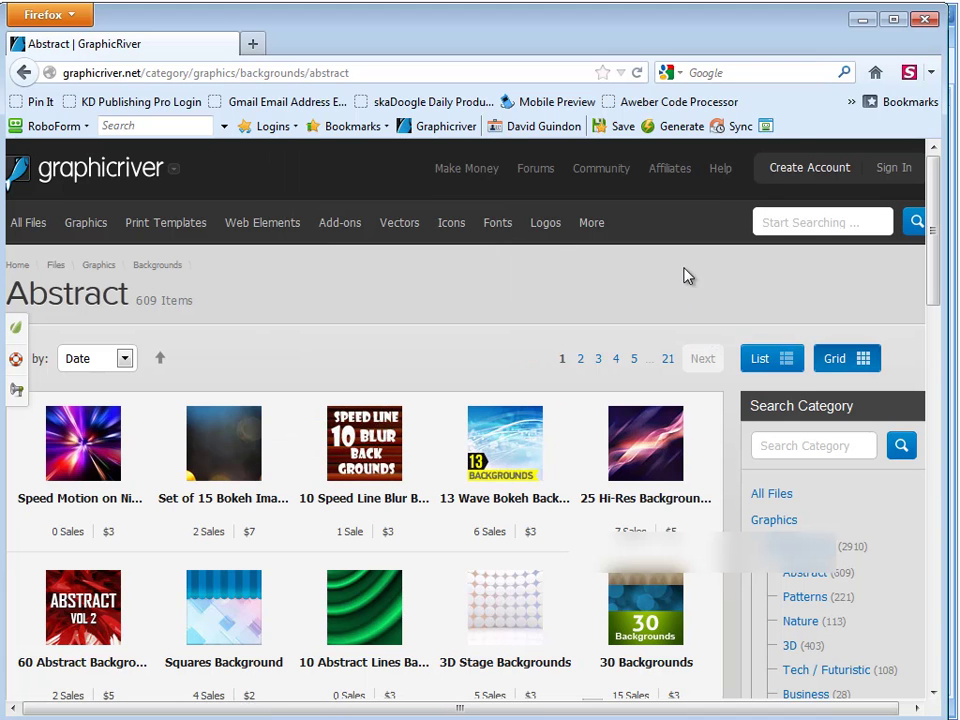
click(862, 21)
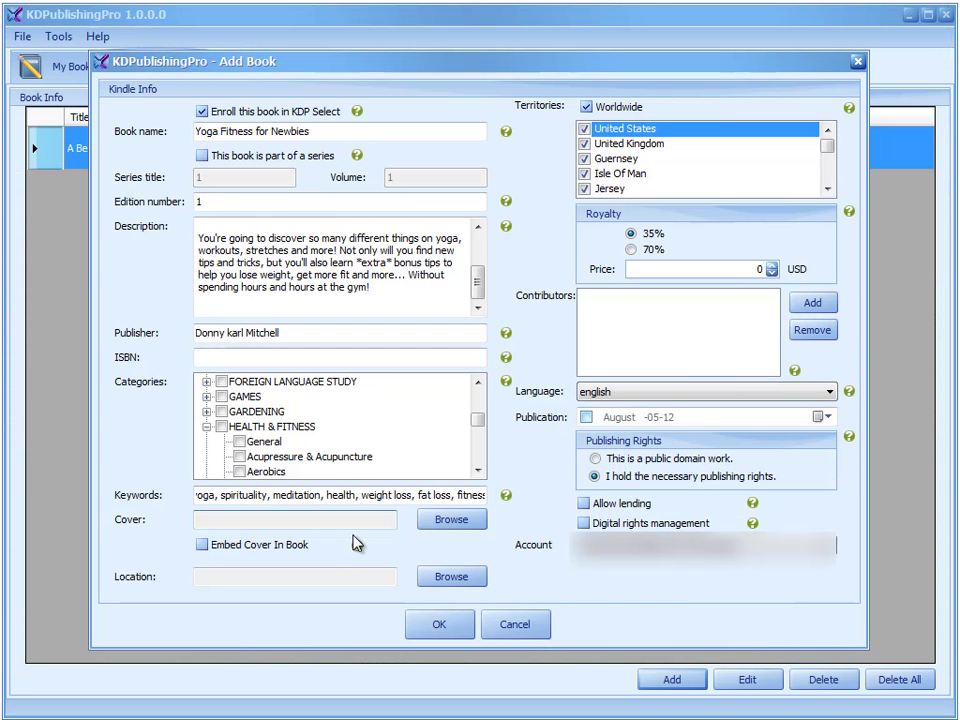
Tick Embed Cover In Book in the Add Book form
click(204, 548)
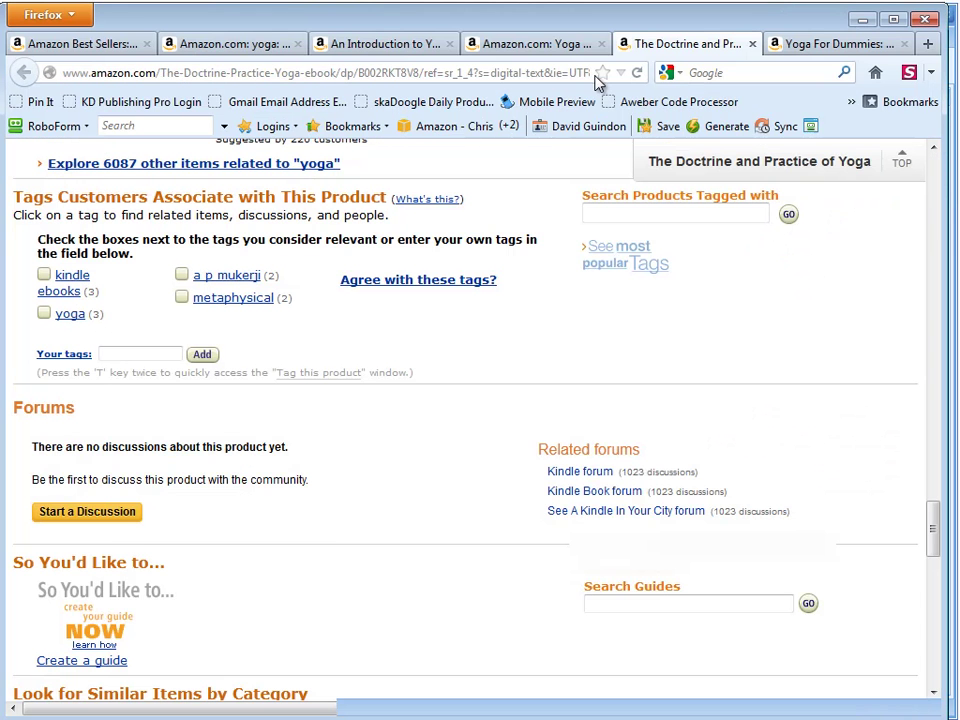
Preview The Doctrine and Practice of Yoga cover via Look Inside, then minimize both Firefox windows
drag(932, 530, 932, 150)
click(200, 355)
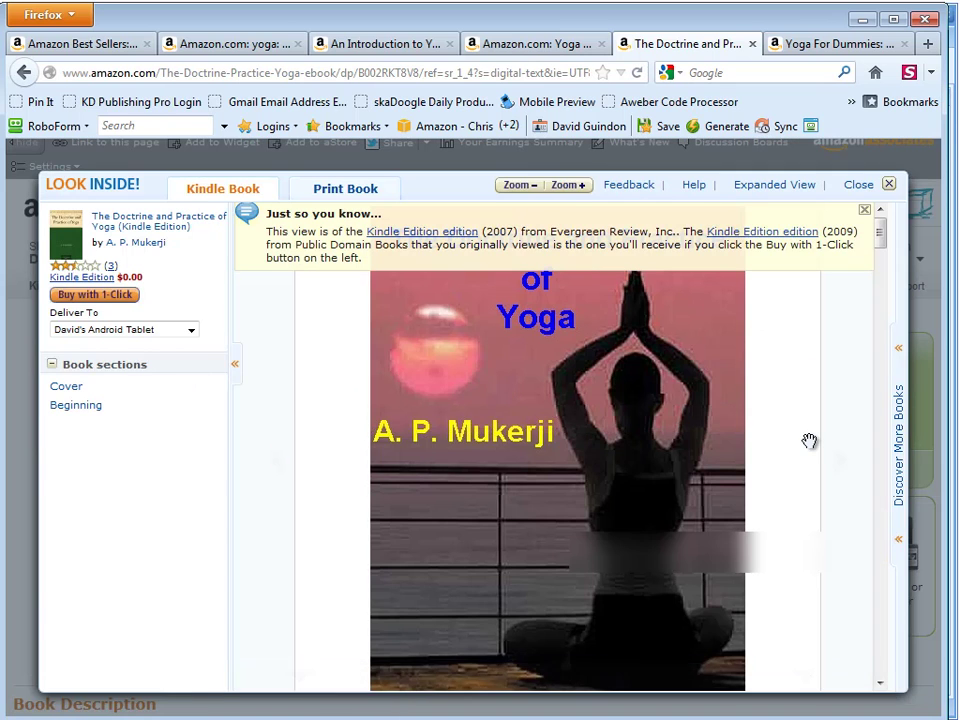
mouse_move(881, 240)
mouse_down()
mouse_move(892, 300)
mouse_move(893, 240)
mouse_move(879, 538)
mouse_move(896, 236)
mouse_up()
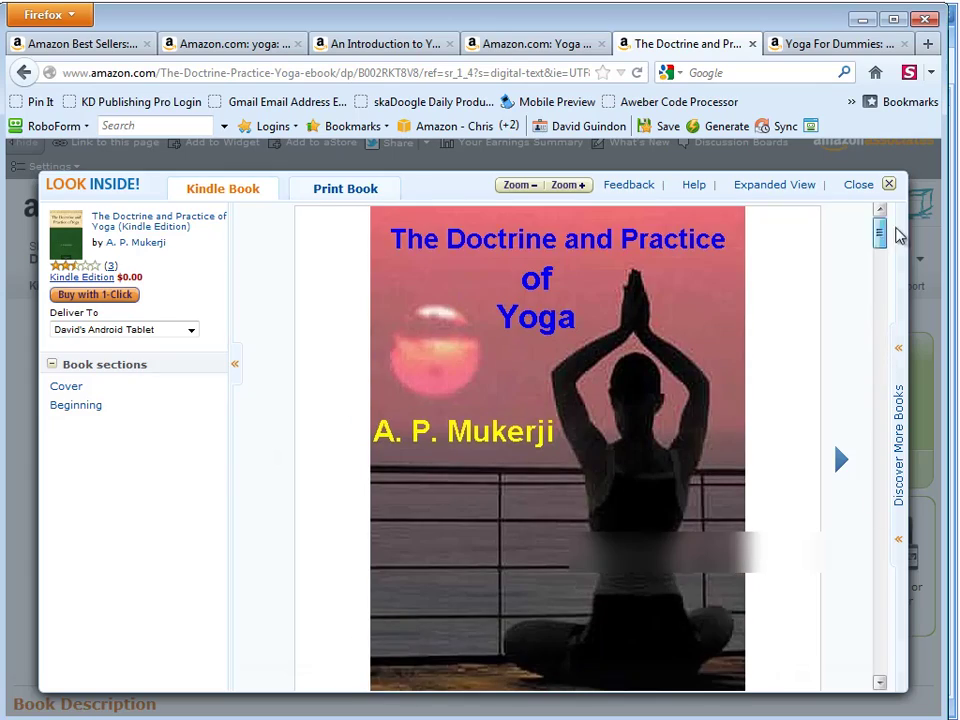
click(862, 18)
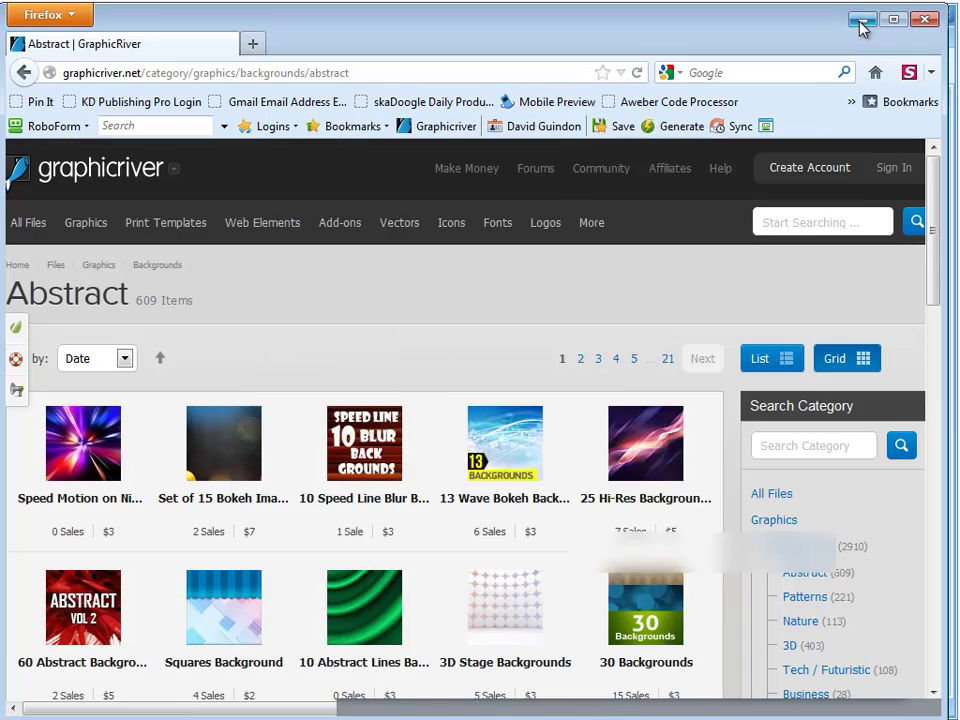
click(859, 20)
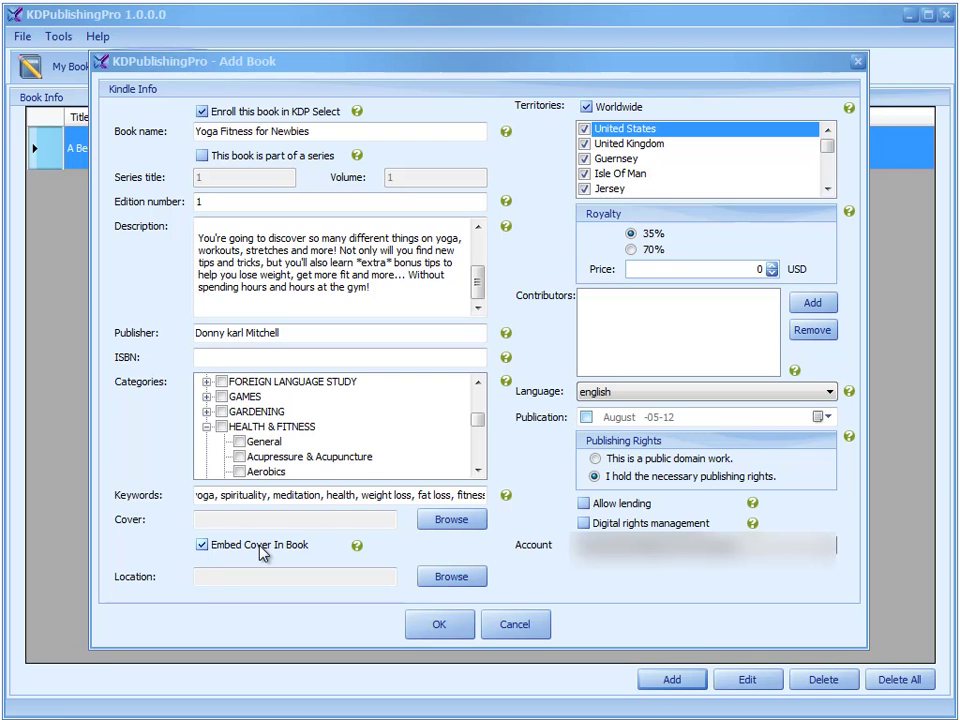
Untick Embed Cover In Book and set Location to Yoga Fitness for Newbies.doc
click(204, 546)
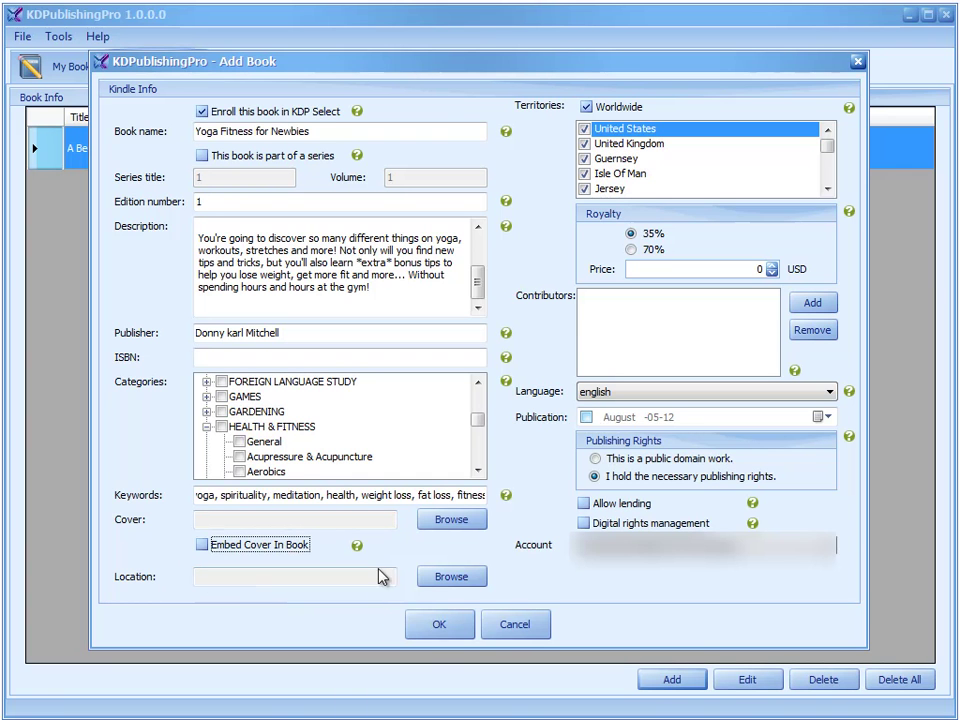
click(474, 576)
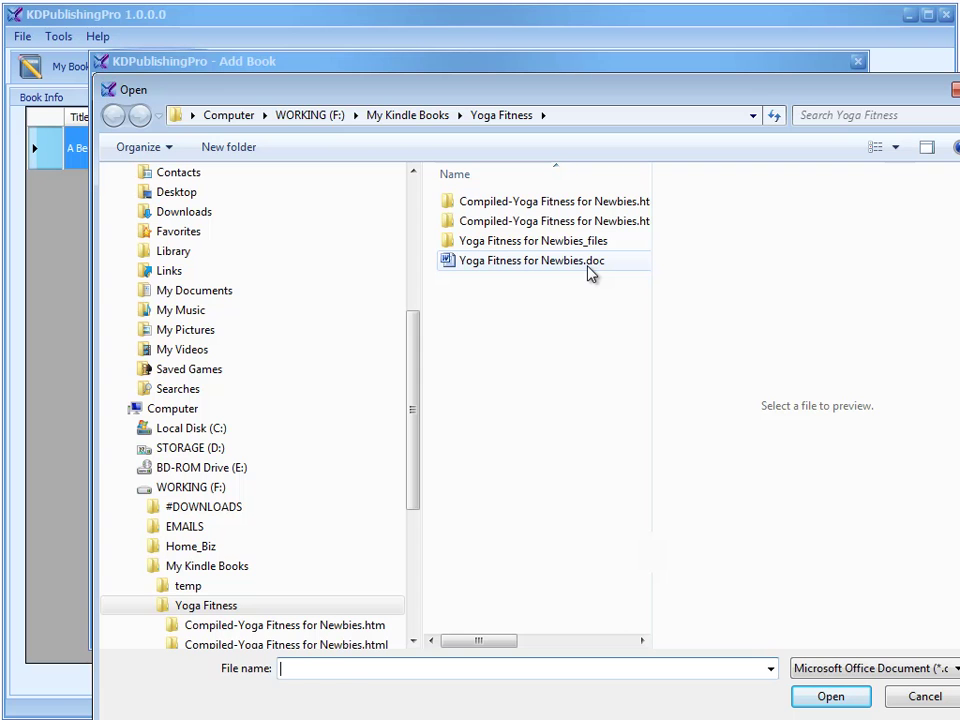
double_click(591, 262)
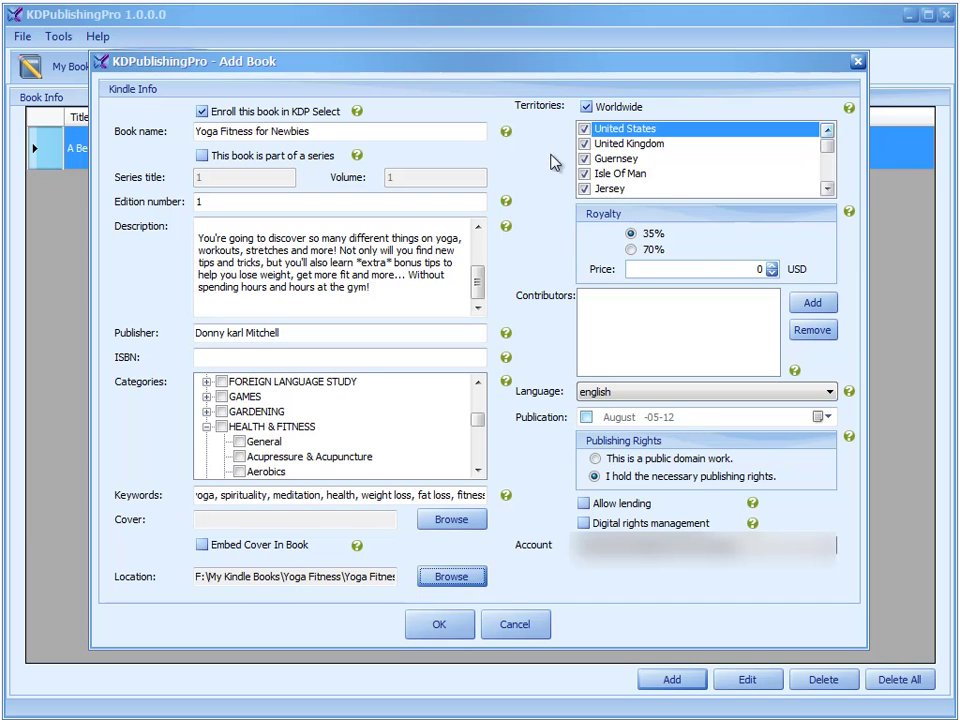
Keep Worldwide sales territories and enter a list price of 3.06 USD
click(587, 107)
click(587, 107)
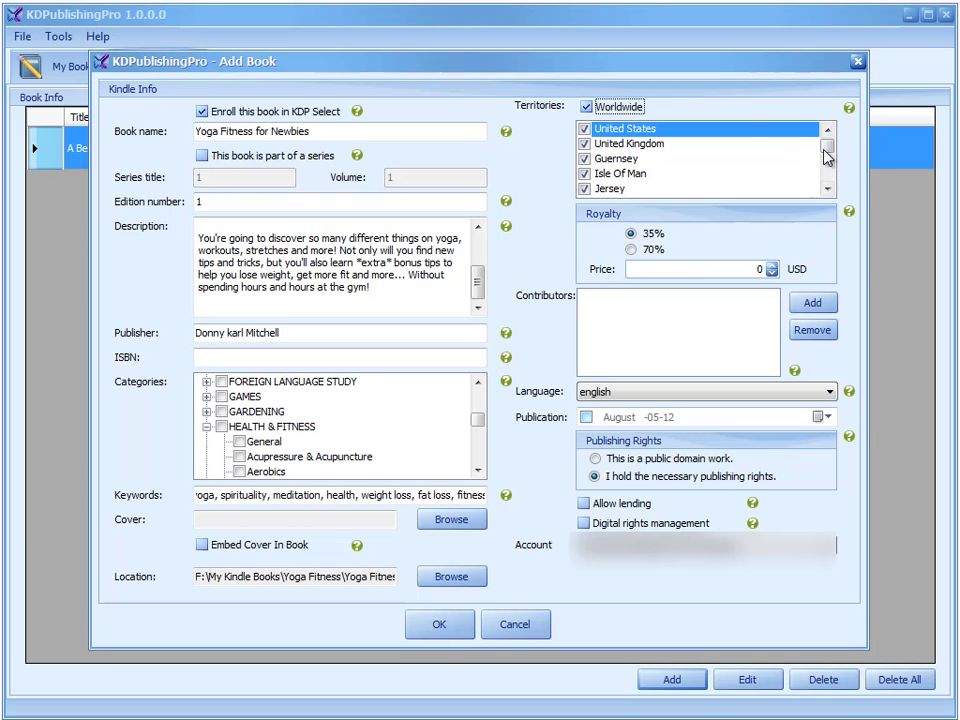
mouse_move(827, 145)
mouse_down()
mouse_move(835, 178)
mouse_move(827, 146)
mouse_up()
double_click(756, 268)
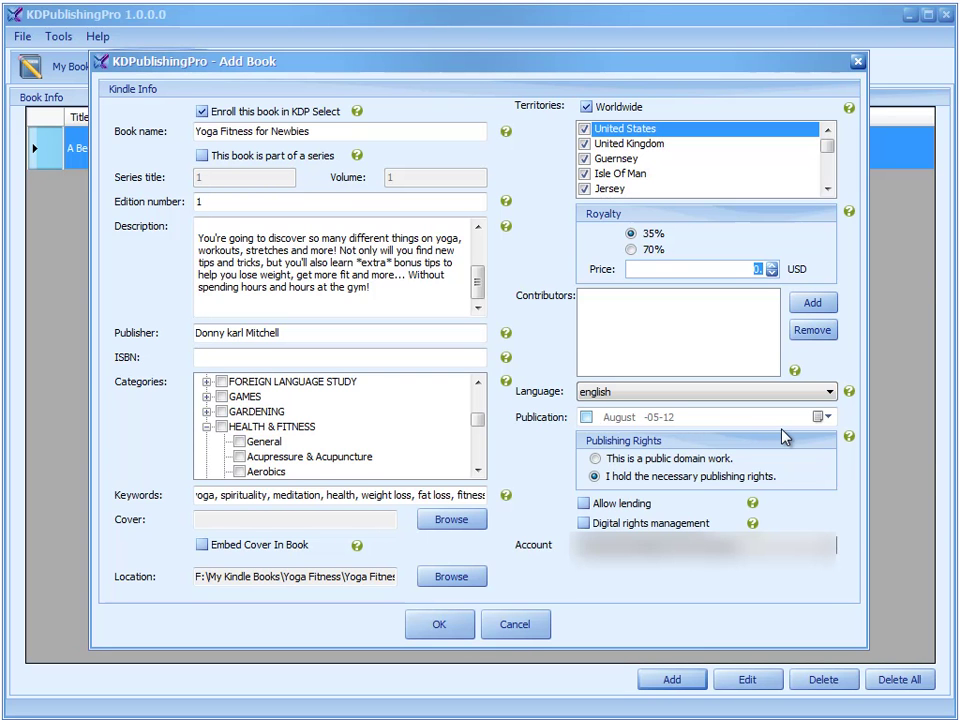
text(1.99)
key(BackSpace)
key(BackSpace)
key(BackSpace)
key(BackSpace)
text(3.06)
Select the 70% royalty option
click(633, 249)
click(632, 233)
click(650, 249)
Revert to 35% royalty and highlight the 70% option's $2.99–$9.99 USD range in the help page
click(656, 235)
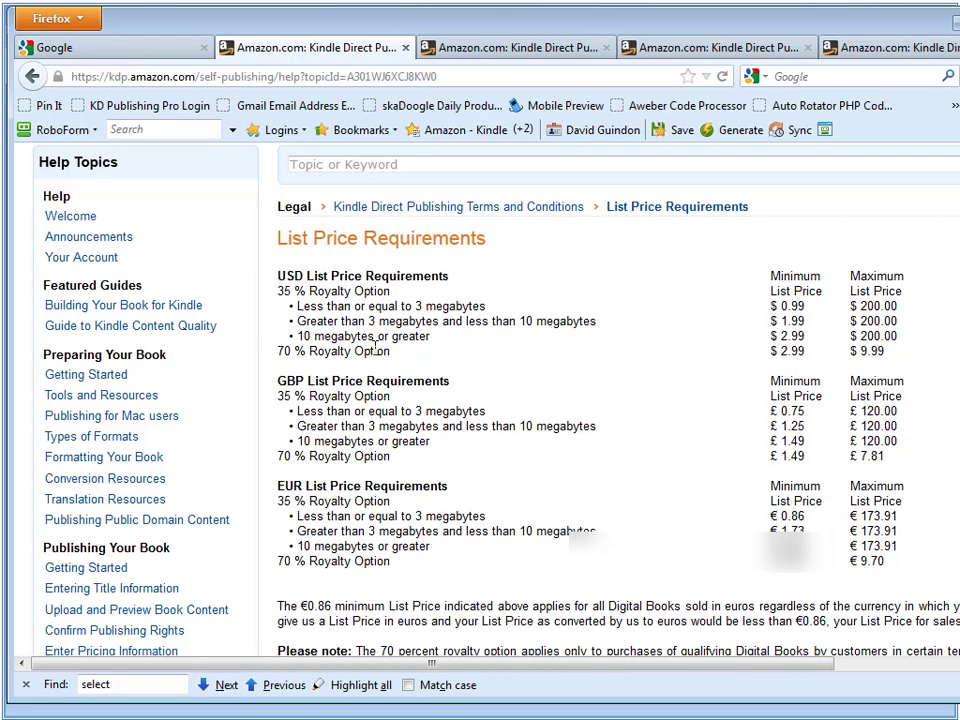
drag(392, 352, 275, 352)
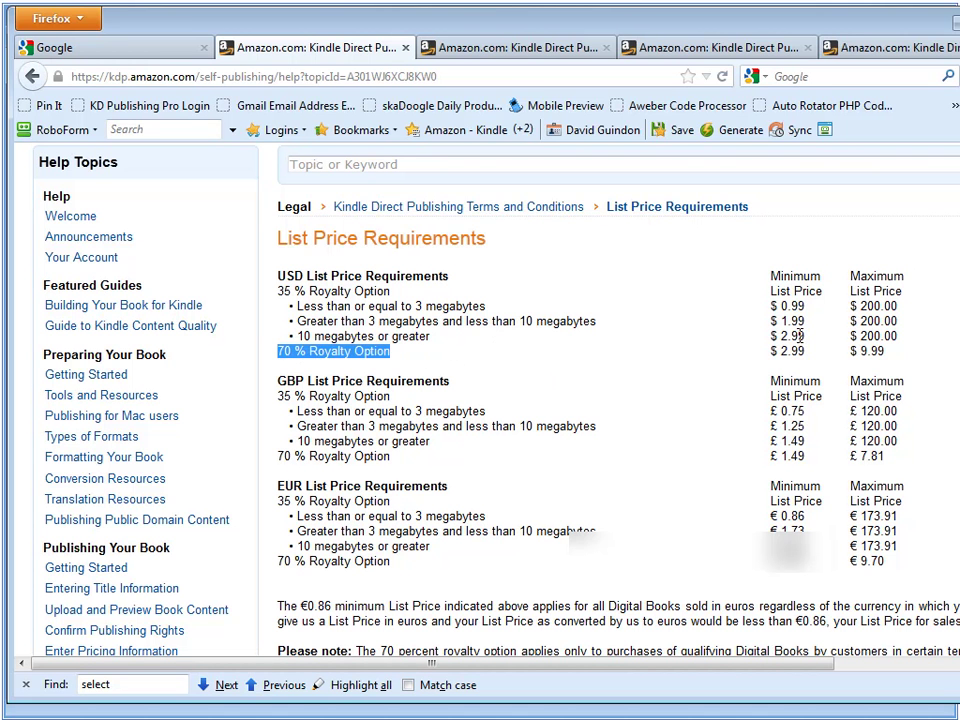
drag(806, 351, 781, 351)
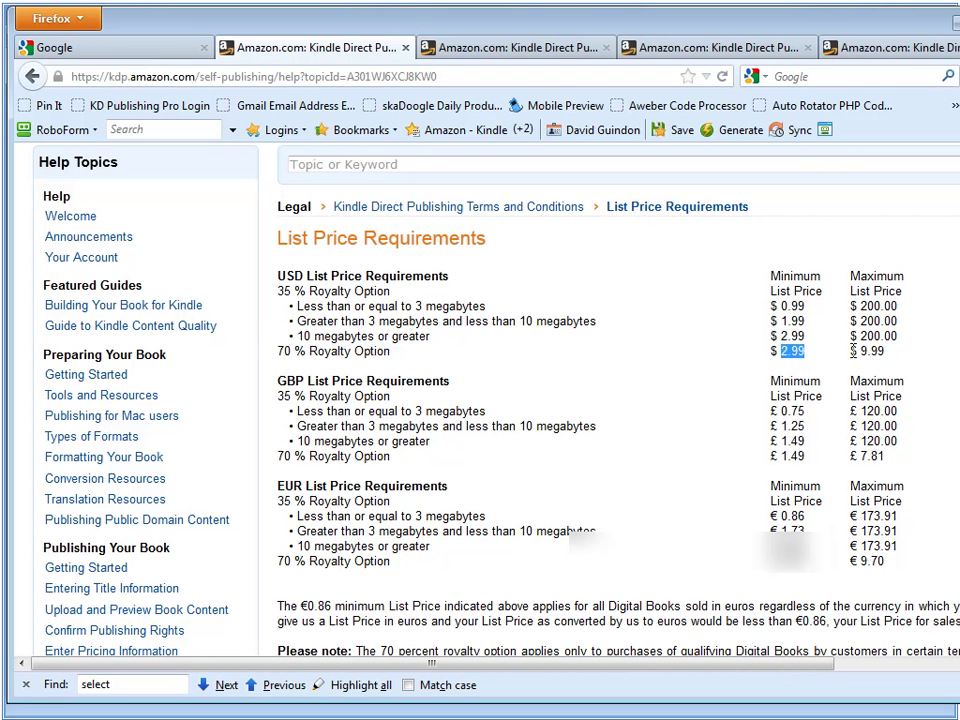
drag(889, 356, 859, 352)
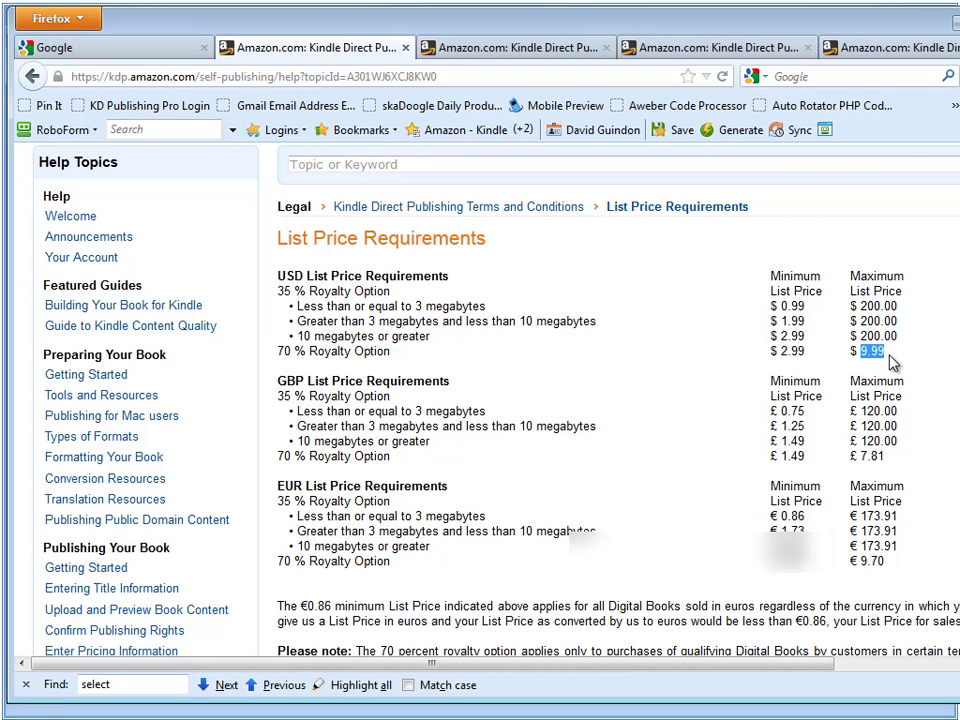
drag(300, 285, 285, 290)
click(450, 358)
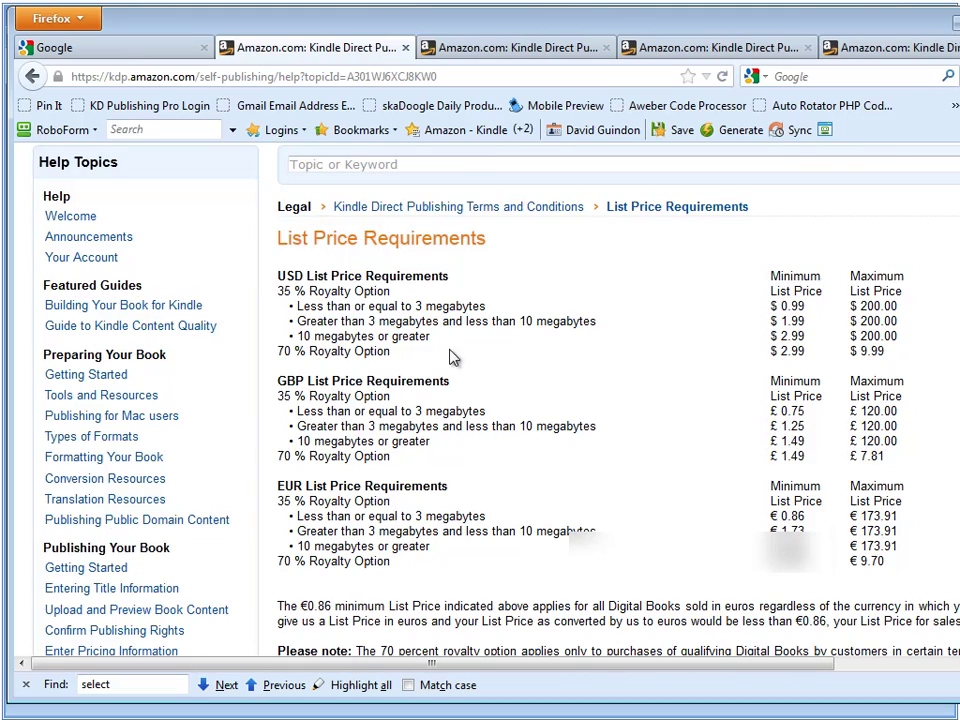
scroll(570, 514, down, 4)
scroll(572, 512, up, 4)
scroll(573, 512, down, 2)
drag(703, 665, 917, 651)
Open the Pricing Page help article and study the List Price term in the royalty formula
click(891, 544)
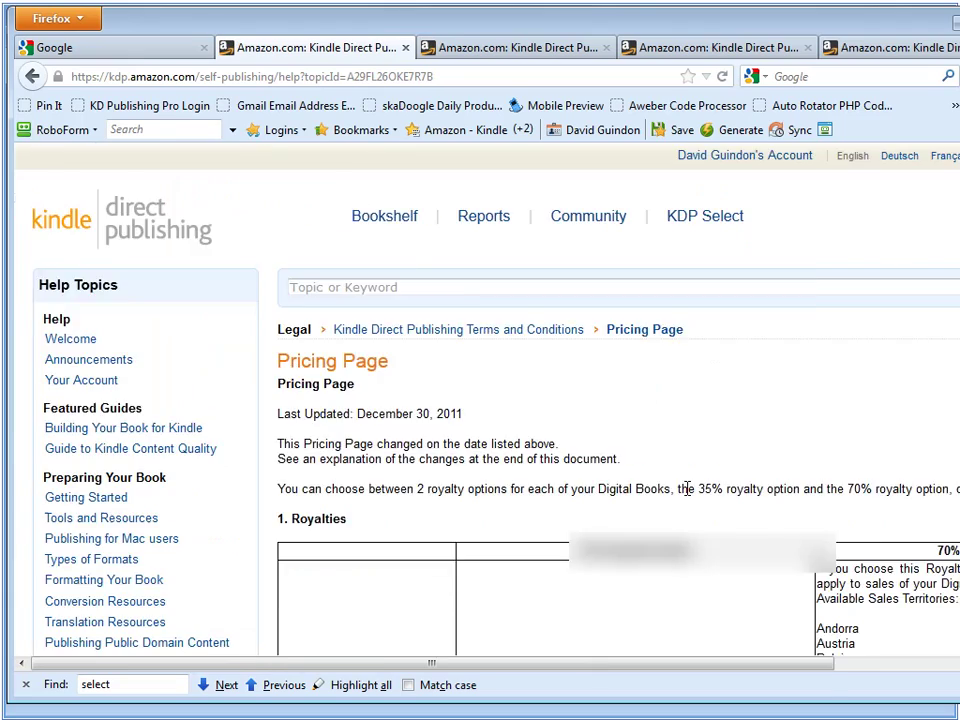
scroll(729, 536, down, 20)
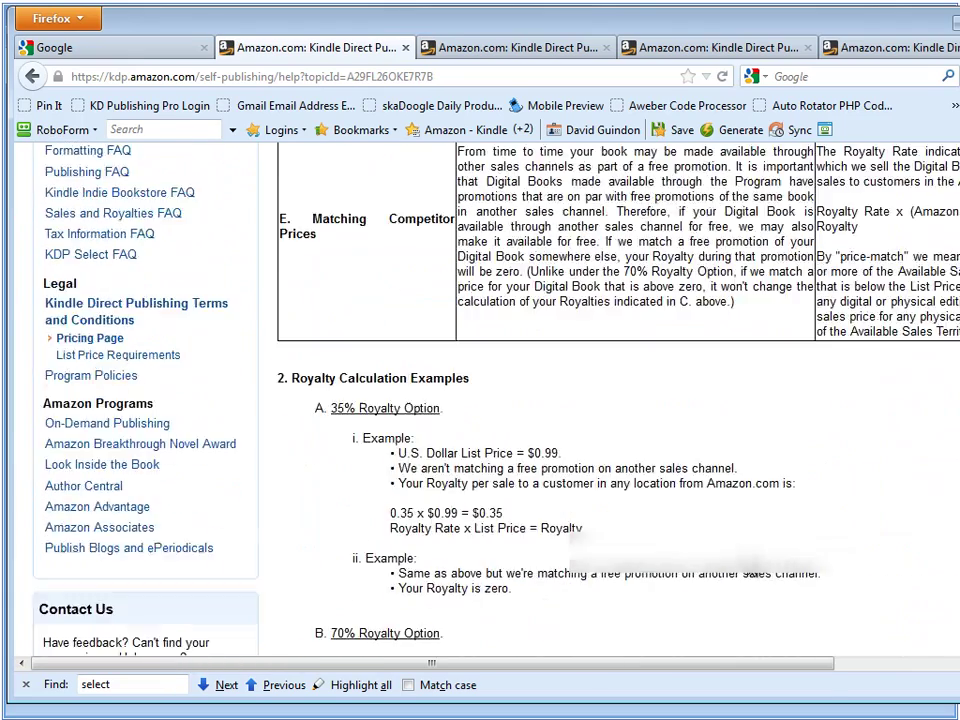
scroll(480, 405, down, 8)
scroll(480, 405, up, 6)
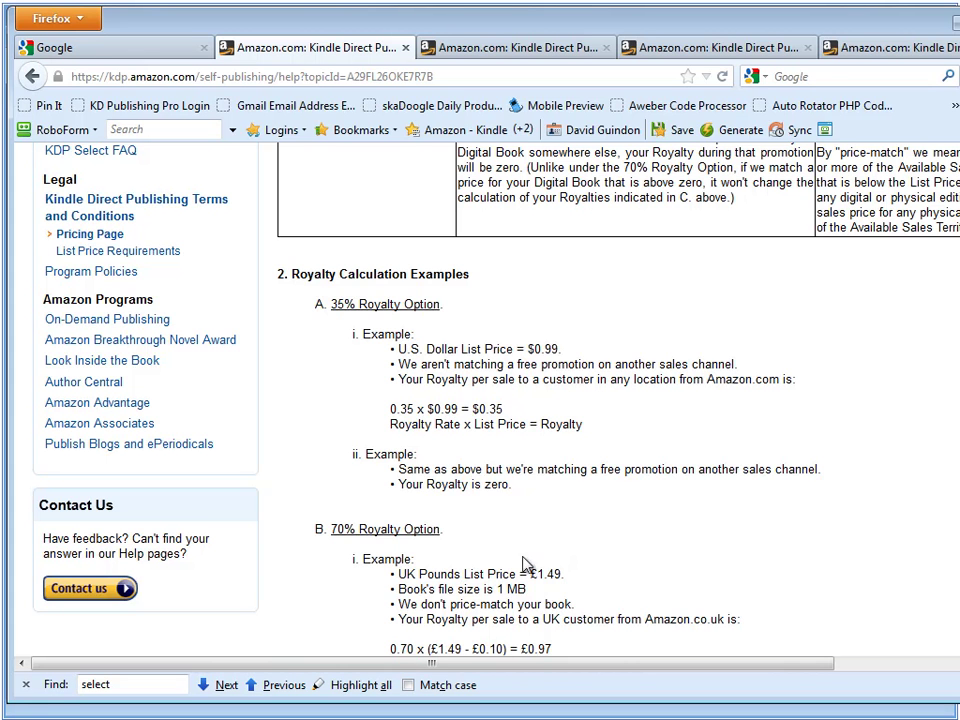
scroll(690, 517, down, 2)
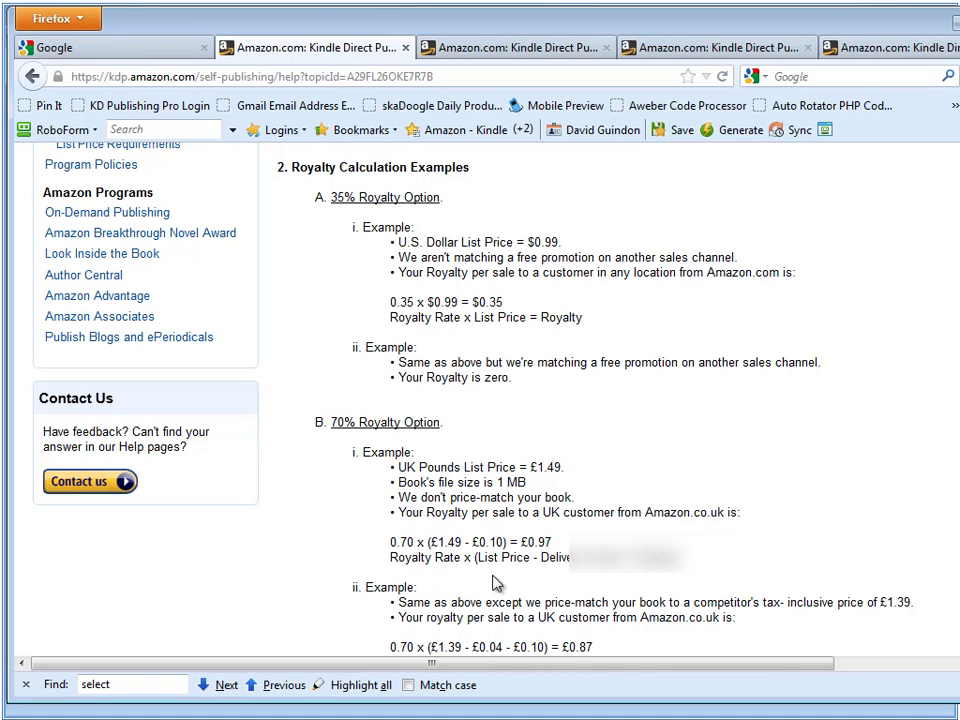
drag(477, 558, 522, 558)
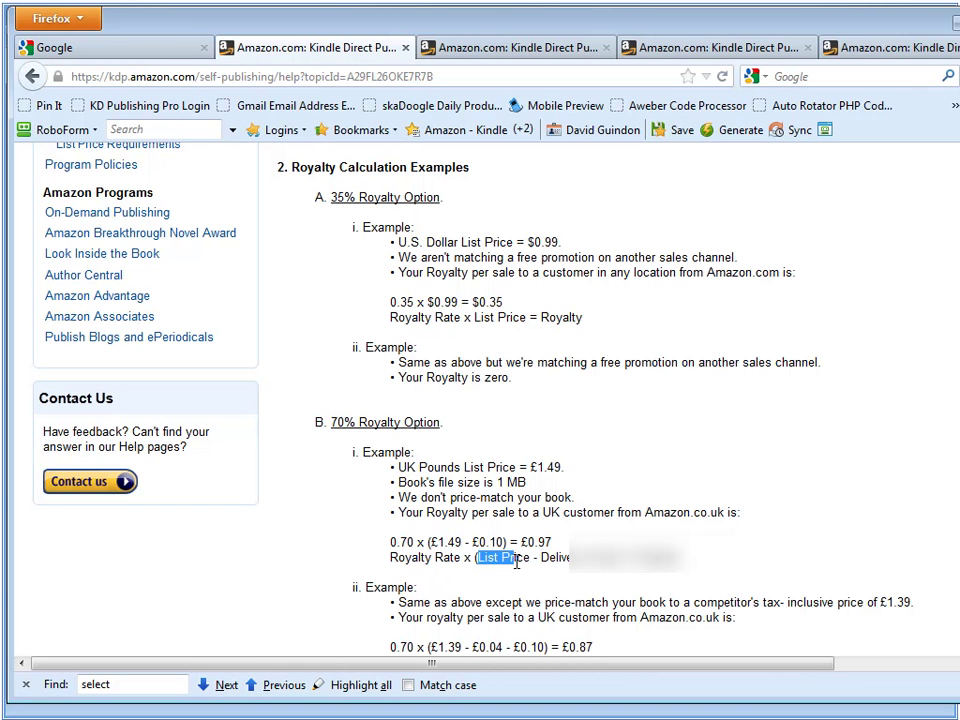
click(560, 558)
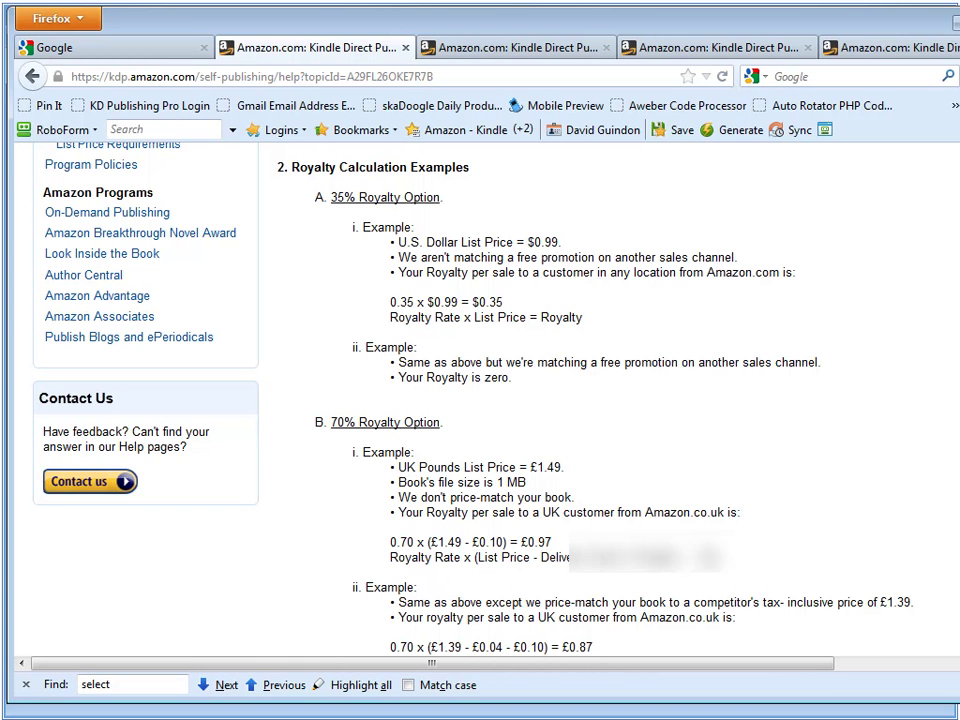
Read through the remaining 70% royalty option terms further down the help page
scroll(686, 619, down, 4)
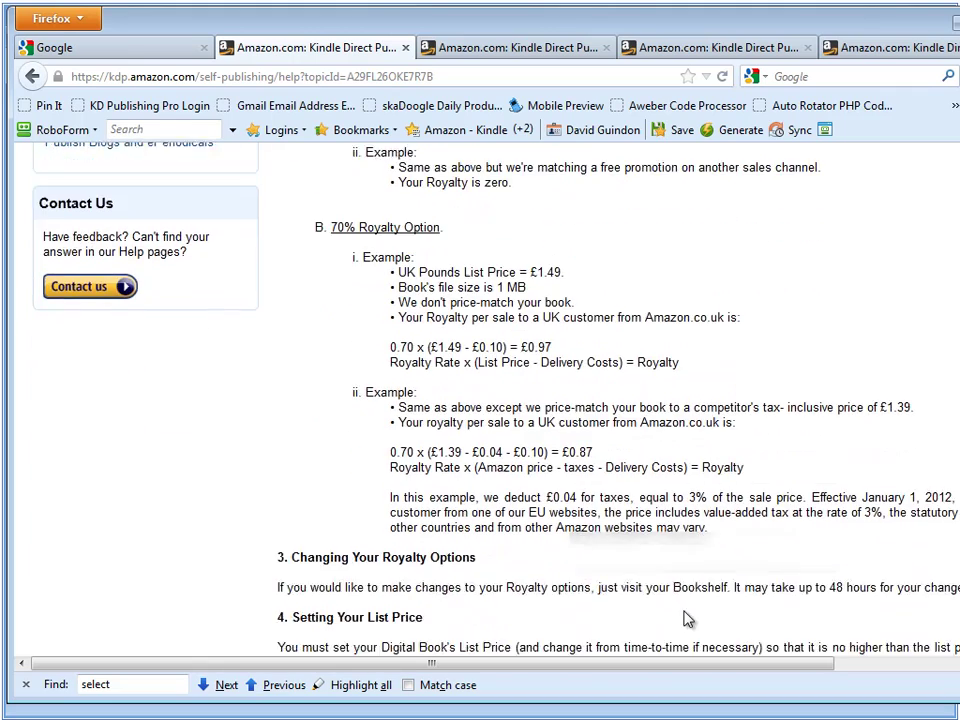
scroll(686, 619, down, 6)
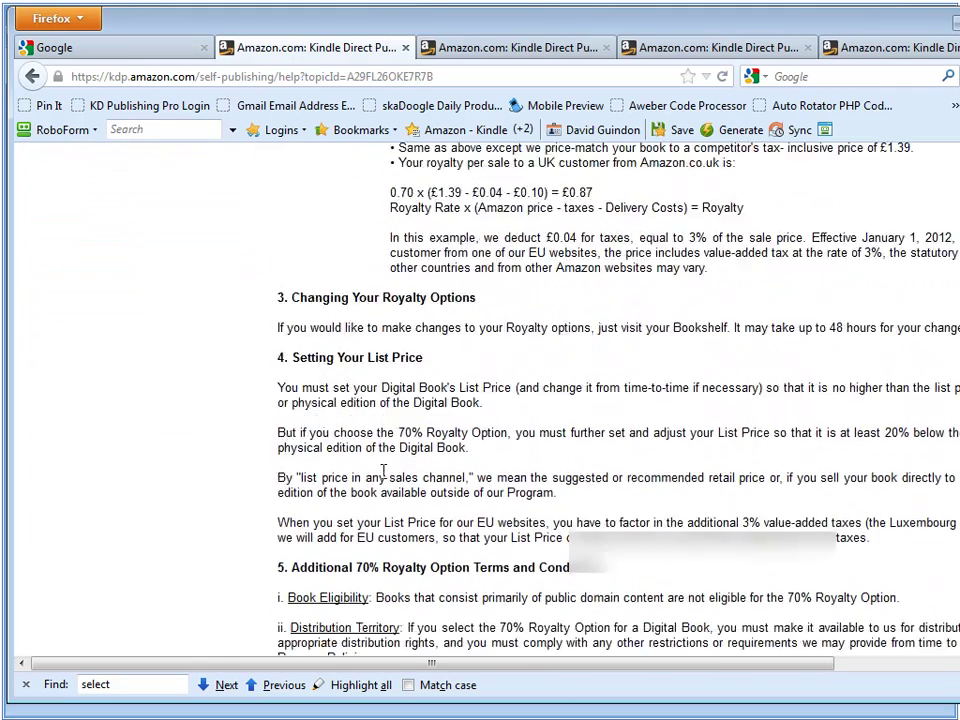
drag(280, 488, 590, 490)
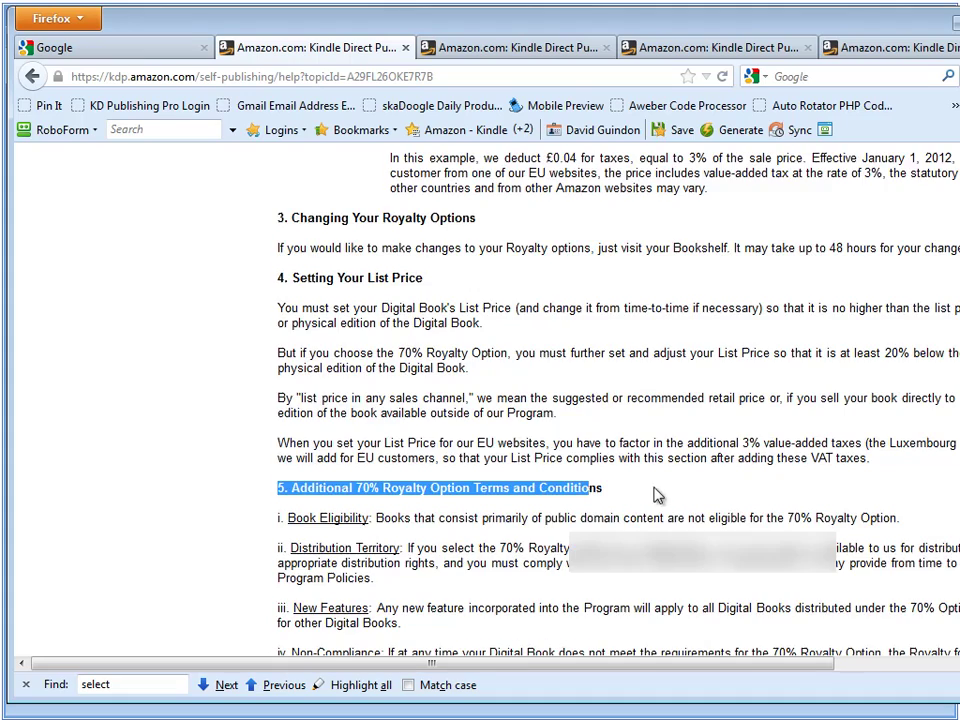
scroll(657, 494, down, 3)
scroll(657, 494, down, 2)
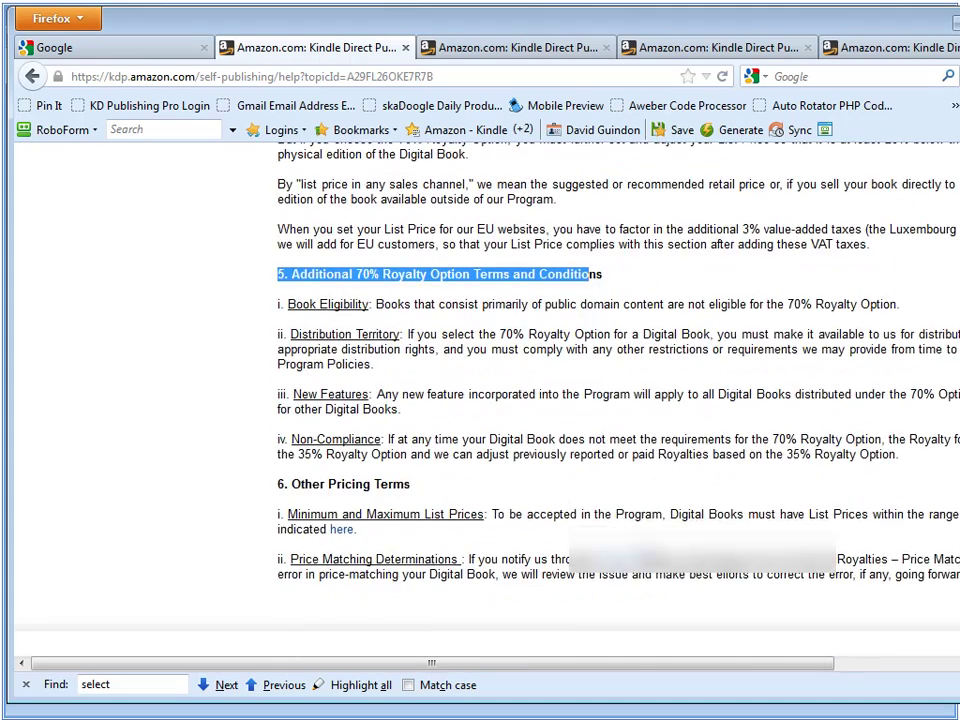
scroll(487, 415, up, 20)
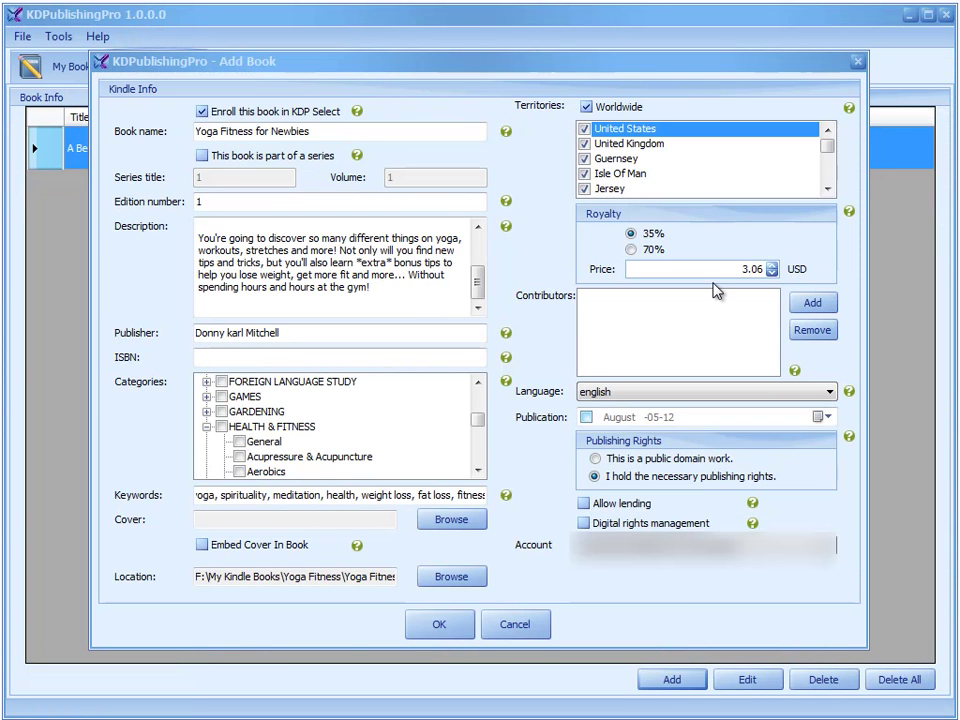
Start a new contributor, clear the mistakenly pasted keywords, and enter the author's full name
click(812, 302)
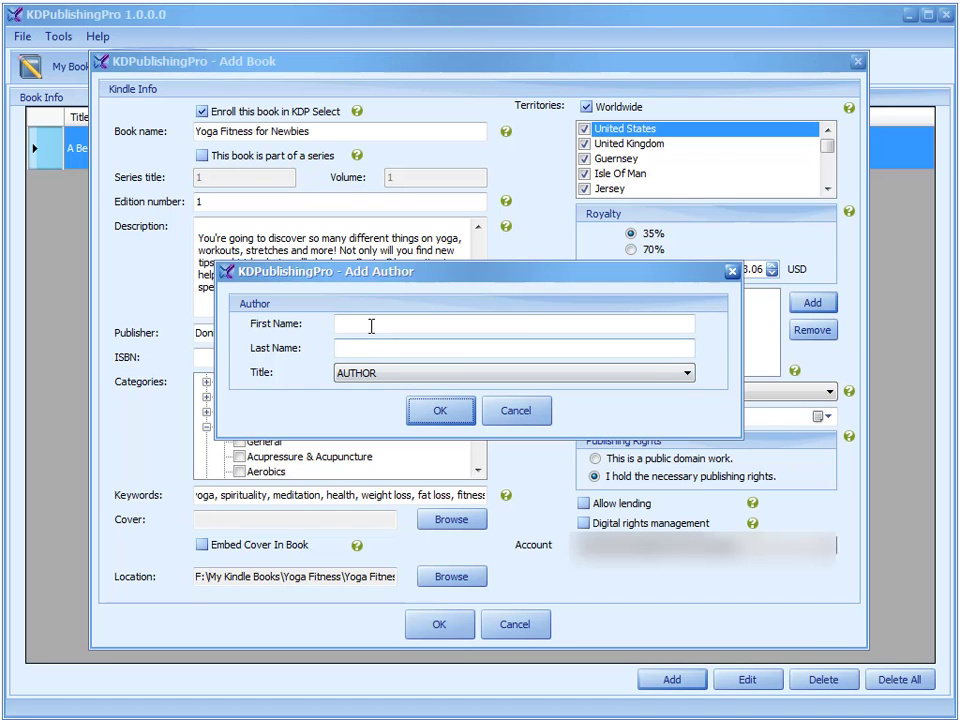
click(371, 326)
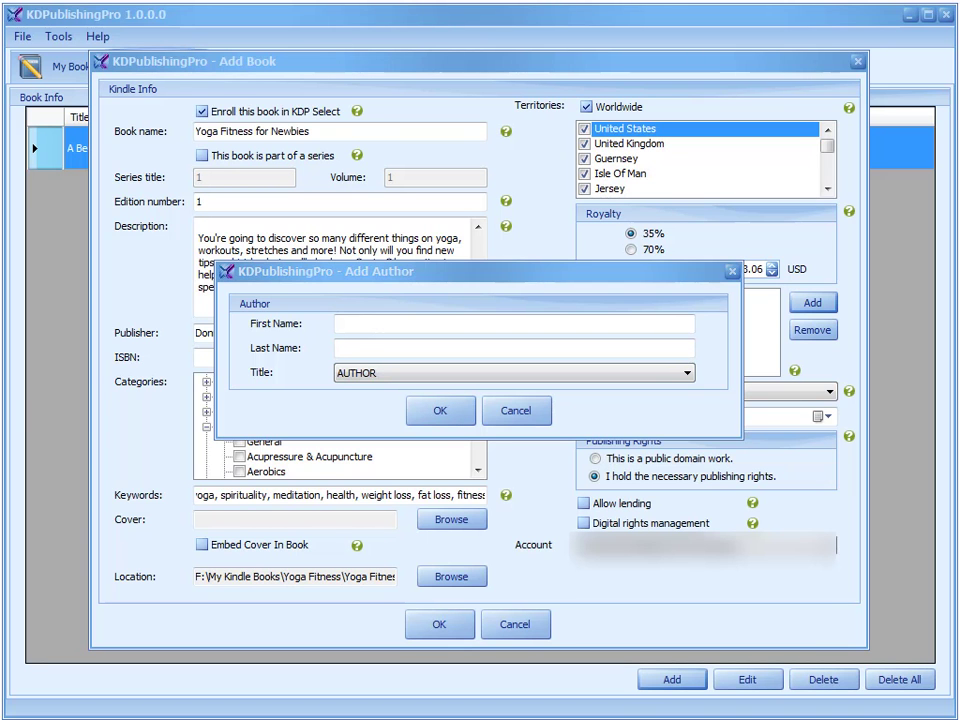
click(349, 326)
text(yoga, spirituality, meditation, health, weight loss, excercise, fat loss)
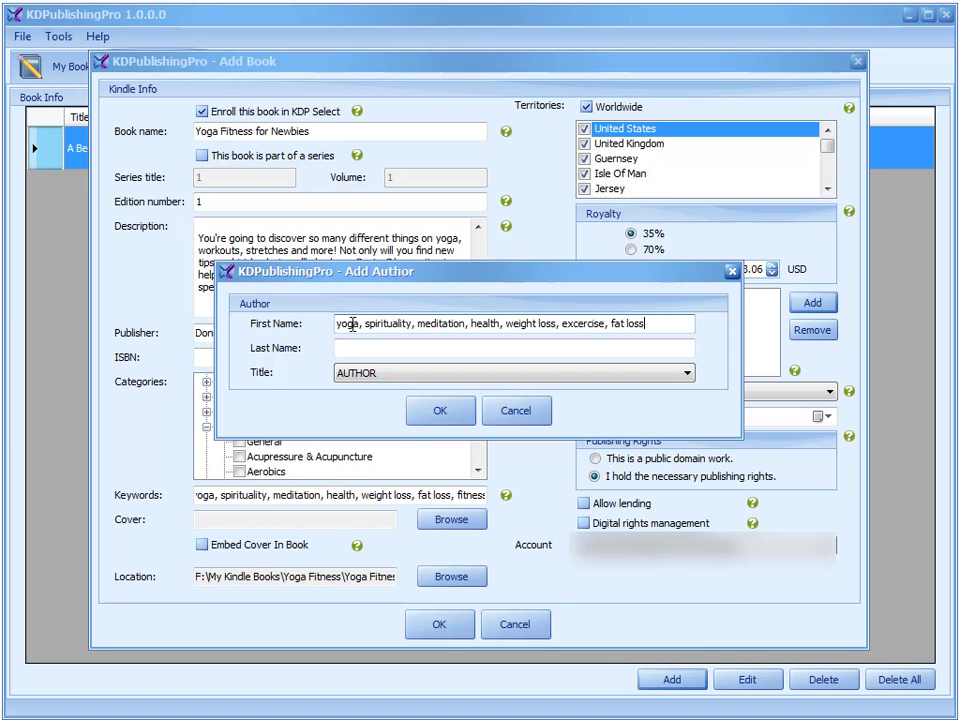
key(ctrl+a)
key(BackSpace)
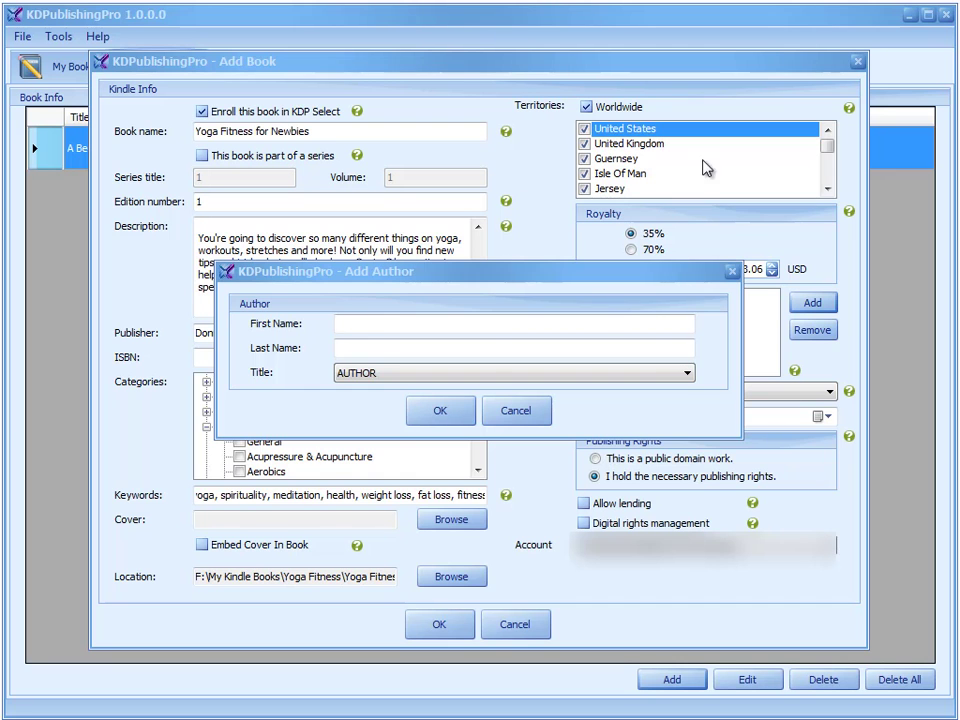
click(365, 324)
text(Donny karl Mitchell)
Split the author's name correctly between First Name and Last Name, keep the AUTHOR role, and add the contributor
click(392, 348)
text(Donny karl Mitchell)
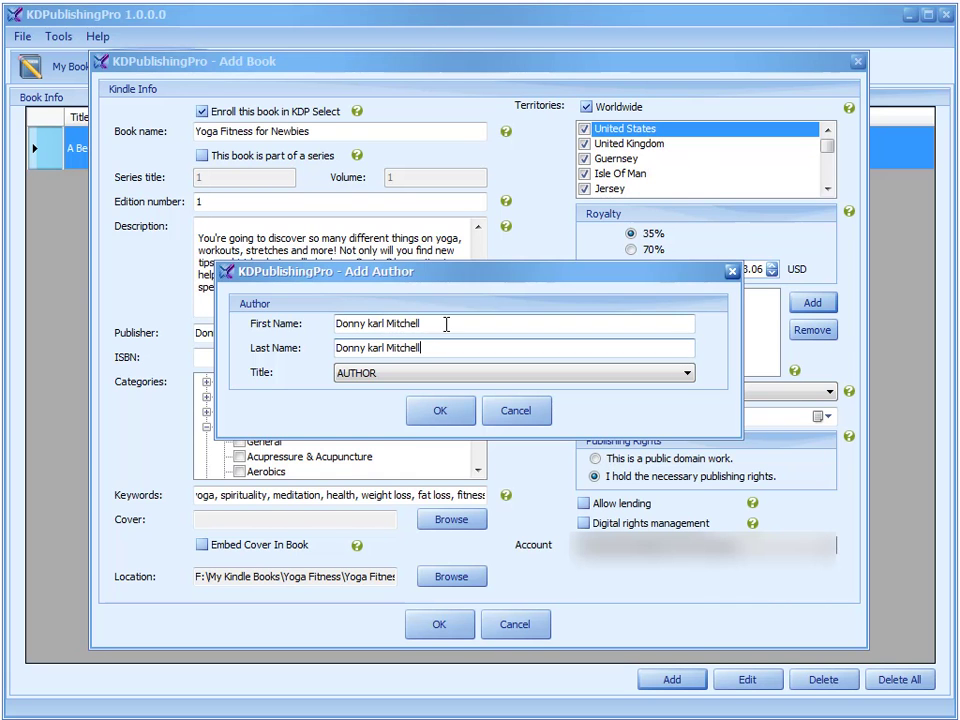
drag(446, 324, 369, 324)
key(BackSpace)
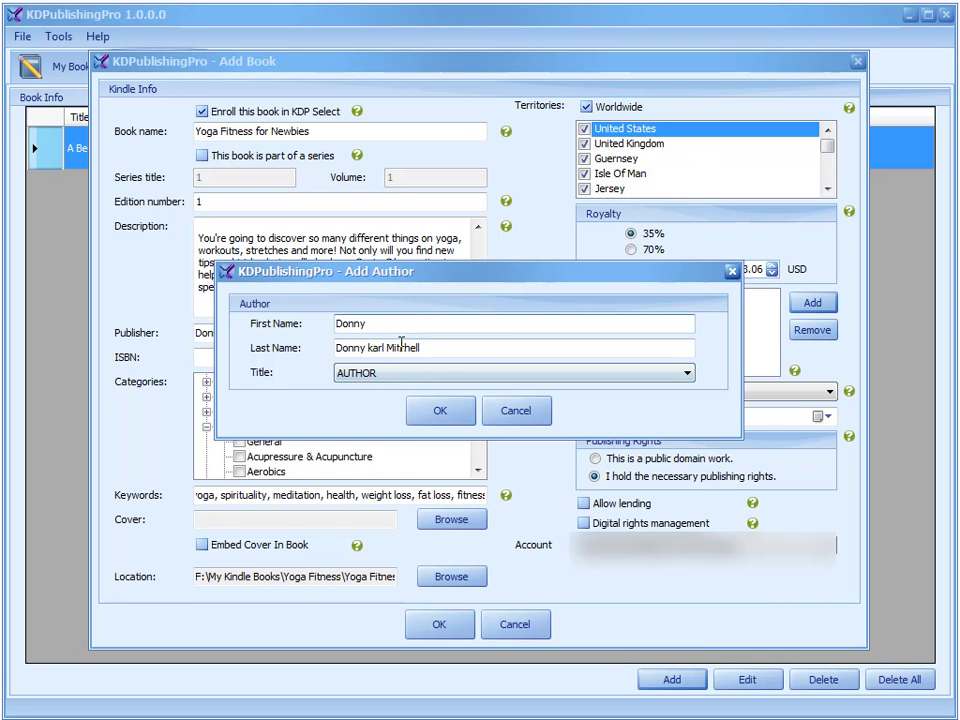
text(Karl)
drag(387, 348, 274, 347)
key(BackSpace)
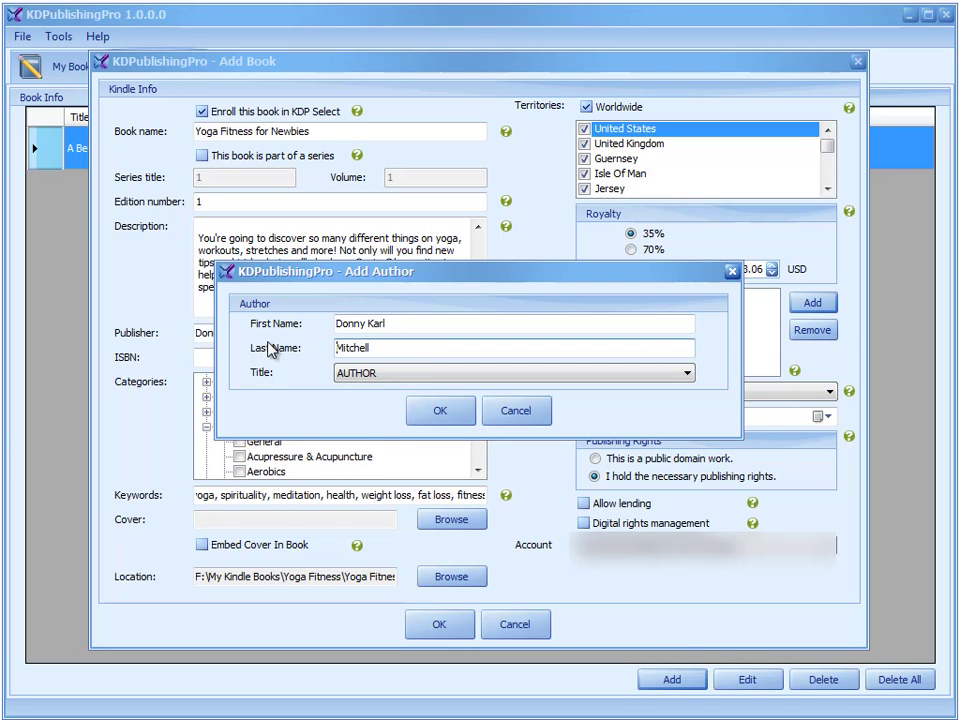
click(379, 376)
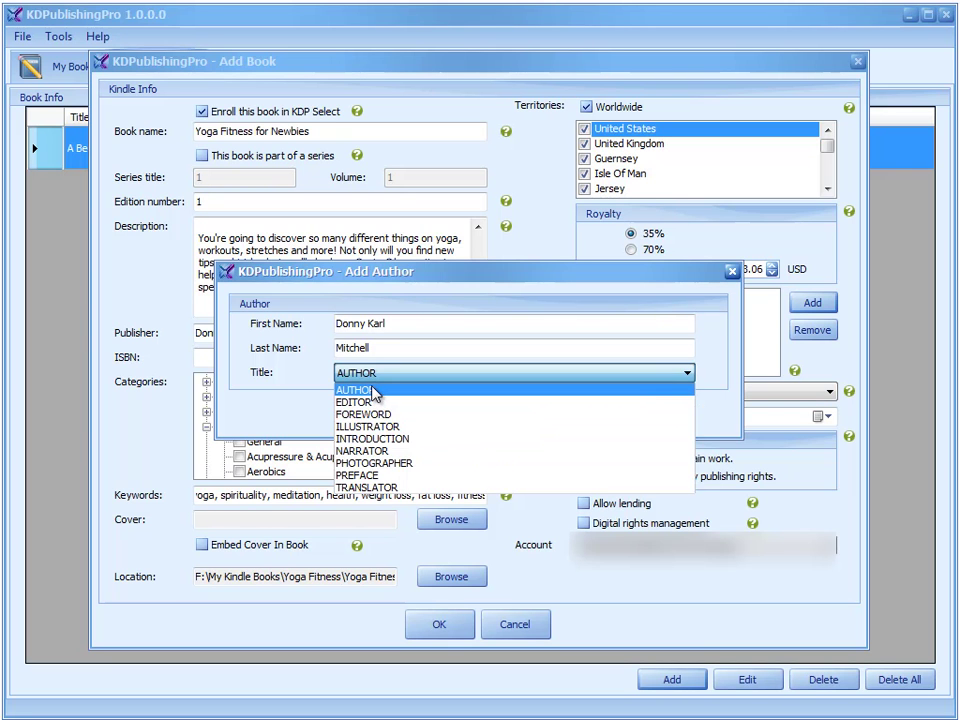
click(372, 391)
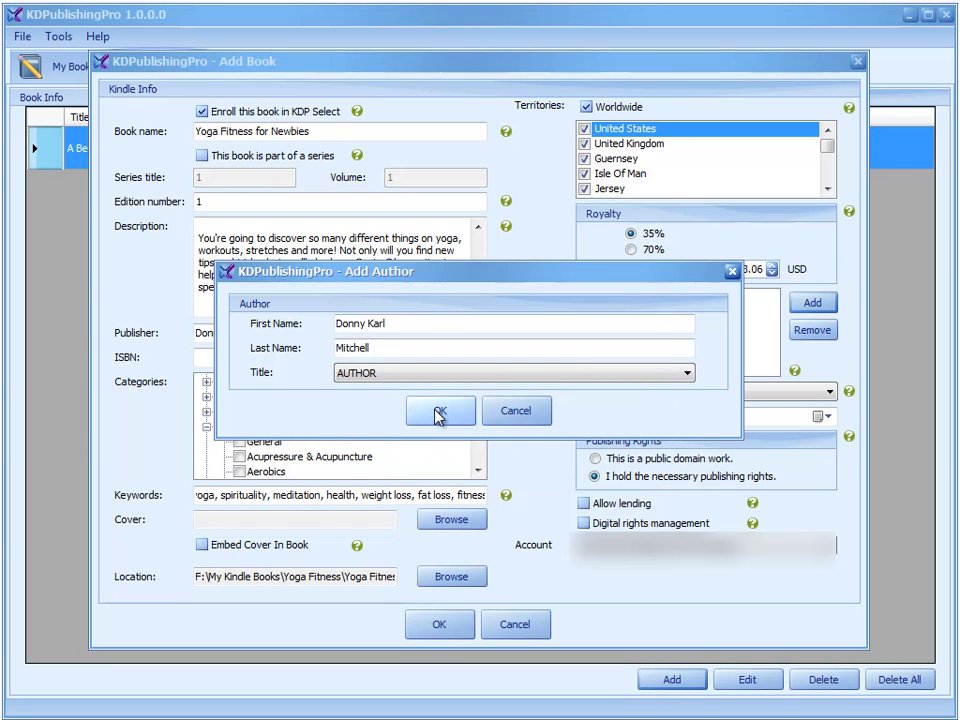
click(437, 416)
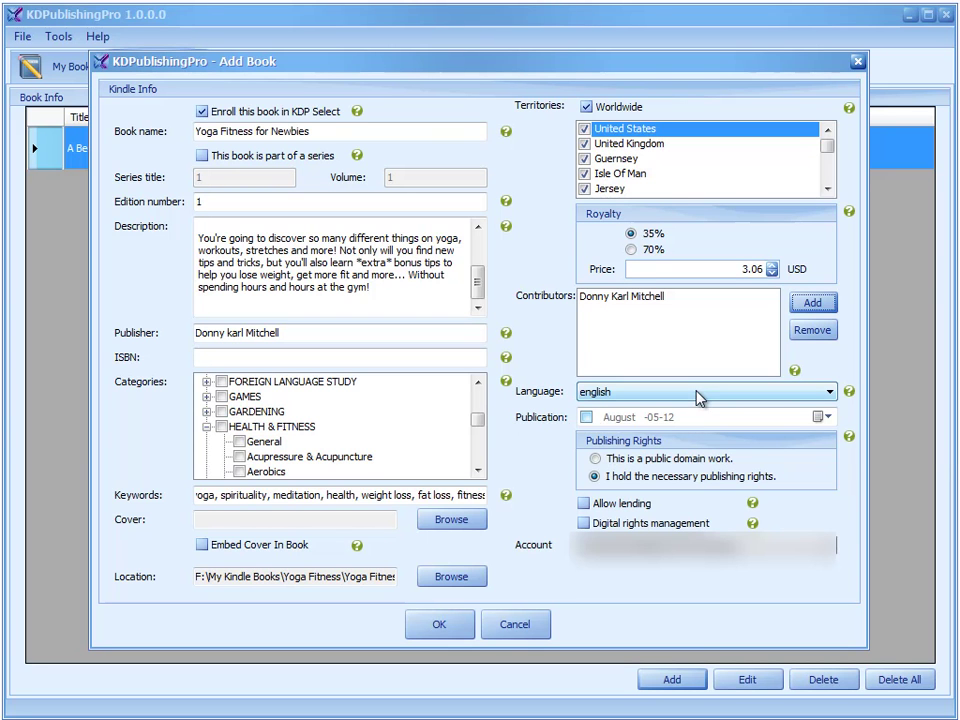
Check the publication date calendar but leave the date unset, then allow lending
click(586, 417)
click(821, 417)
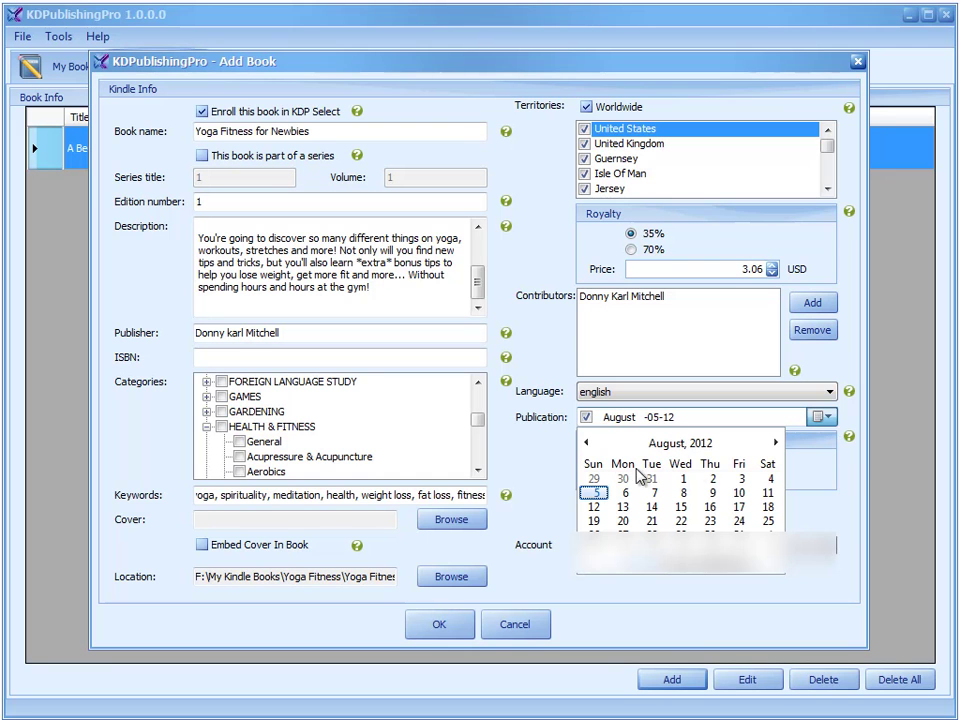
click(586, 418)
click(586, 418)
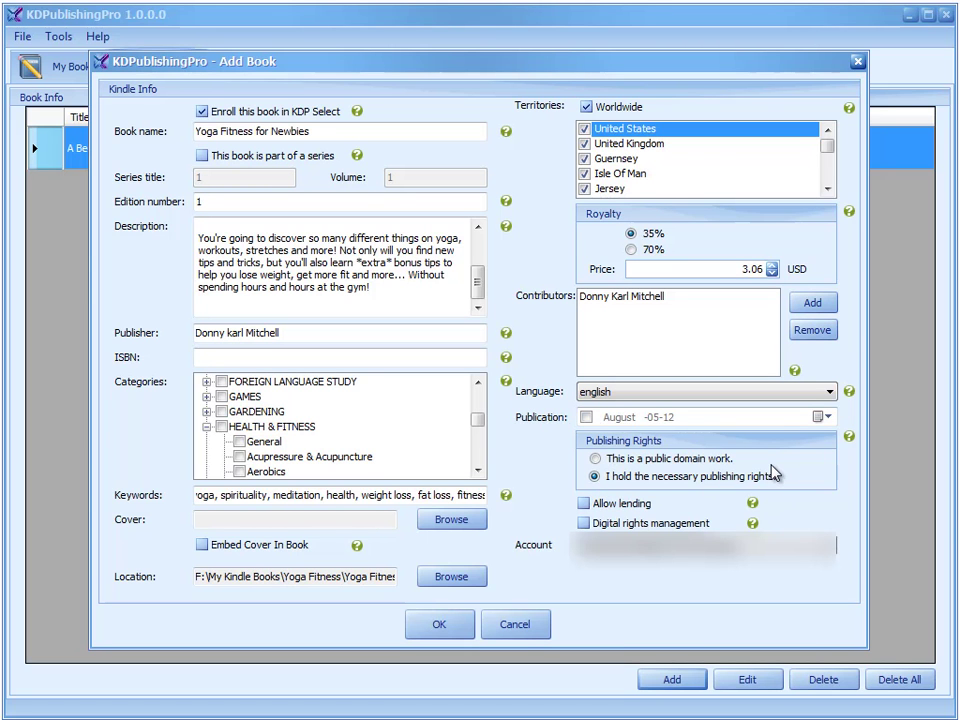
click(598, 503)
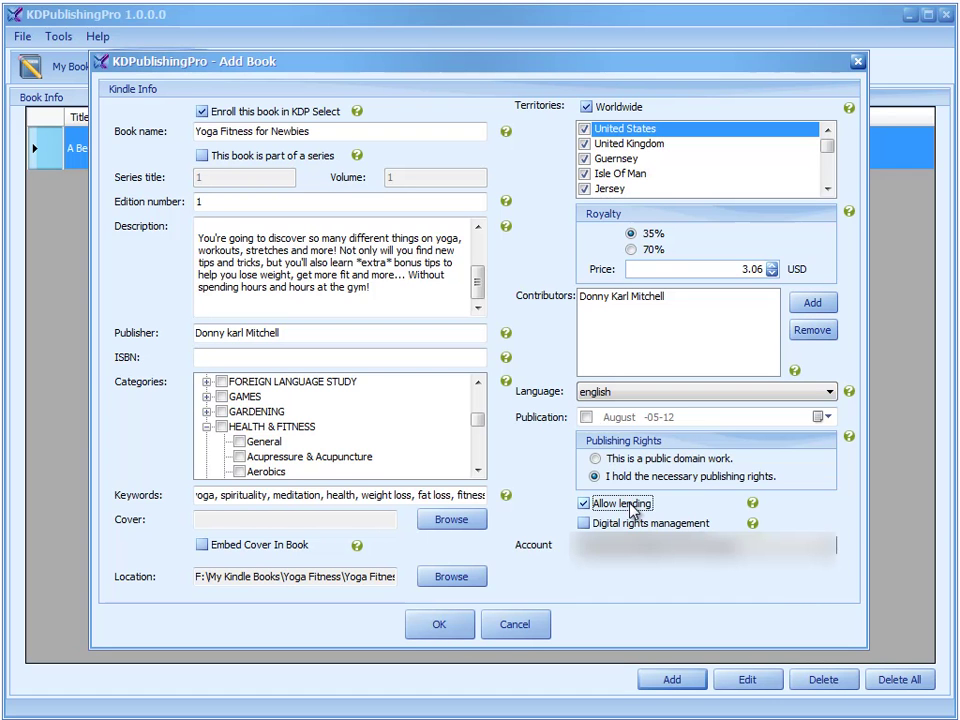
Attach 1095252_yoga.jpg as the cover and save Yoga Fitness for Newbies to the book list
click(586, 523)
click(836, 544)
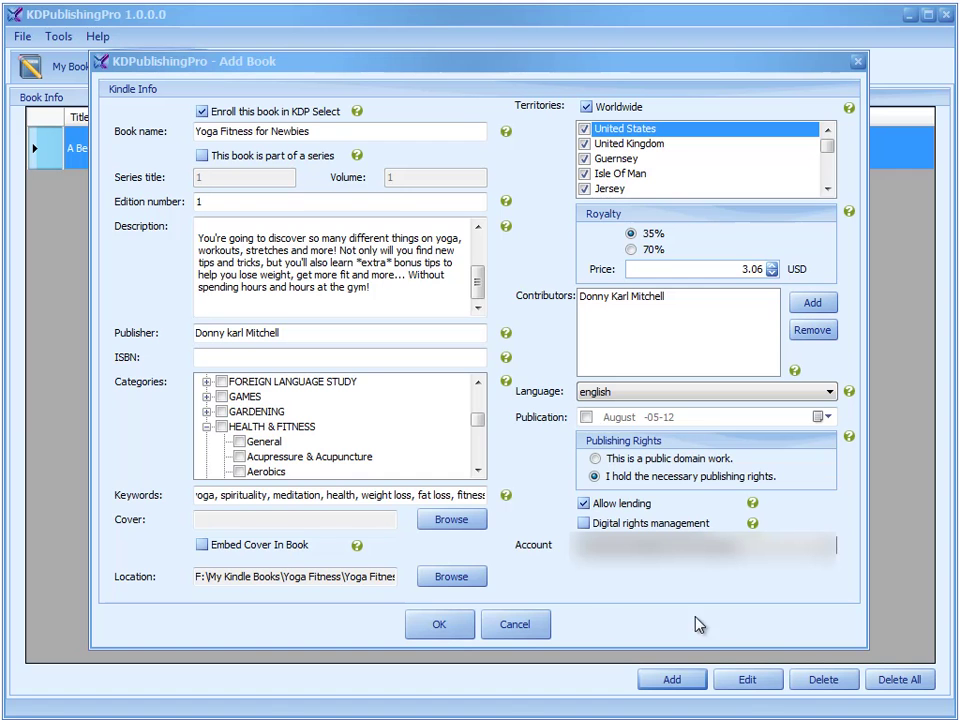
click(445, 621)
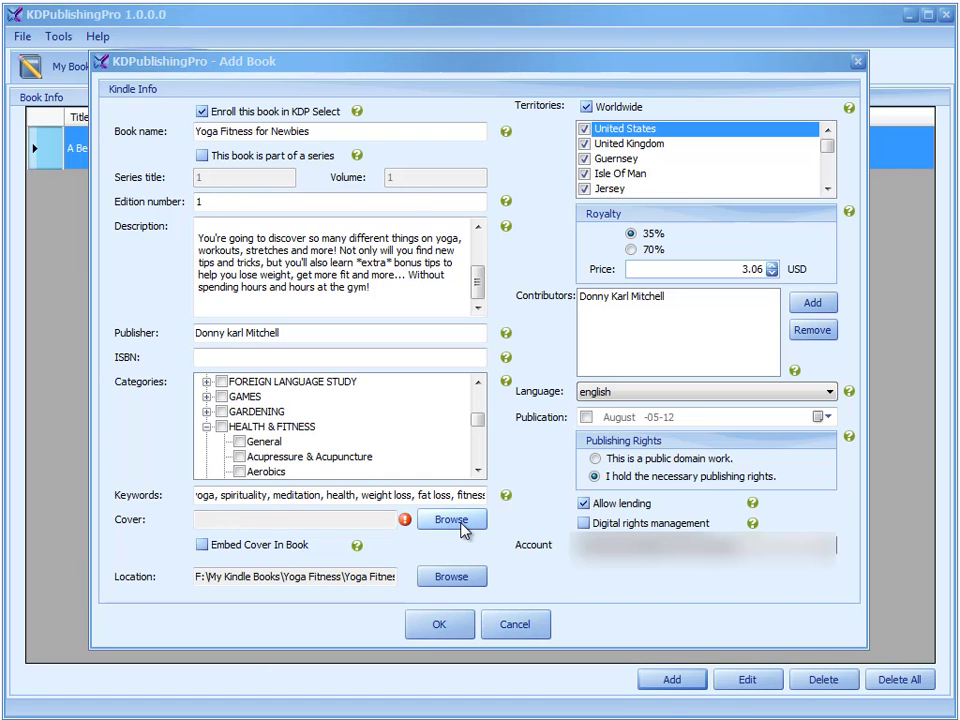
click(452, 522)
double_click(588, 345)
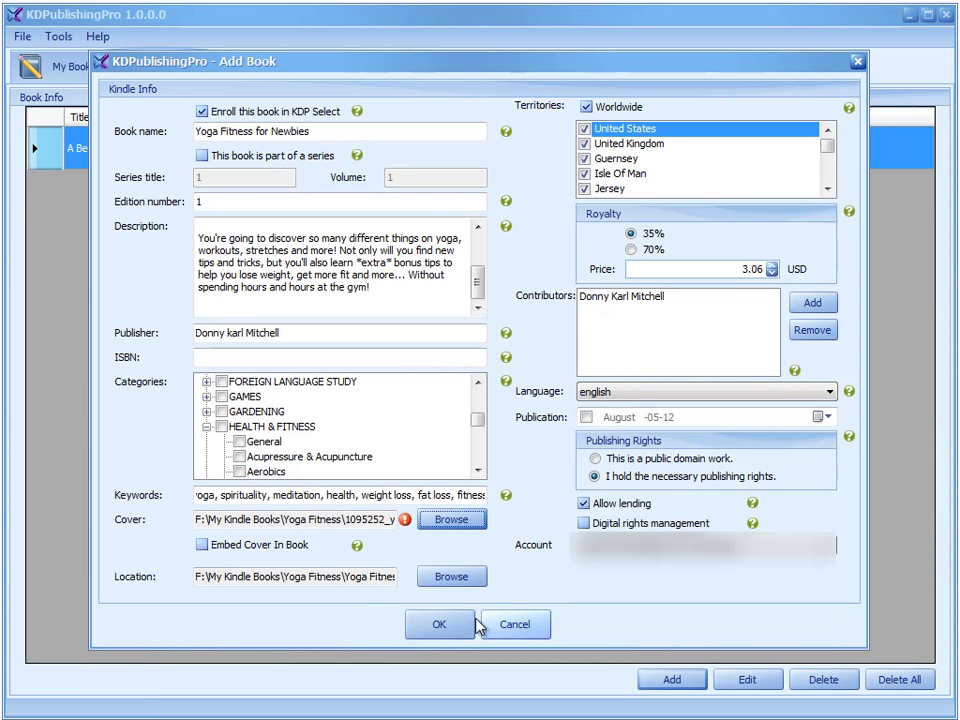
click(442, 624)
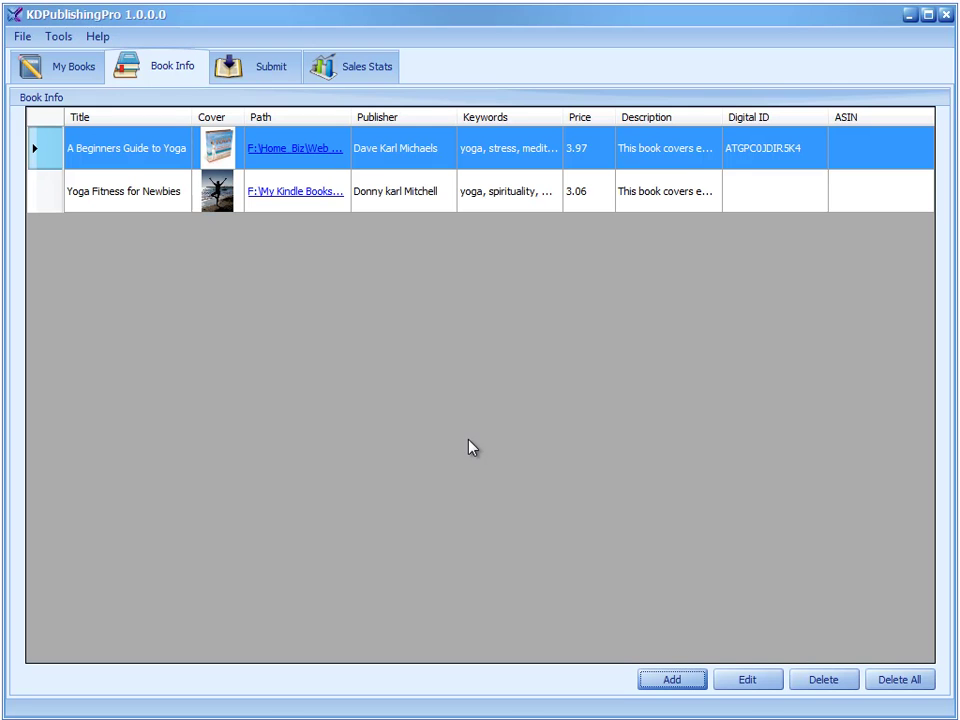
Dismiss the not-yet-published notice and tick Yoga Fitness for Newbies for submission on the Submit tab
click(163, 195)
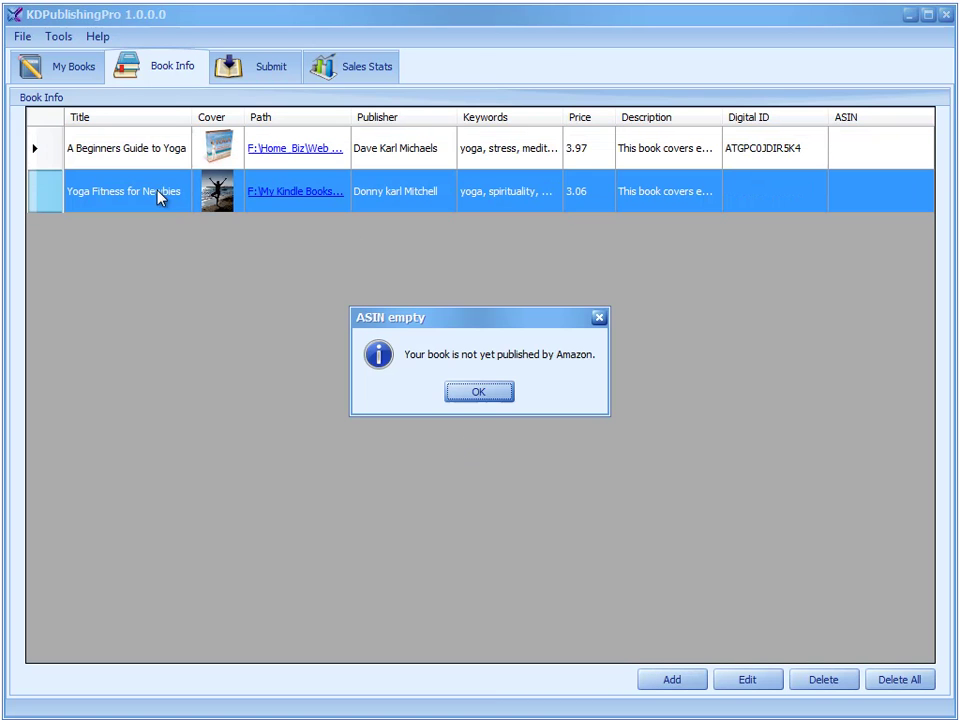
click(493, 397)
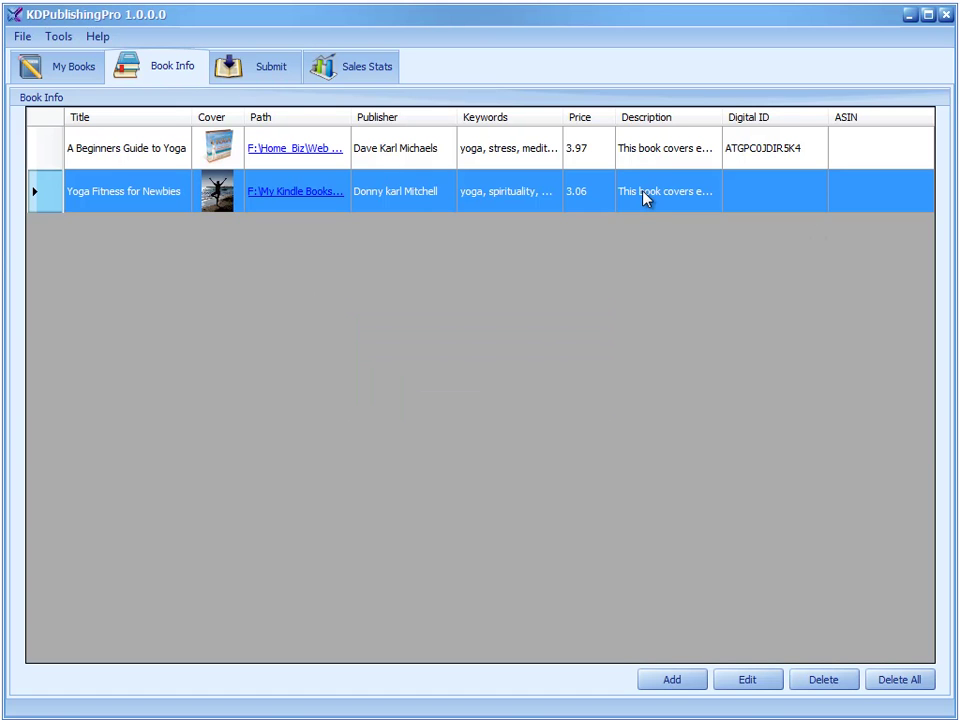
click(253, 68)
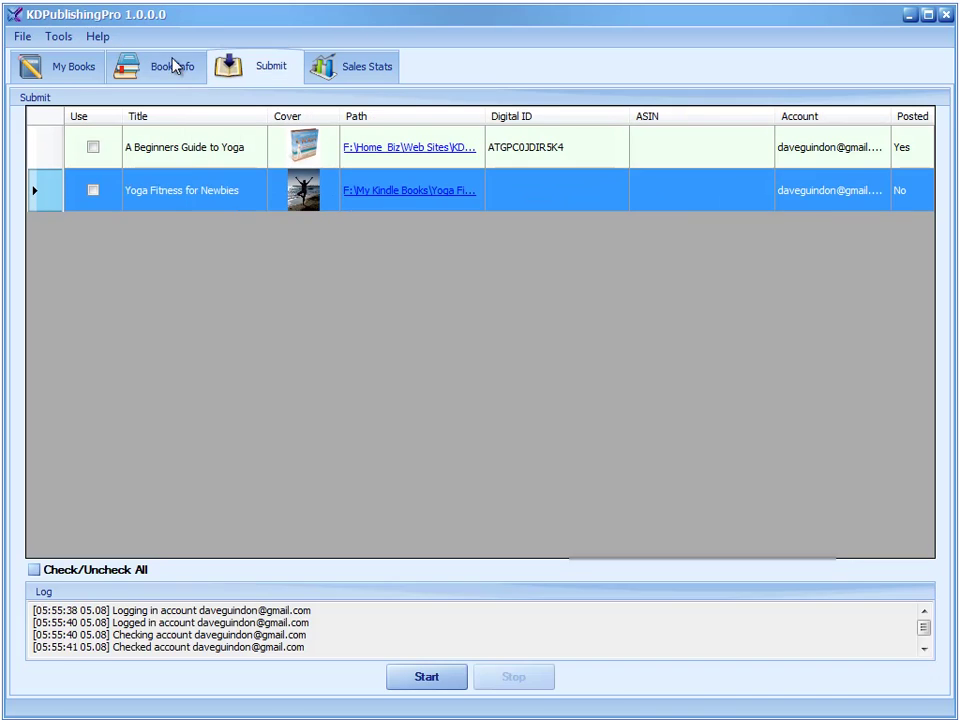
click(172, 65)
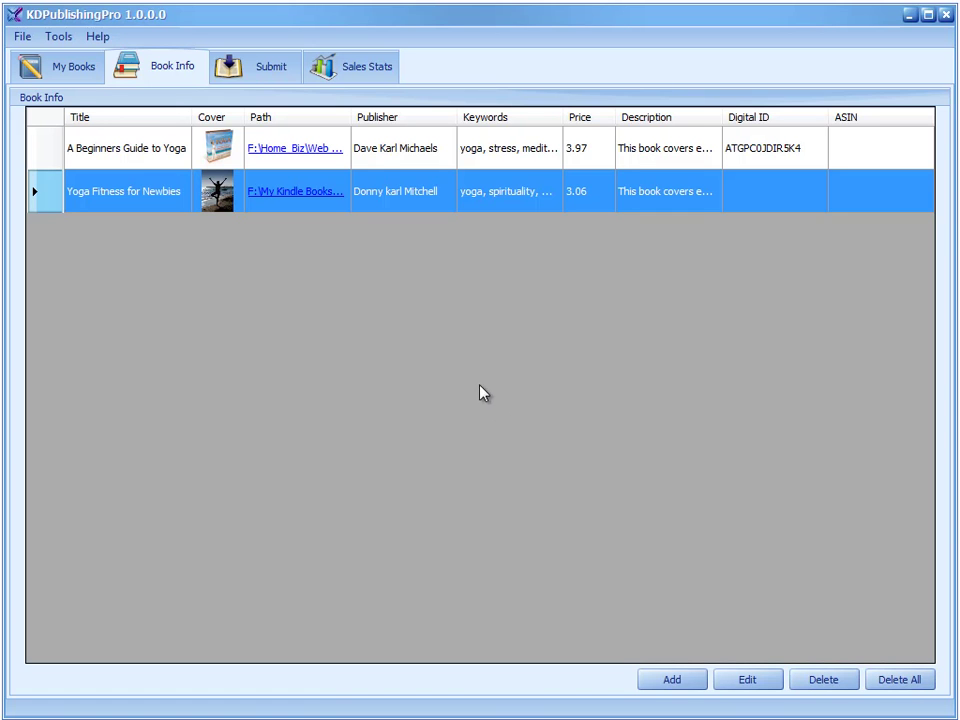
click(251, 66)
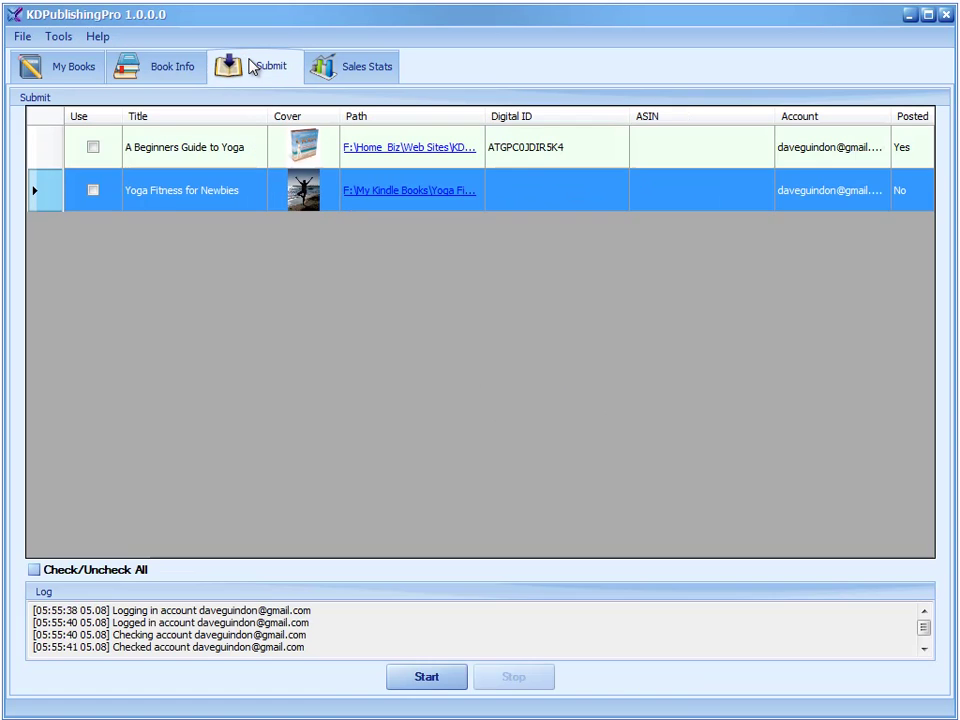
click(93, 190)
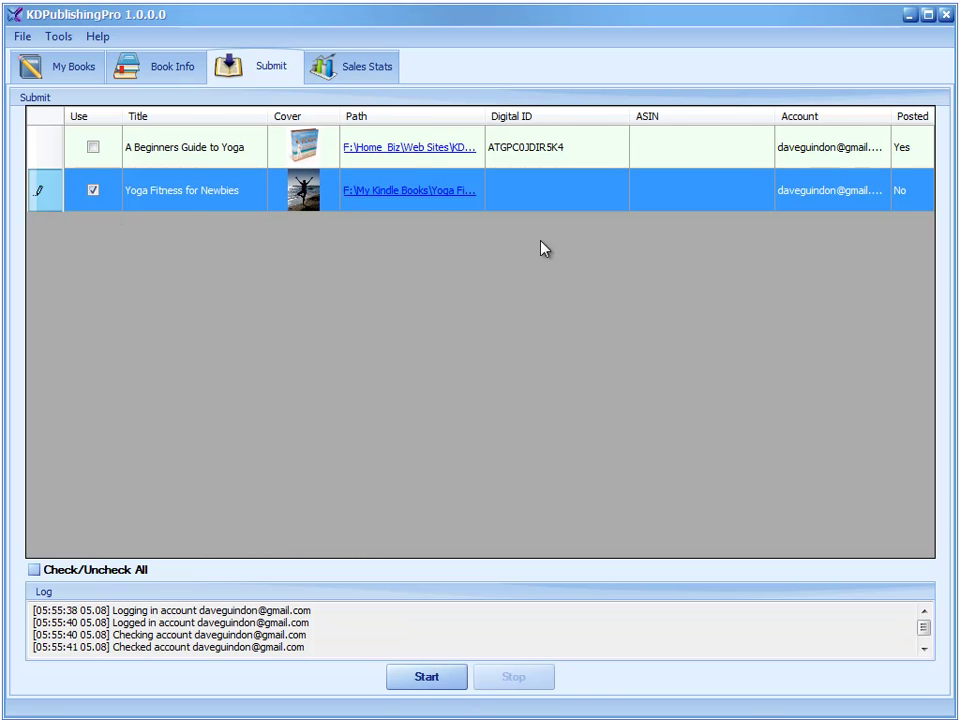
click(158, 64)
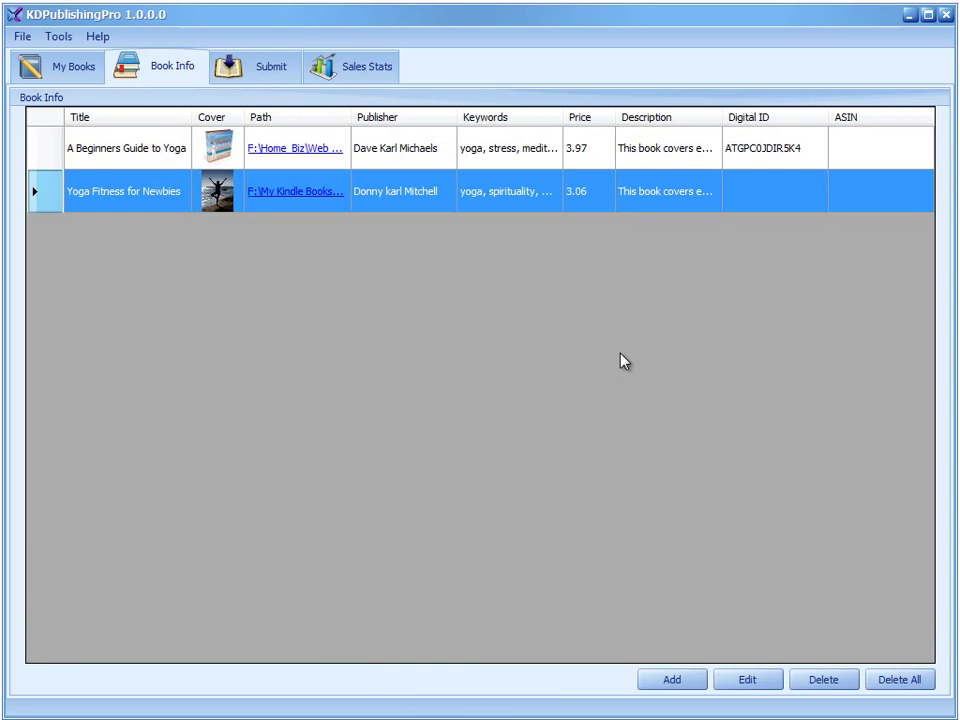